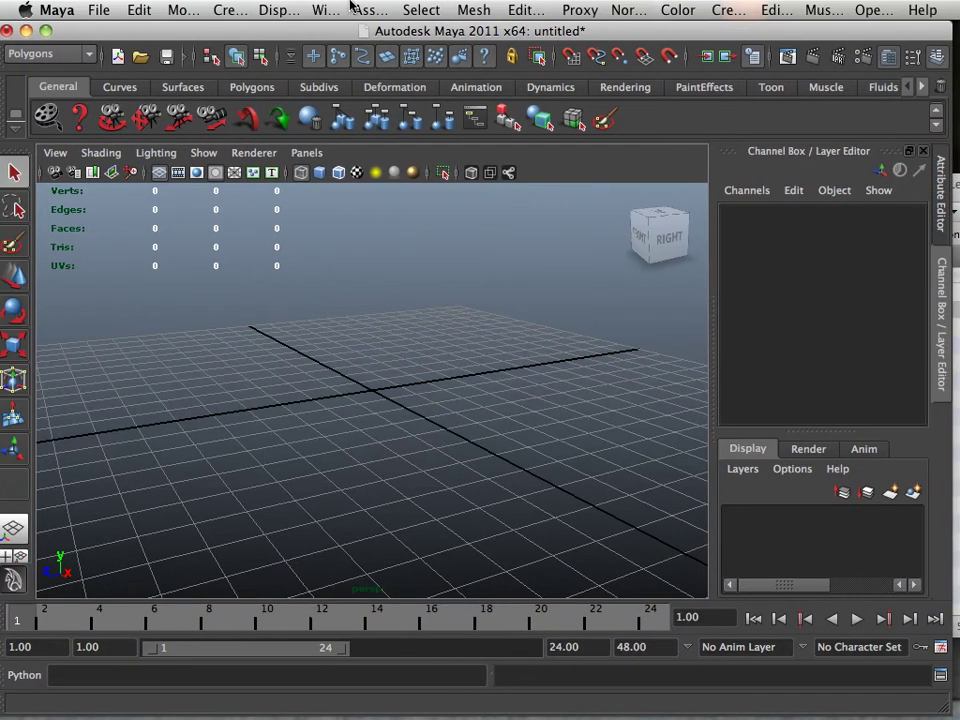
Bring Oil_barrel.obj from the Finder window into the Maya scene and display the barrel shaded.
left_click(955, 545)
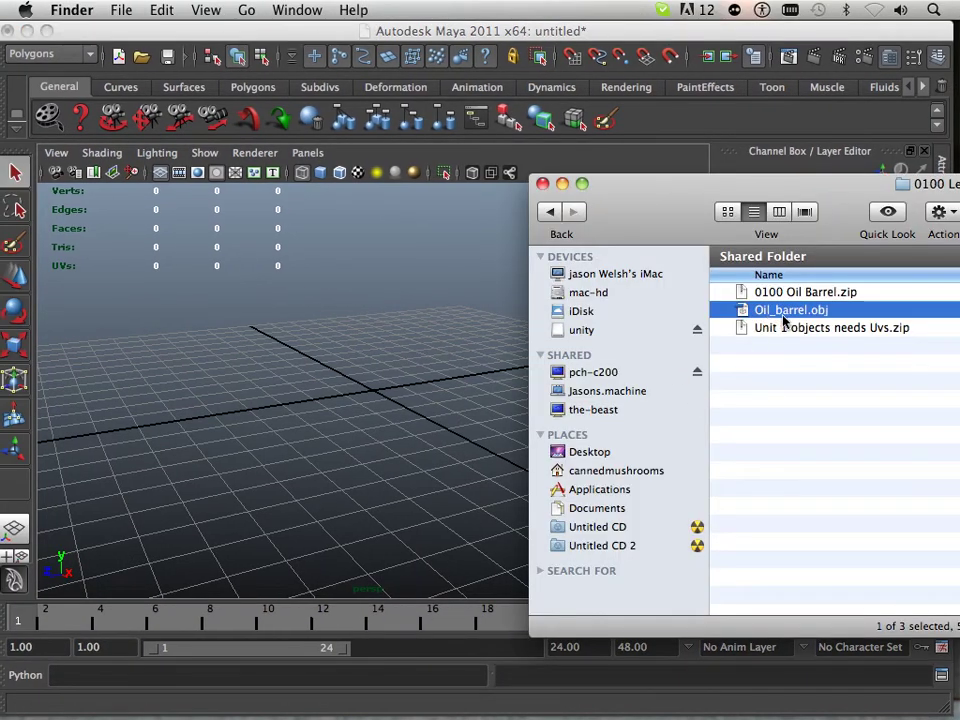
left_click_drag(785, 320, 407, 394)
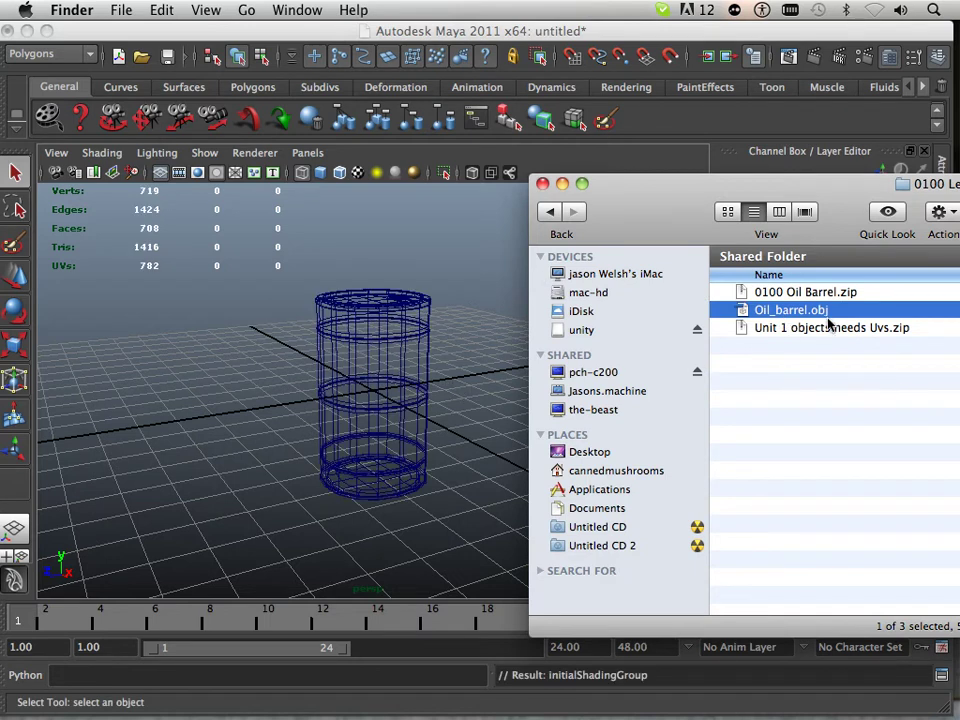
left_click_drag(343, 388, 285, 394, "alt")
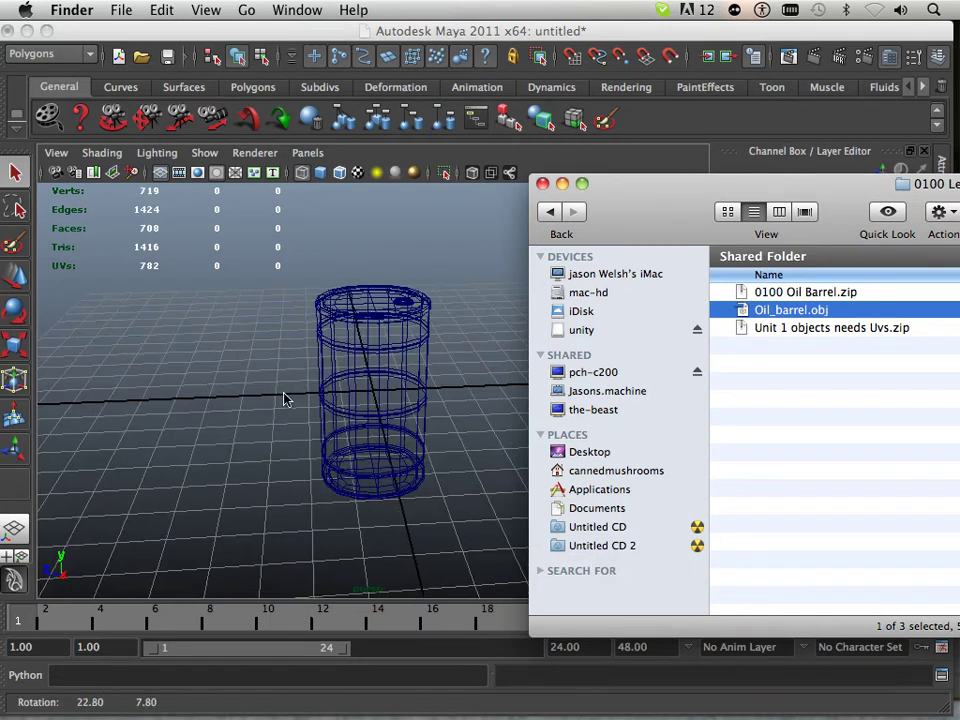
left_click(401, 420)
key("5")
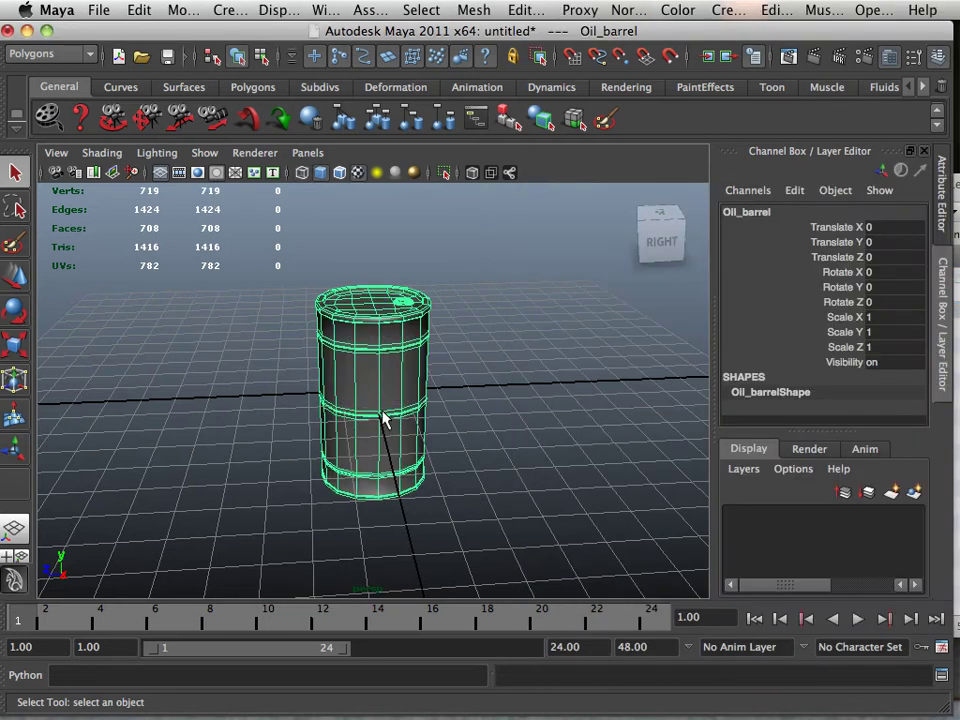
Examine the barrel's side wall, top rim, lid and cap from several angles.
right_click_drag(275, 388, 468, 416, "alt")
middle_click_drag(398, 384, 356, 441, "alt")
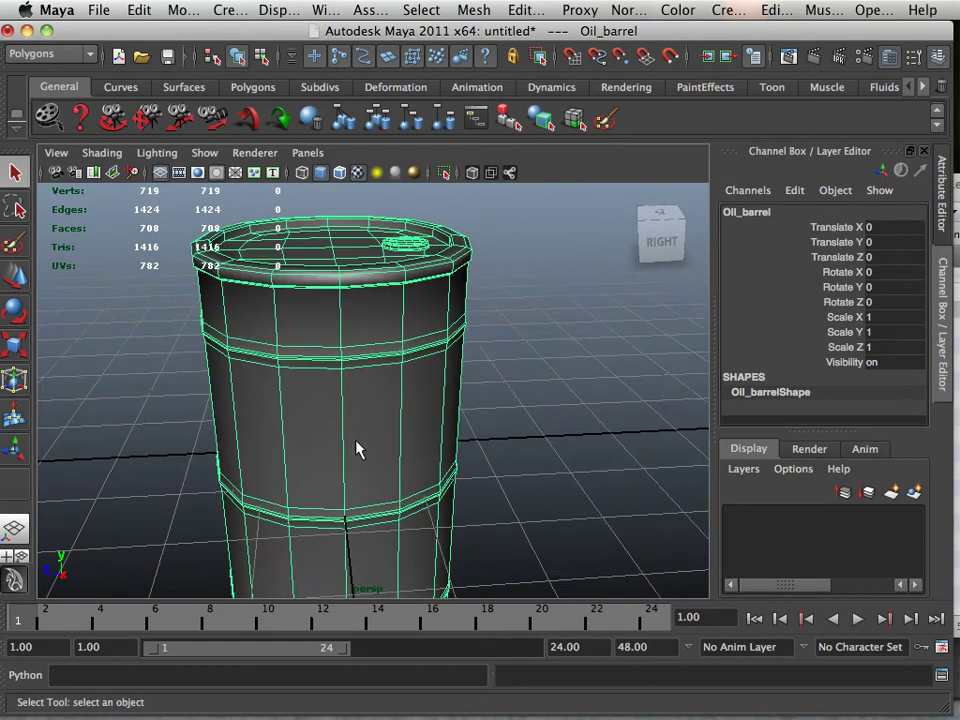
left_click_drag(306, 396, 257, 398, "alt")
right_click_drag(259, 317, 347, 343, "alt")
middle_click_drag(340, 341, 380, 488, "alt")
left_click_drag(379, 488, 440, 507, "alt")
right_click_drag(440, 507, 340, 435, "alt")
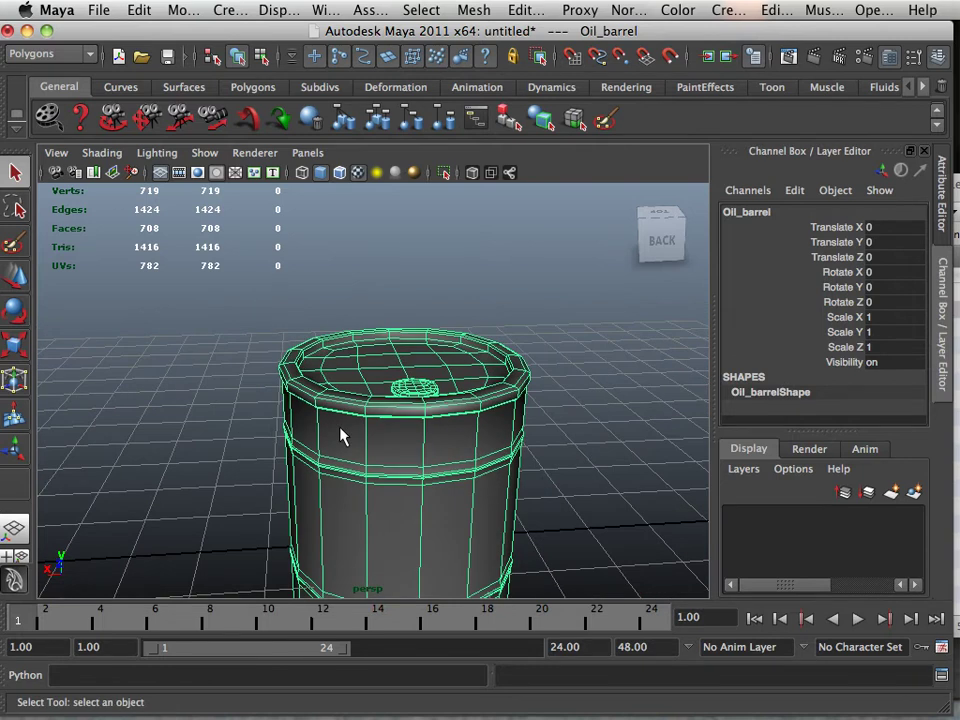
left_click_drag(343, 435, 351, 388, "alt")
right_click_drag(351, 388, 369, 399, "alt")
left_click_drag(369, 399, 388, 469, "alt")
right_click_drag(388, 469, 414, 476, "alt")
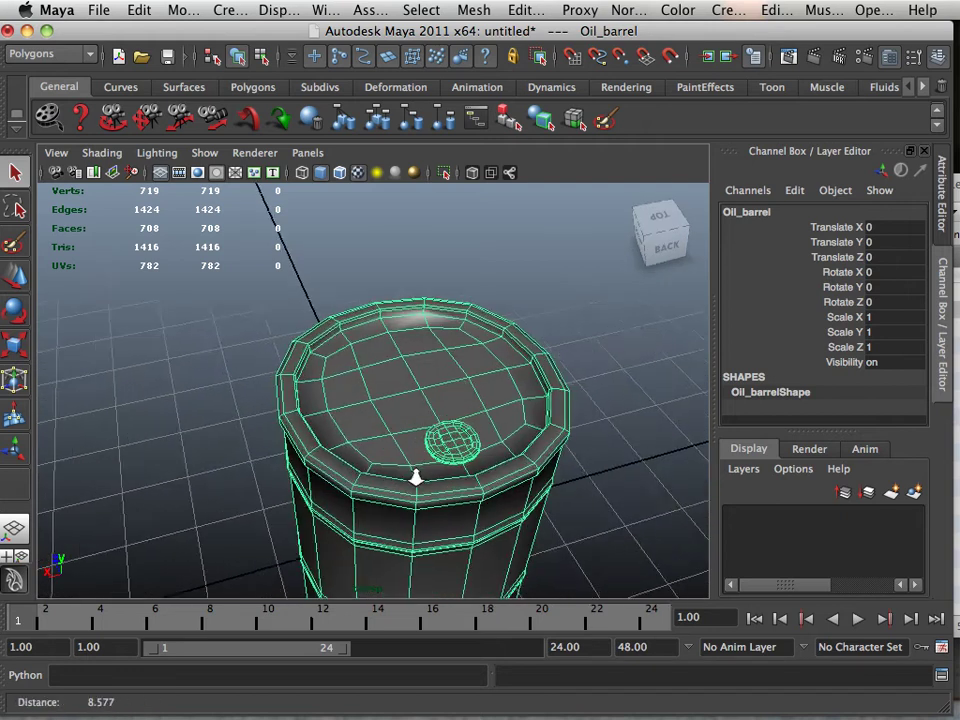
mouse_move(414, 476)
left_mouse_down("alt")
mouse_move(499, 497)
mouse_move(411, 441)
mouse_move(420, 470)
left_mouse_up("alt")
right_click_drag(420, 470, 369, 354, "alt")
left_click_drag(371, 364, 369, 401, "alt")
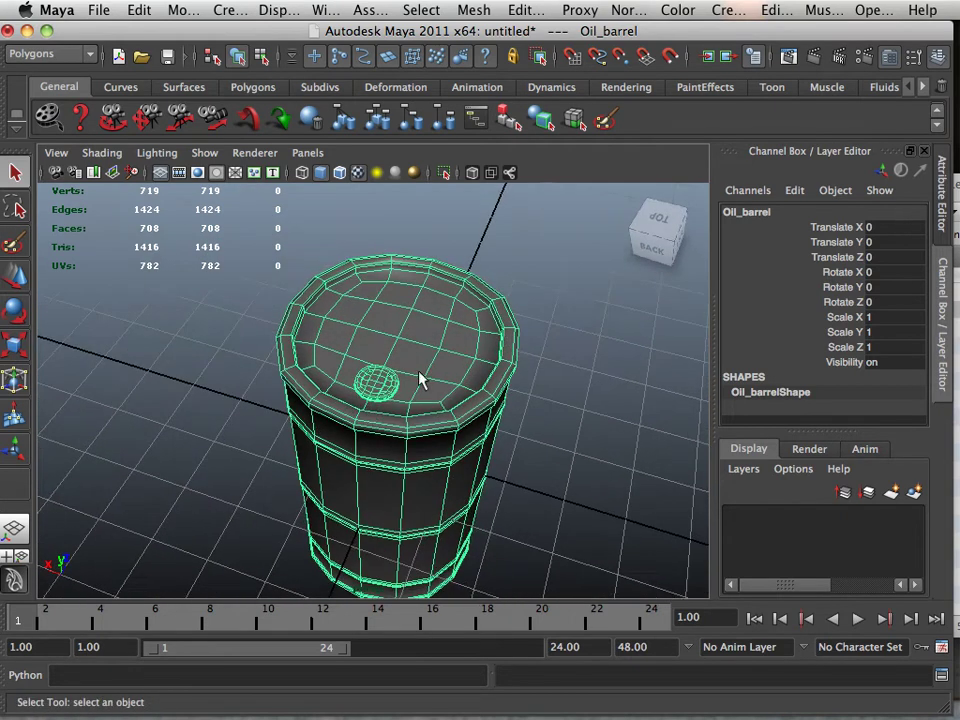
Separate the barrel mesh into individual shells, and select the cap and the barrel body in turn to check them.
left_click(473, 12)
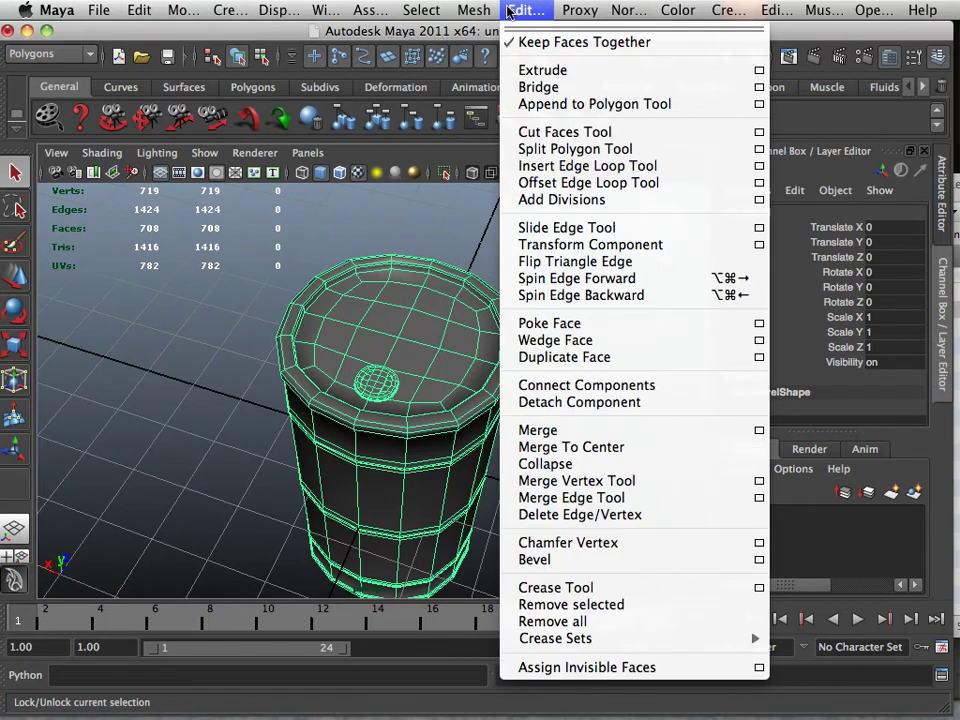
left_click(495, 60)
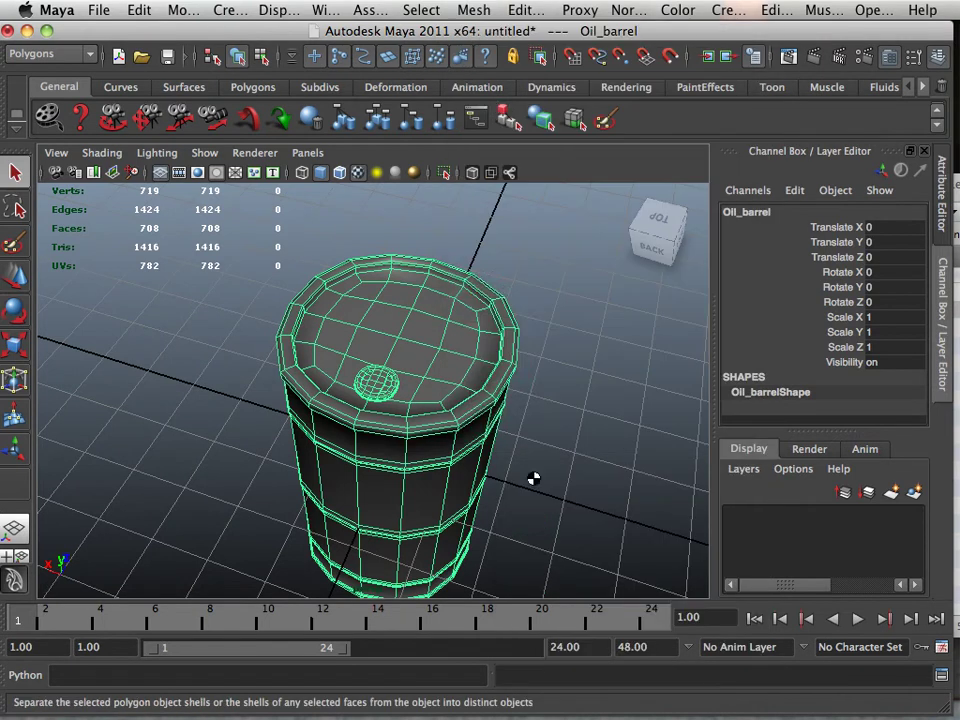
left_click(542, 506)
key("5")
right_click_drag(435, 471, 476, 452, "alt")
left_click(410, 431)
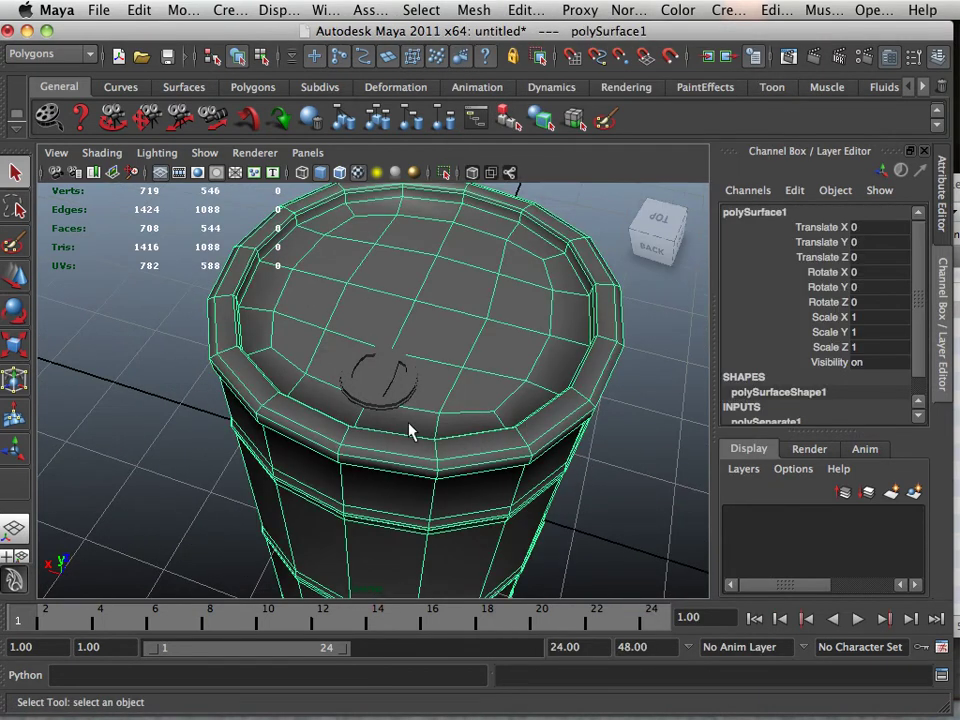
left_click(375, 386)
left_click(450, 444)
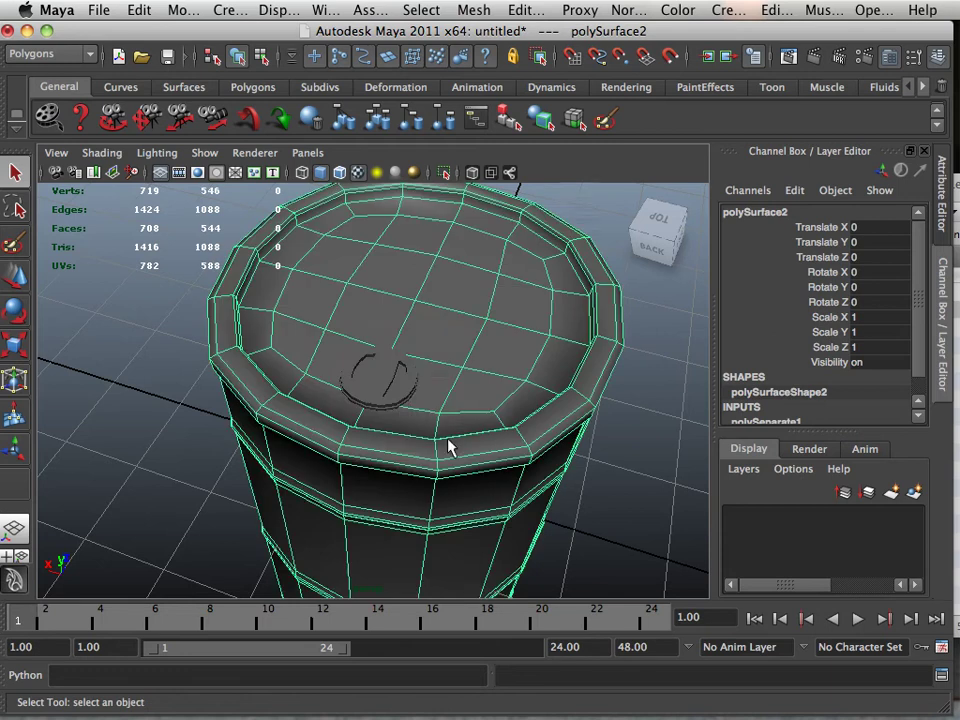
left_click(392, 401)
Select the barrel body and show its UV layout in the UV Texture Editor.
left_click_drag(473, 451, 465, 405, "alt")
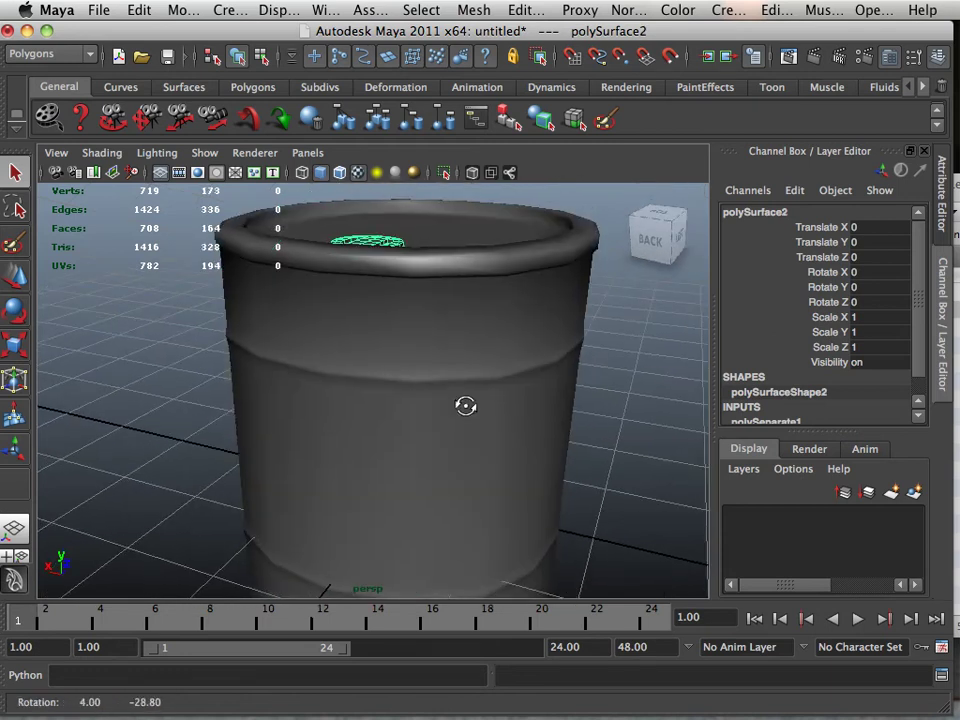
middle_click_drag(464, 384, 464, 442, "alt")
left_click_drag(464, 442, 464, 437, "alt")
left_click(463, 446)
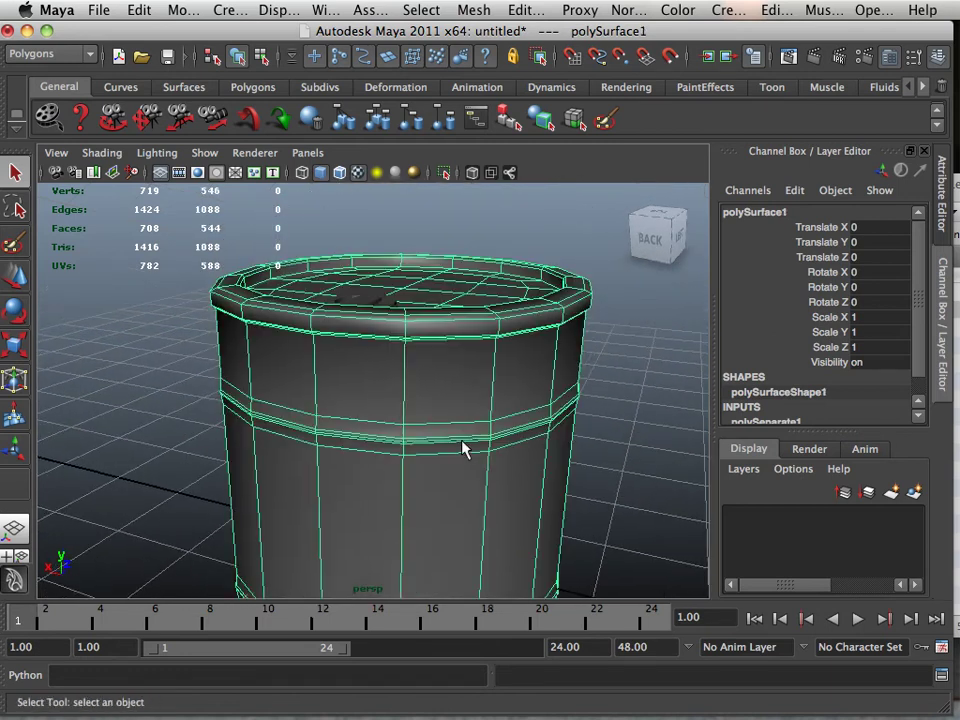
left_click(326, 10)
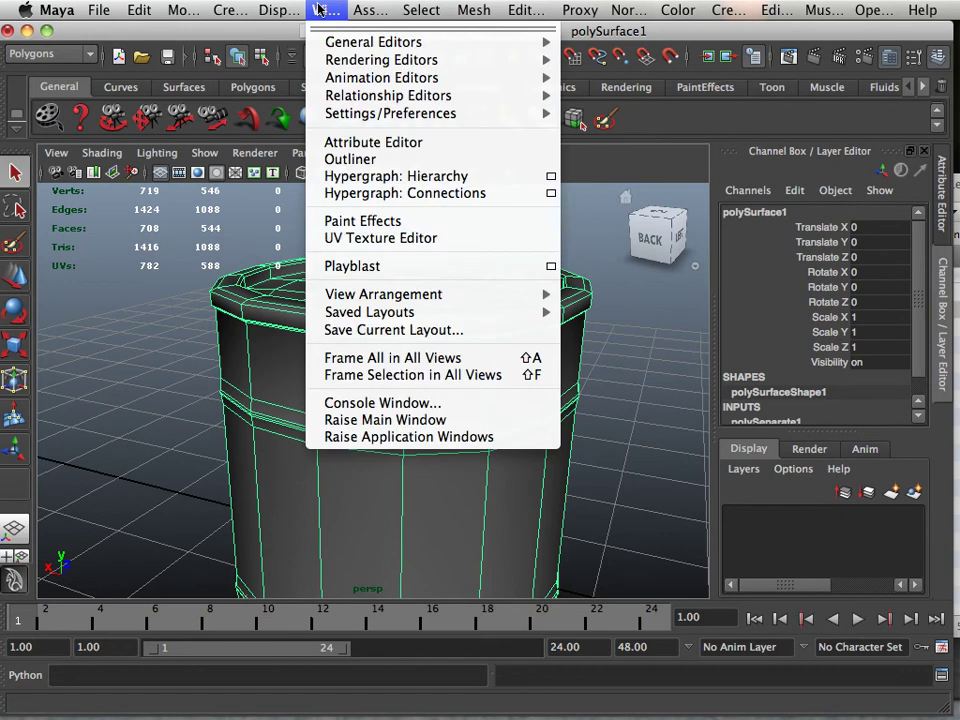
left_click(395, 242)
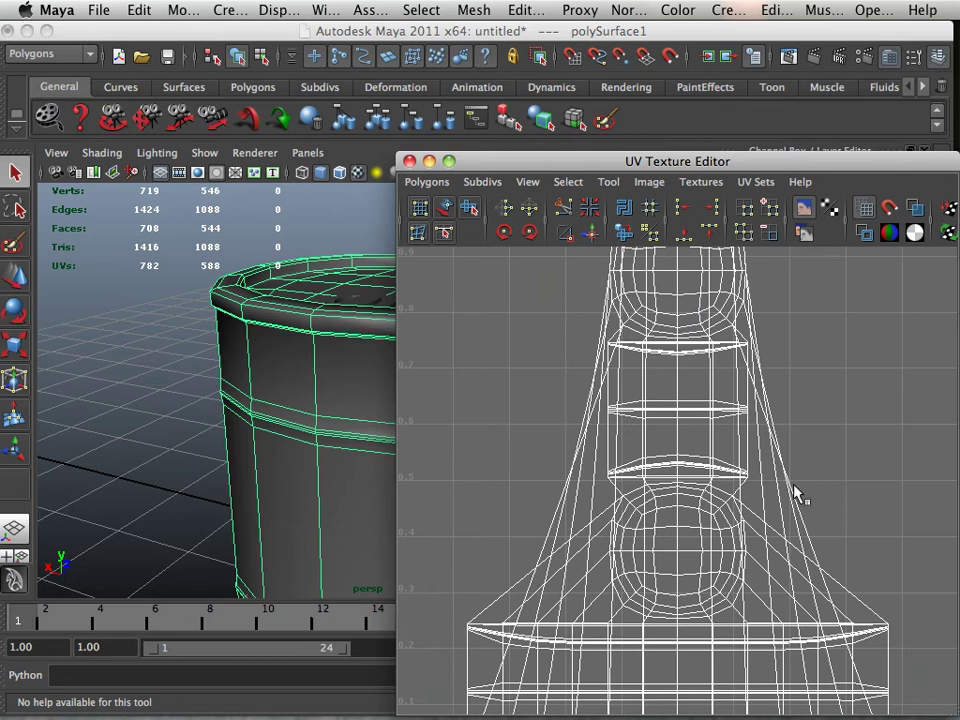
right_click_drag(797, 493, 482, 409, "alt")
middle_click_drag(572, 452, 557, 433, "alt")
right_click_drag(561, 435, 680, 537, "alt")
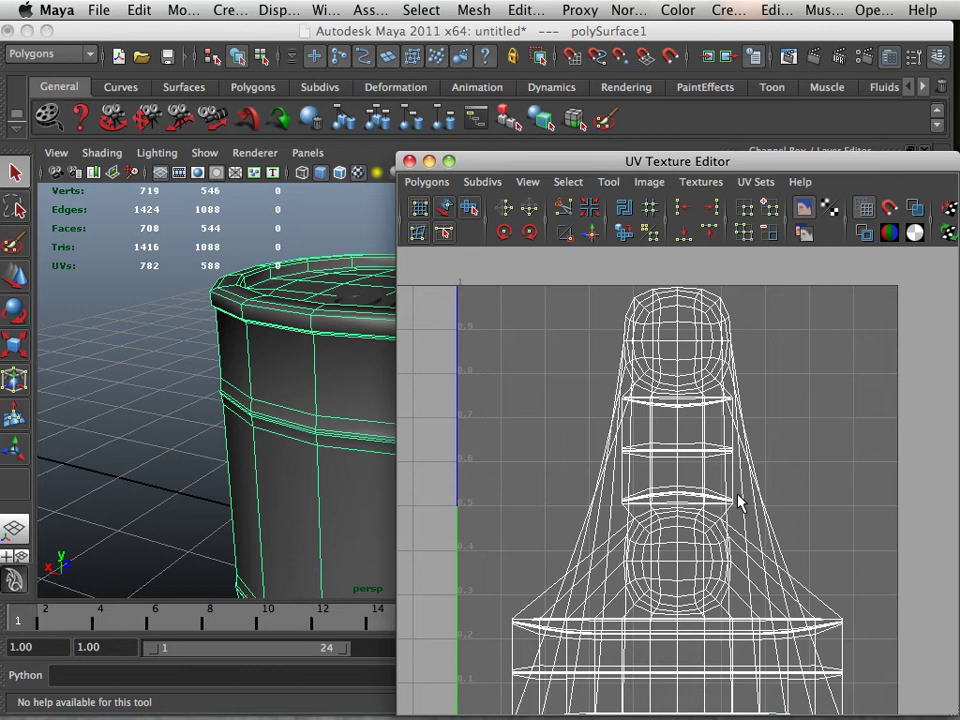
Move the UV Texture Editor aside to uncover the barrel and switch the viewport to the front view.
left_click_drag(528, 163, 650, 111)
middle_click_drag(365, 407, 310, 436, "alt")
left_click_drag(310, 436, 310, 398, "alt")
right_click_drag(310, 398, 353, 395, "alt")
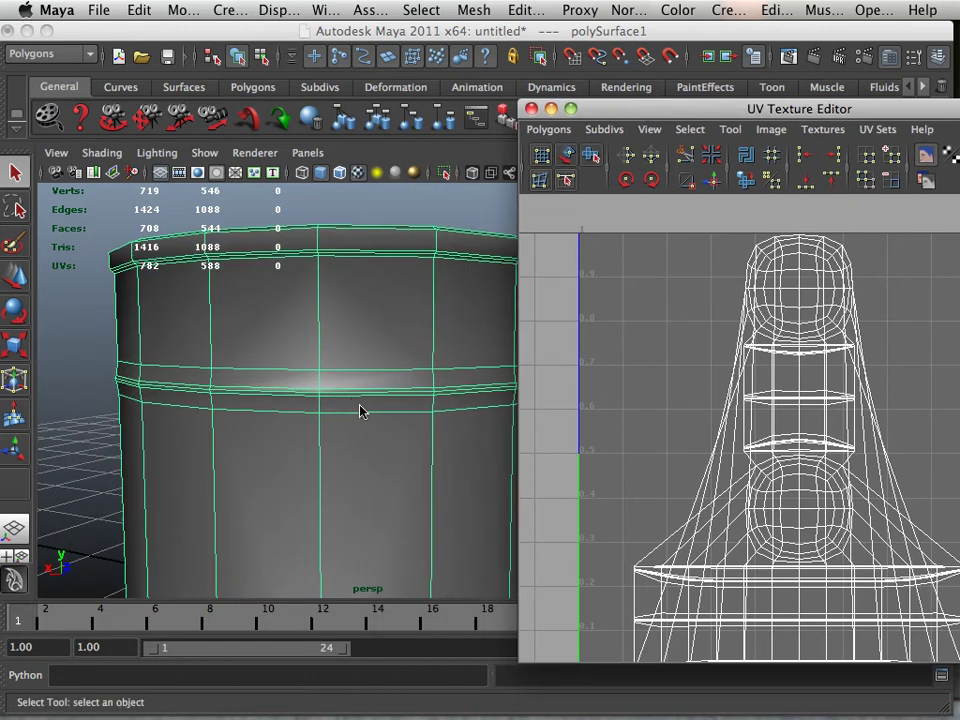
middle_click_drag(362, 300, 324, 352, "alt")
left_click_drag(291, 342, 290, 347, "alt")
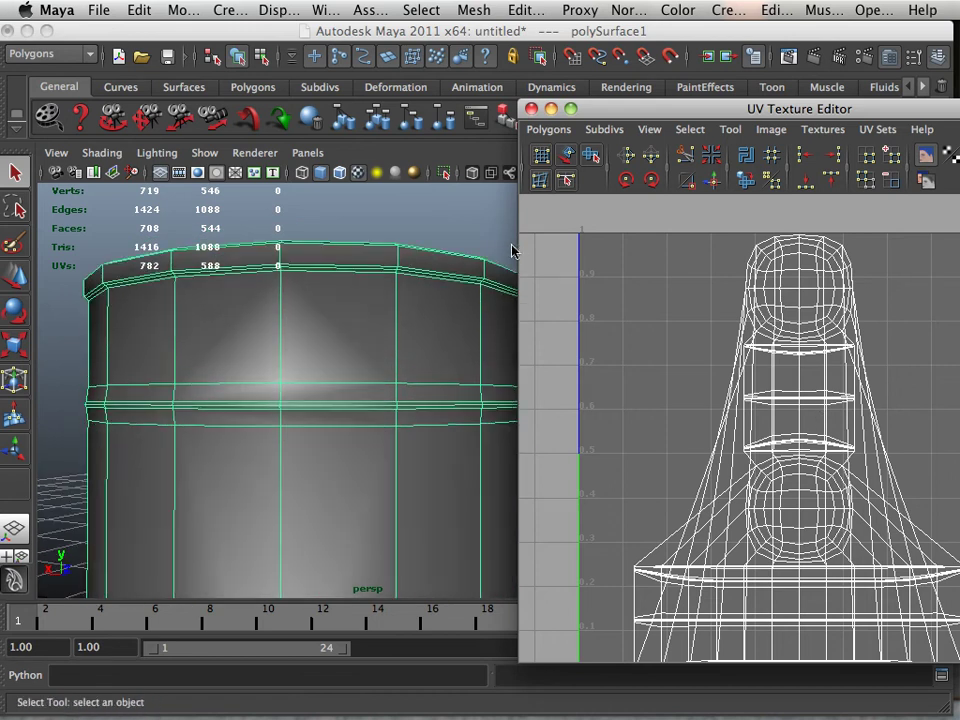
key("space")
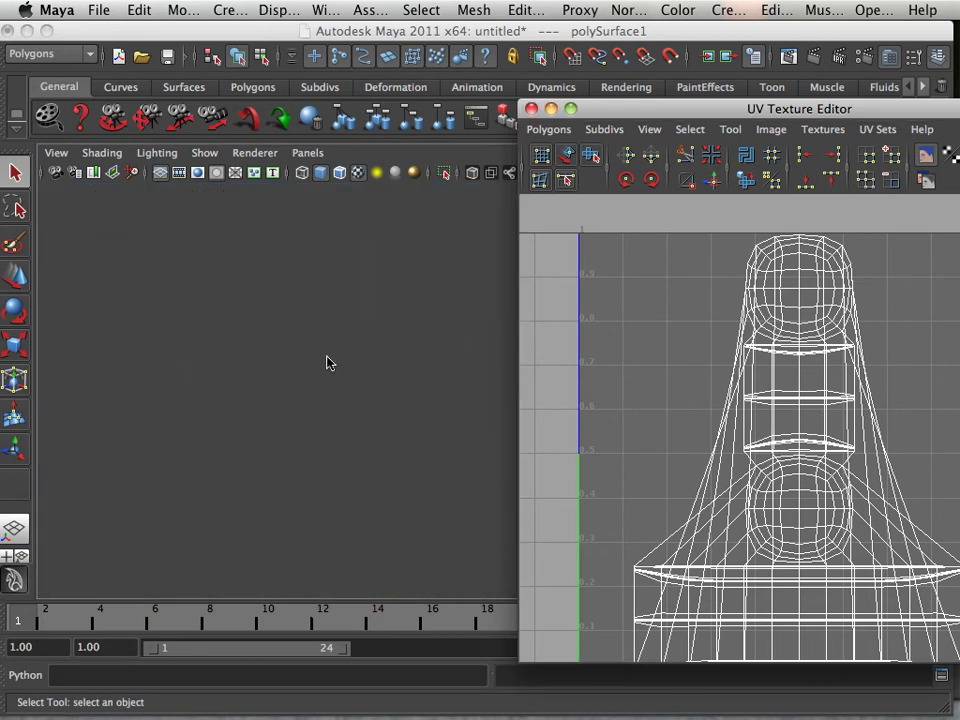
key("space")
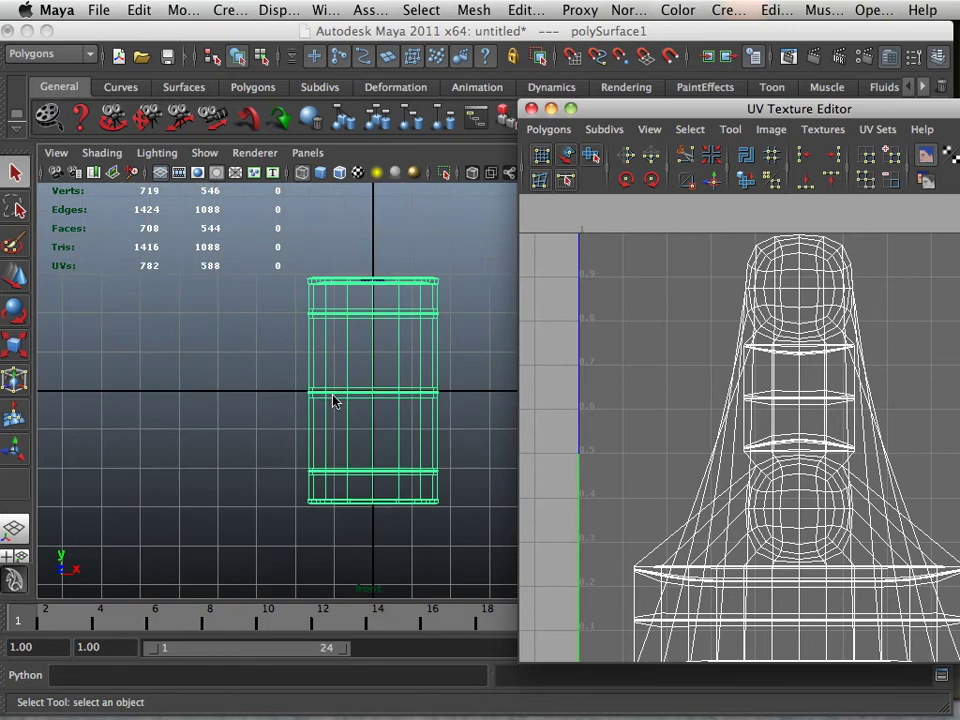
In face selection mode, select the barrel body's lower side faces around the lower ring, leaving out the bottom rim.
middle_click_drag(334, 399, 287, 390, "alt")
right_click_drag(287, 390, 477, 461, "alt")
middle_click_drag(477, 461, 416, 446, "alt")
right_click_drag(416, 446, 439, 390, "alt")
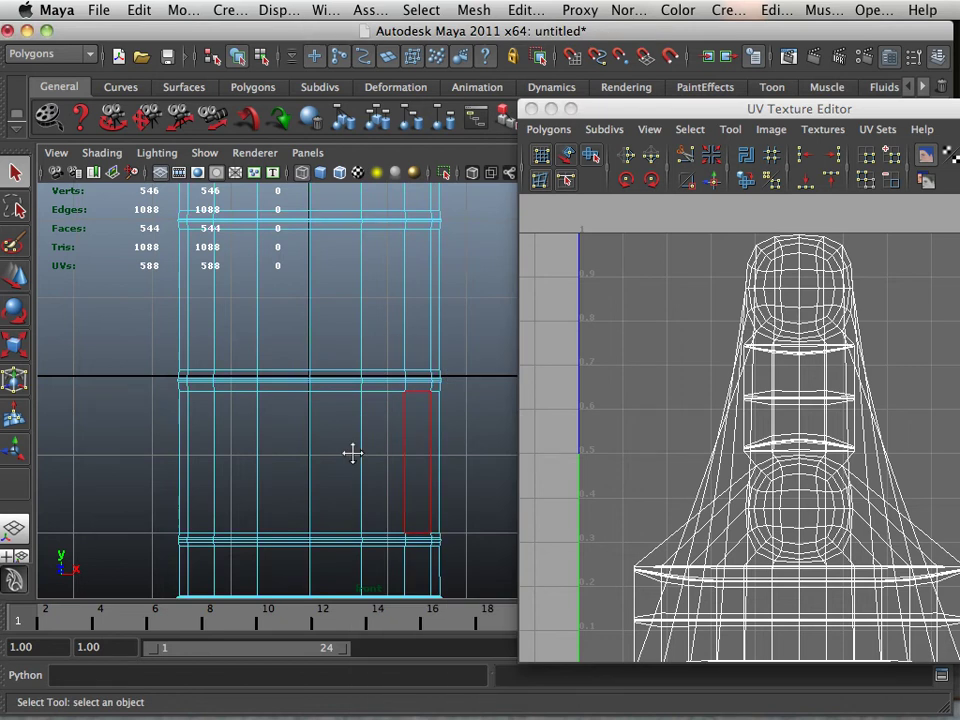
right_click_drag(351, 452, 369, 505, "alt")
middle_click_drag(369, 506, 448, 340, "alt")
middle_click_drag(388, 346, 376, 345, "alt")
right_click_drag(376, 345, 282, 330, "alt")
middle_click_drag(282, 330, 248, 337, "alt")
right_click_drag(248, 337, 484, 405, "alt")
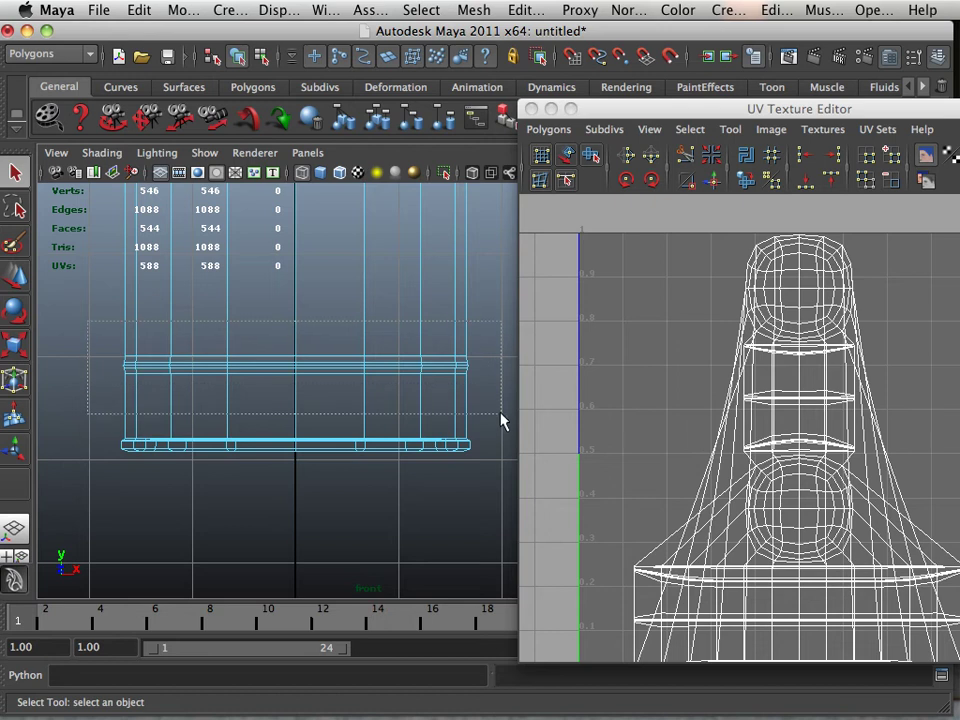
left_click_drag(492, 430, 492, 445)
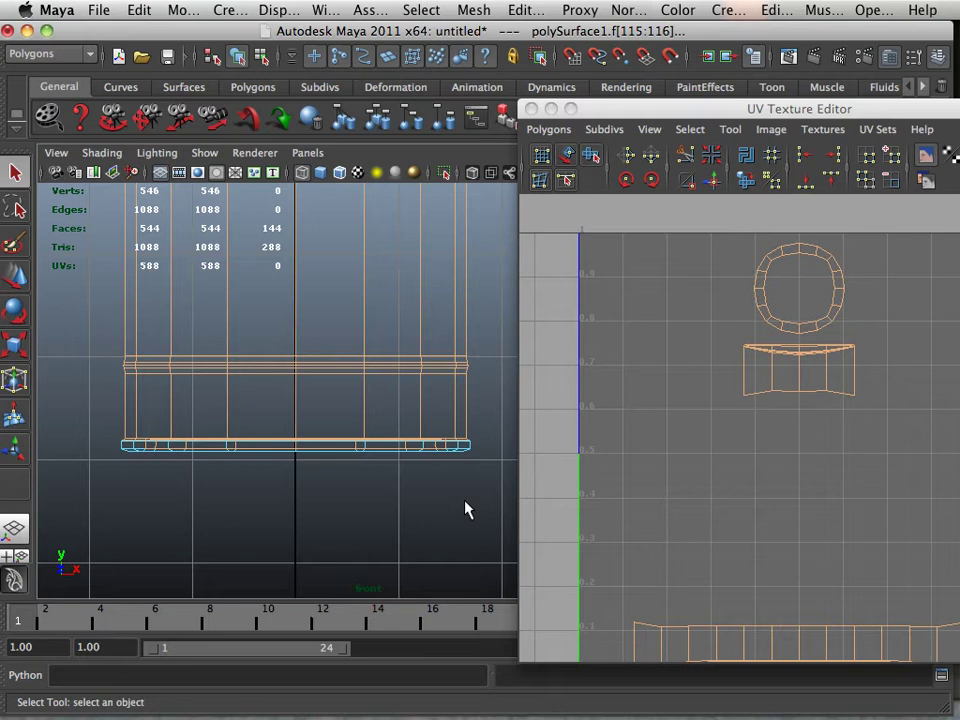
left_click_drag(472, 505, 125, 443)
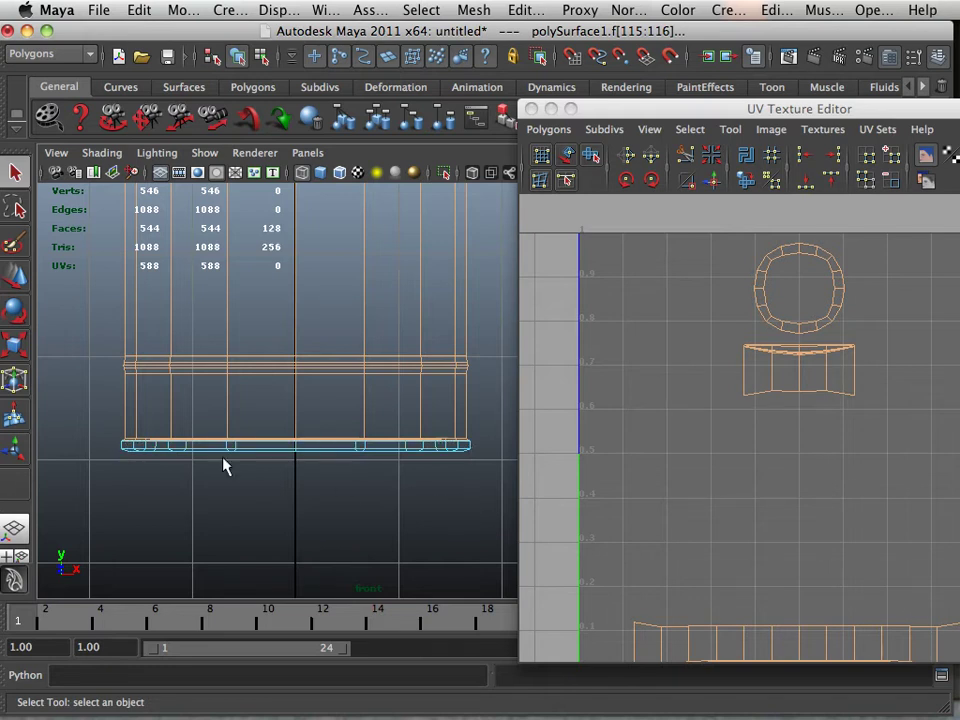
Add the side faces from the middle ring up through the upper ring to the face selection.
middle_click_drag(313, 372, 283, 612, "alt")
middle_click_drag(311, 406, 331, 466, "alt")
mouse_move(331, 464)
right_mouse_down("alt")
mouse_move(229, 416)
mouse_move(322, 443)
right_mouse_up("alt")
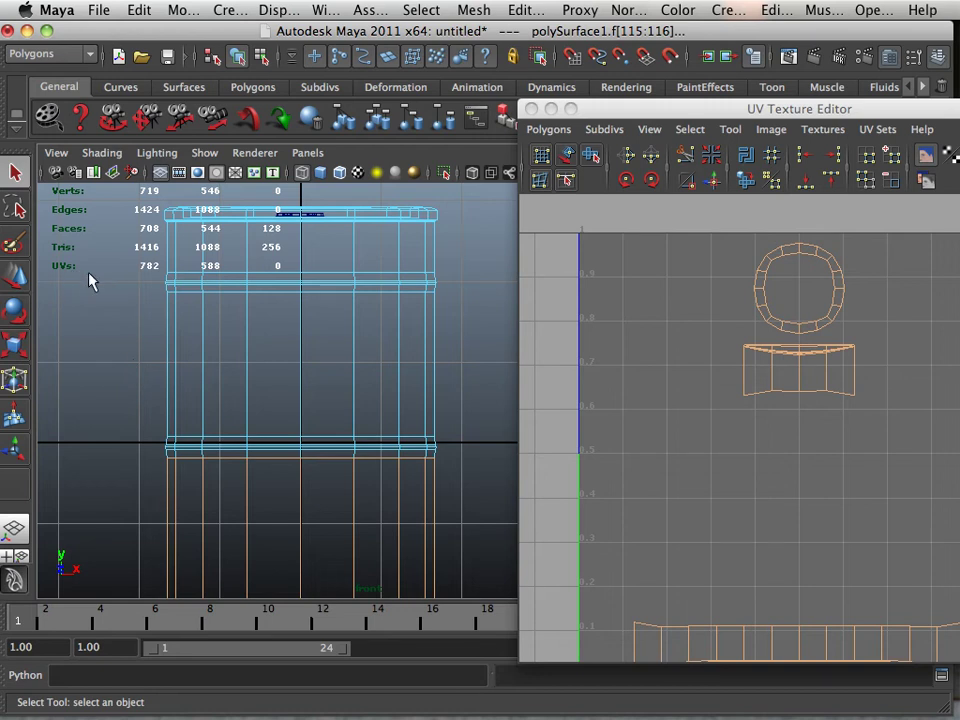
left_click_drag(305, 466, 436, 519, "shift")
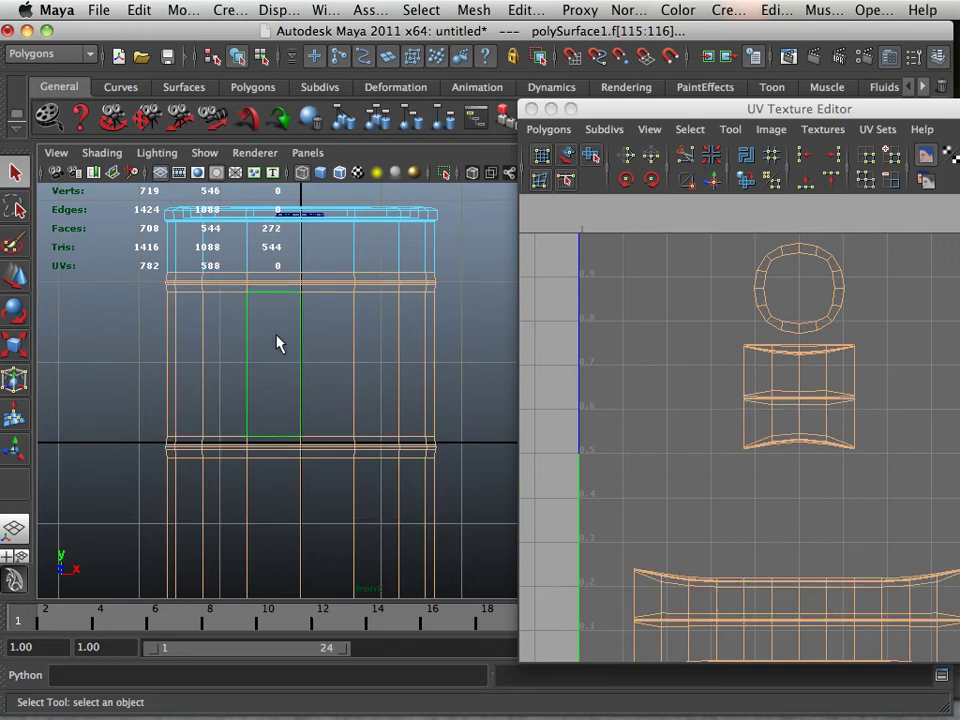
Extend the face selection to the side band and the faces just beneath the top rim, deselecting the rim and lid faces above.
middle_click_drag(277, 341, 261, 493, "alt")
right_click_drag(261, 493, 366, 527, "alt")
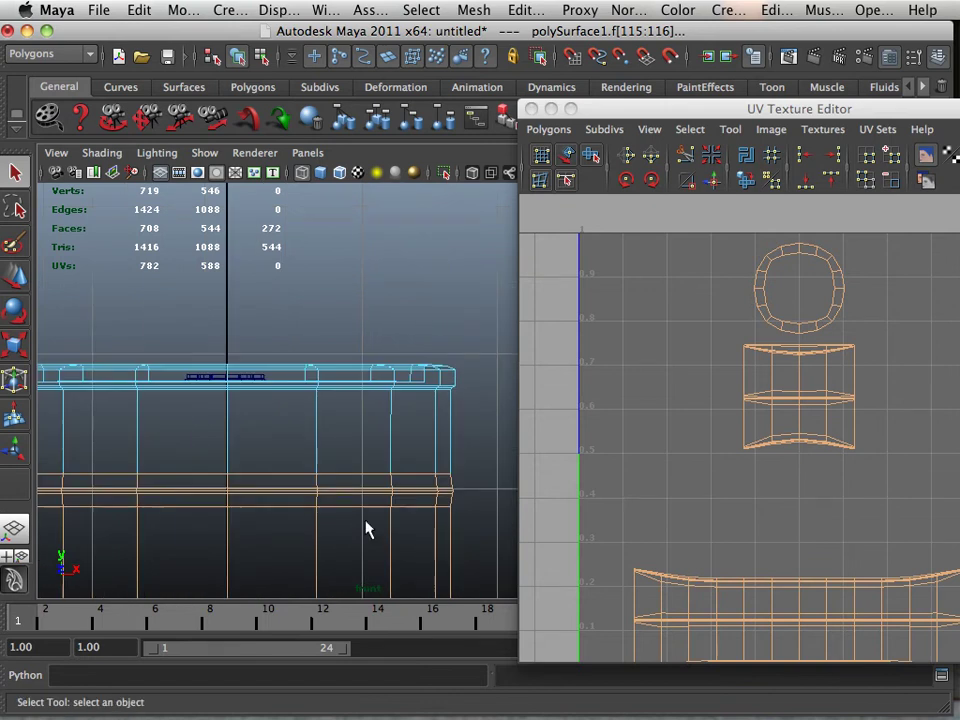
middle_click_drag(366, 527, 389, 508, "alt")
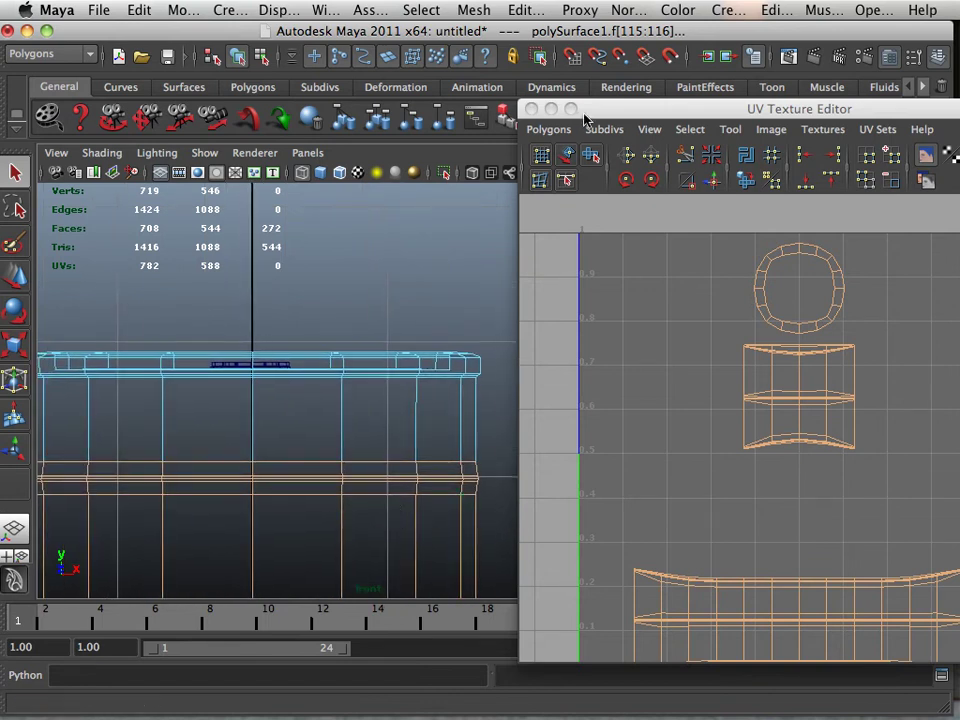
left_click_drag(610, 108, 748, 158)
middle_click_drag(322, 375, 450, 347, "alt")
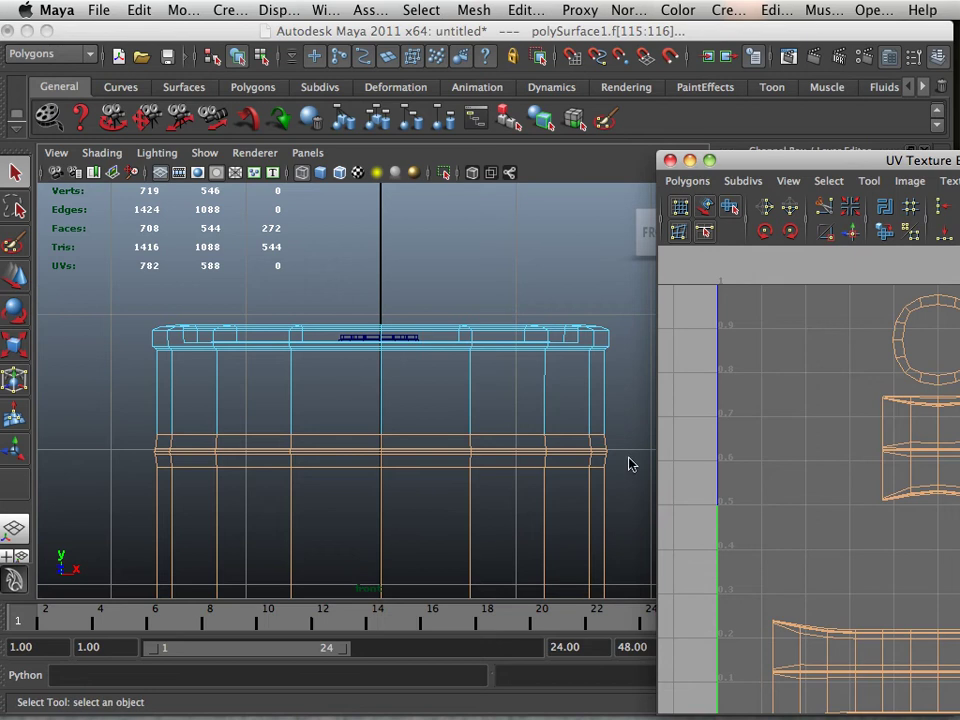
left_click_drag(629, 459, 219, 414)
left_click_drag(102, 380, 97, 352)
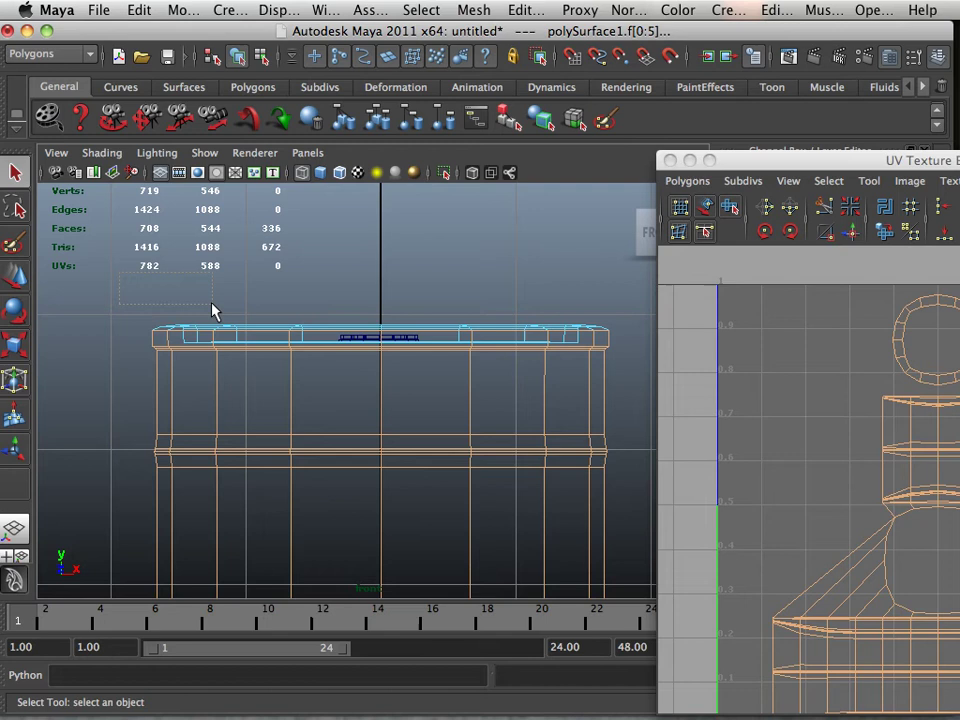
left_click_drag(622, 325, 630, 332, "ctrl")
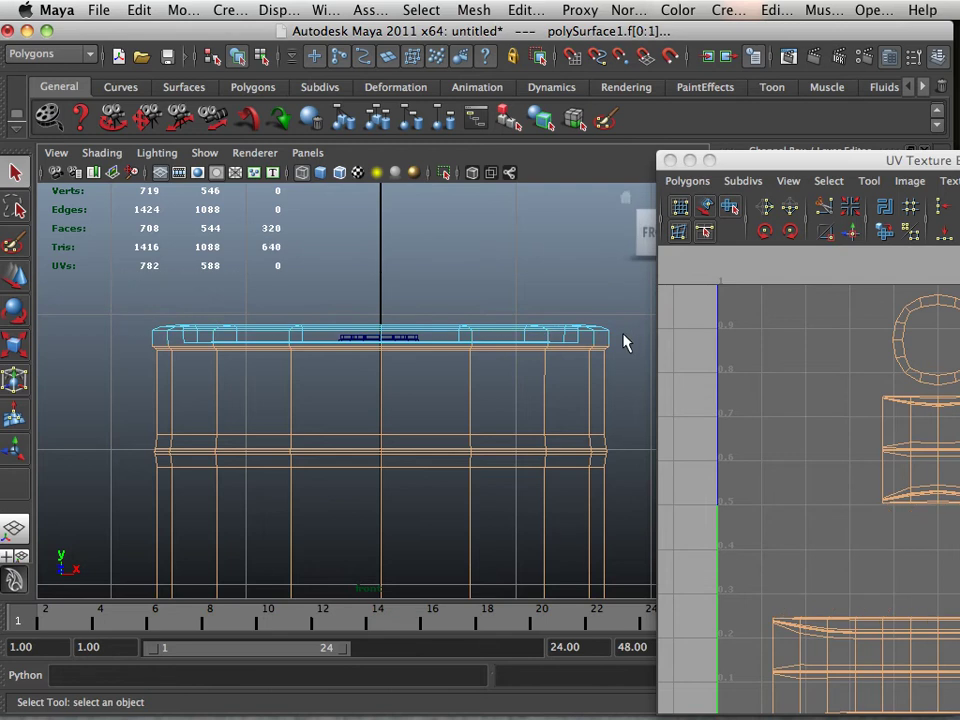
Add the faces just above the bottom rim to the selection and deselect the outer faces of the bottom rim.
right_click_drag(464, 351, 337, 441, "alt")
middle_click_drag(337, 441, 340, 303, "alt")
right_click_drag(356, 343, 463, 562, "alt")
middle_click_drag(463, 562, 446, 453, "alt")
right_click_drag(446, 460, 506, 480, "alt")
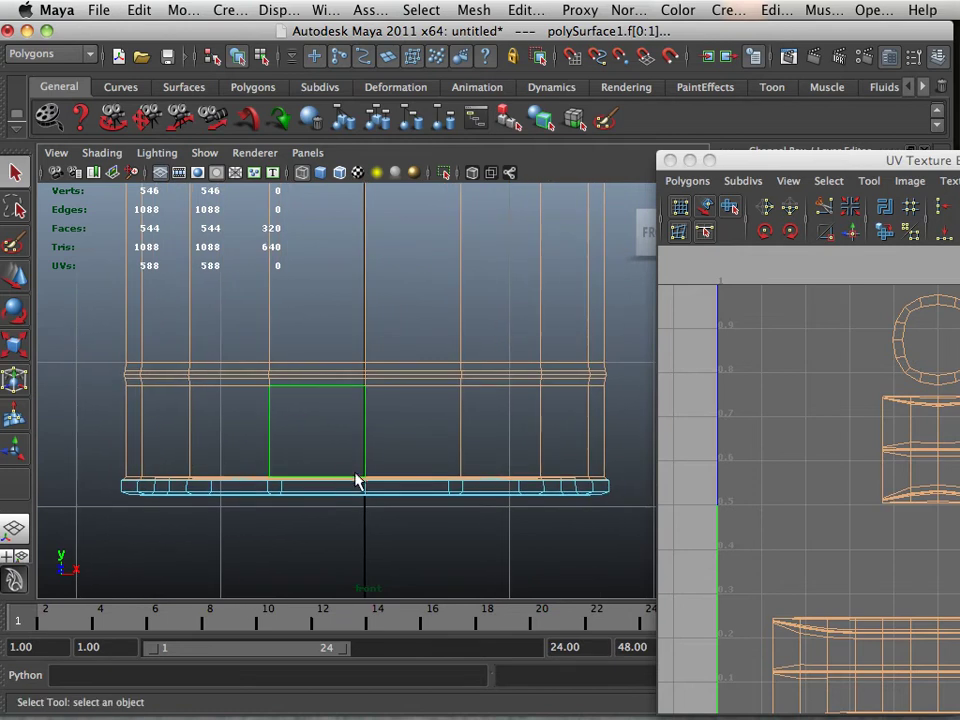
left_click_drag(69, 428, 677, 491)
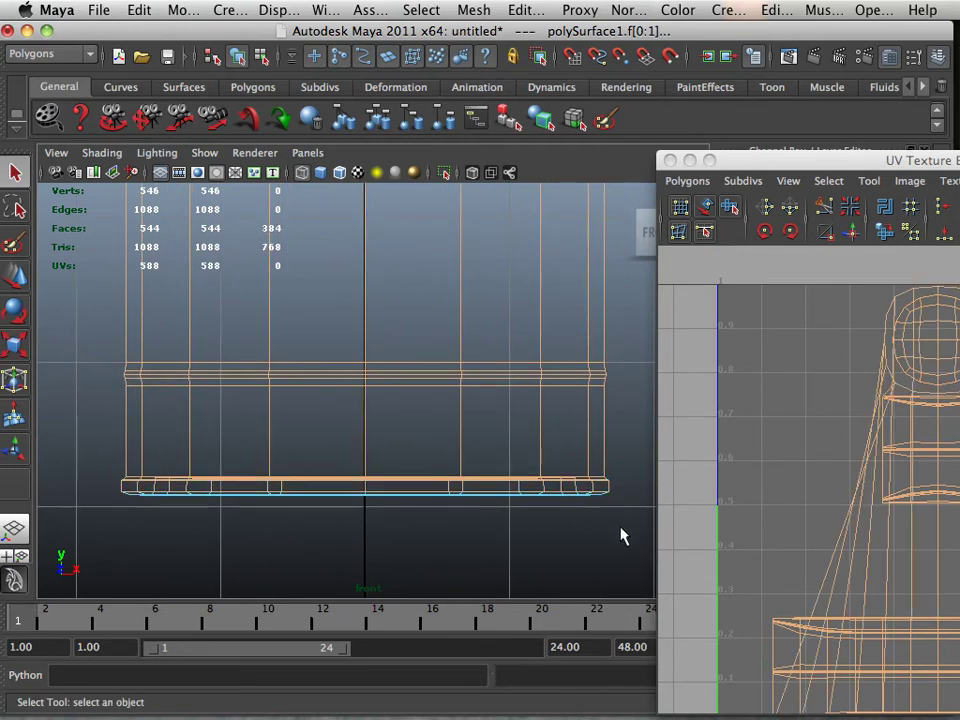
left_click_drag(627, 539, 28, 492, "ctrl")
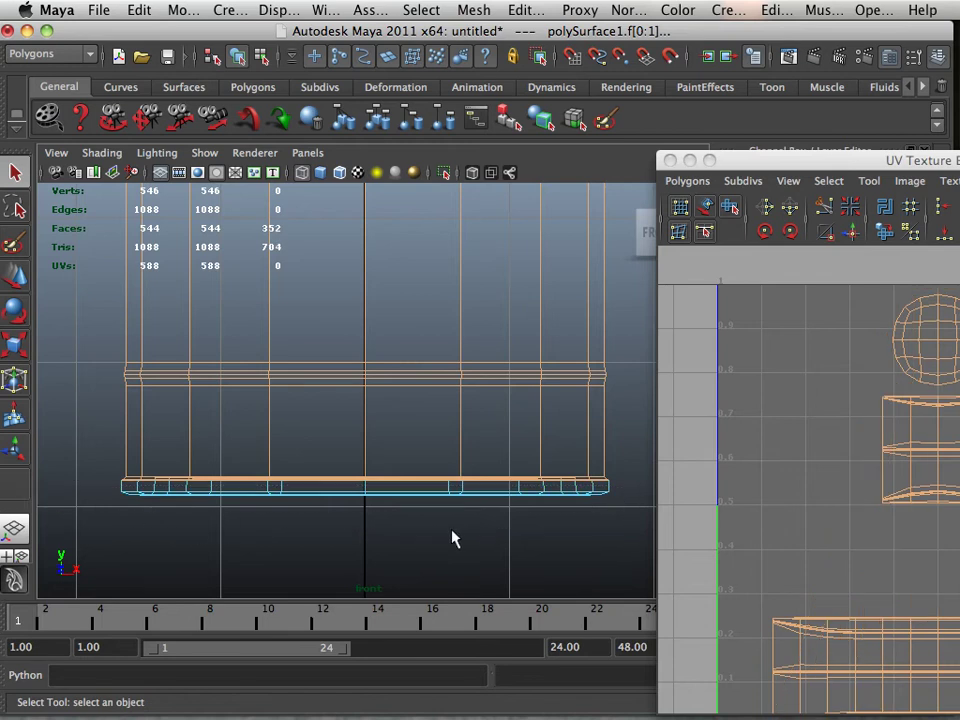
Inspect the barrel body's face selection in perspective from all around, checking the top rim, the sides and the bottom rim.
scroll(455, 530, "down", 5)
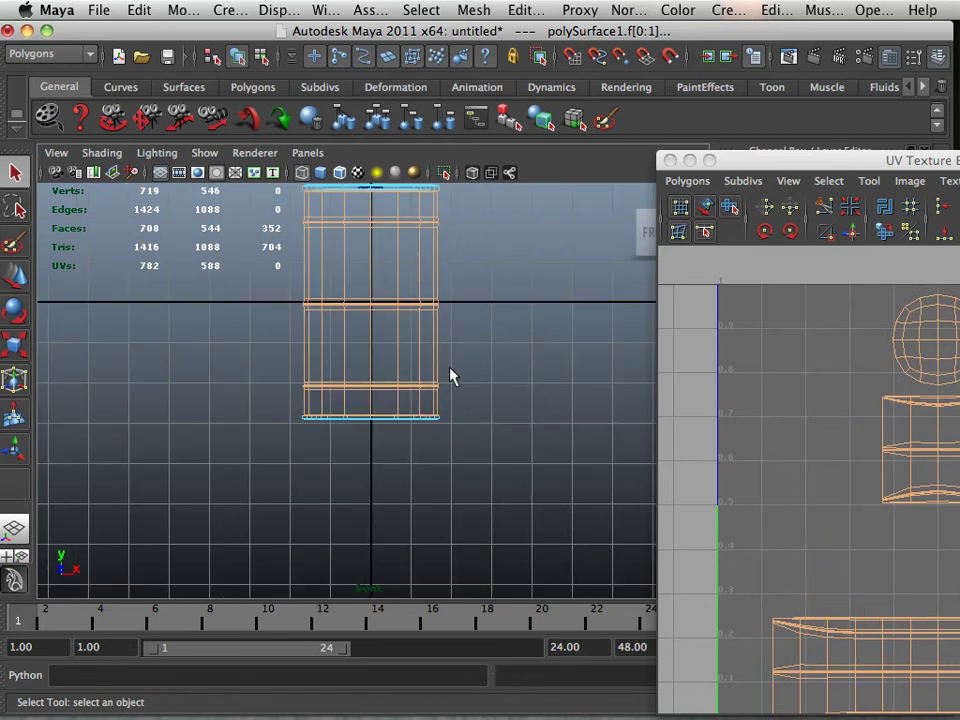
key("space")
key("space")
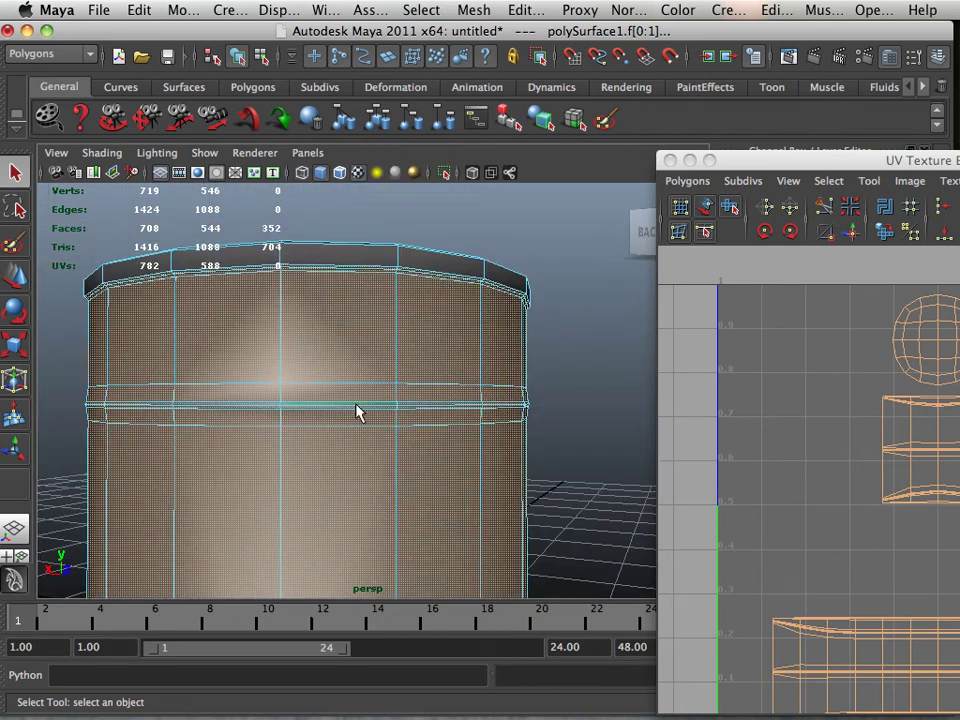
left_click_drag(297, 465, 302, 450, "alt")
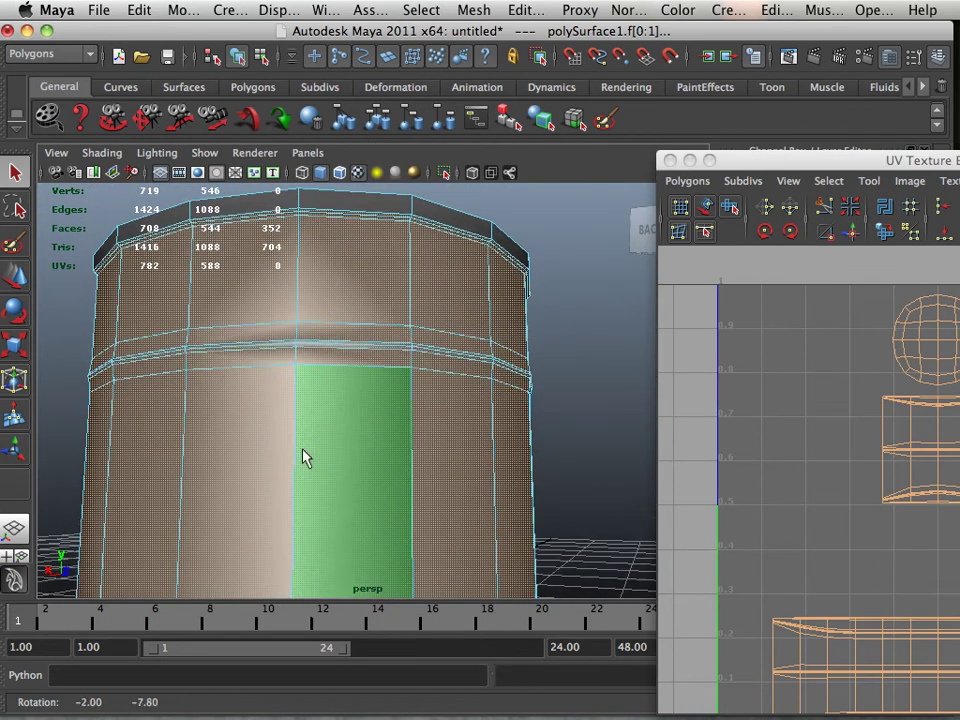
scroll(340, 435, "up", 5)
middle_click_drag(356, 350, 298, 505, "alt")
right_click_drag(297, 505, 381, 508, "alt")
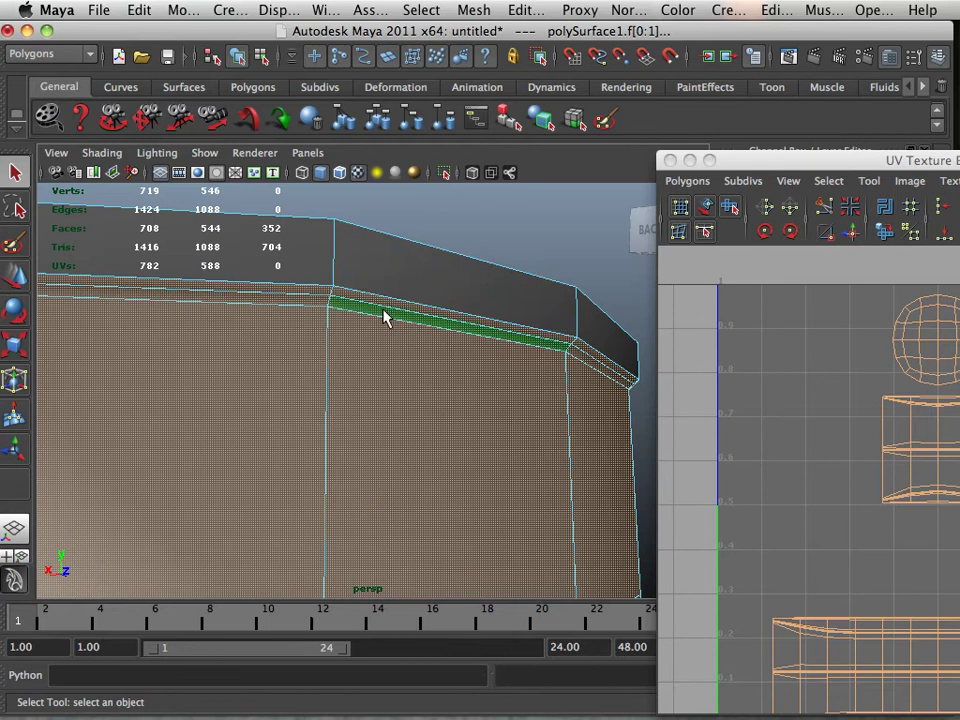
right_click_drag(383, 303, 431, 401, "alt")
left_click_drag(431, 401, 356, 435, "alt")
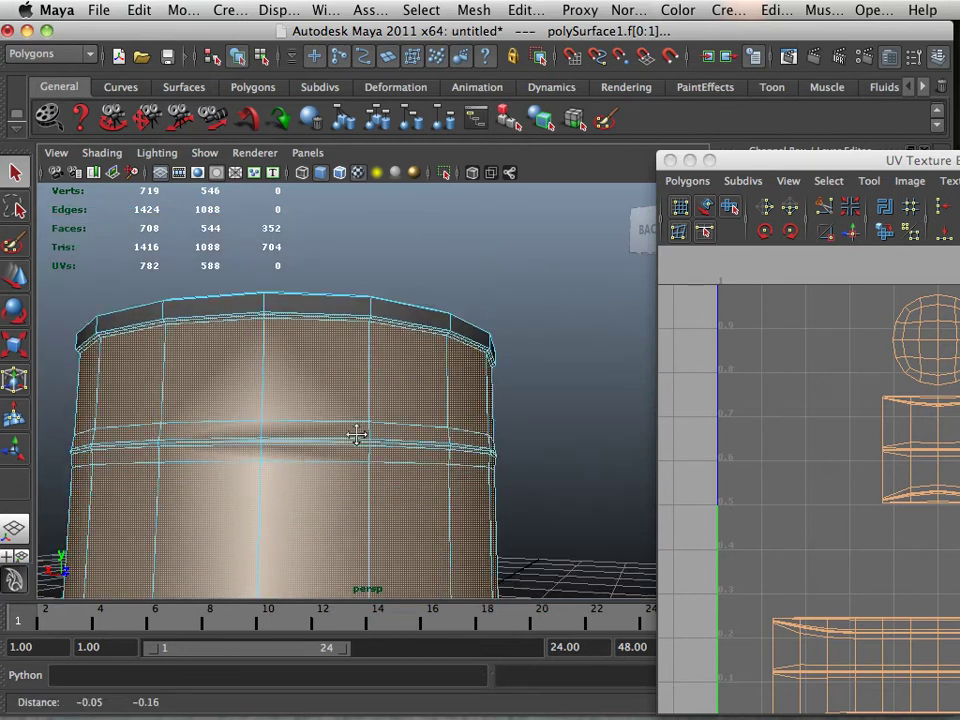
right_click_drag(356, 435, 422, 544, "alt")
left_click_drag(422, 544, 383, 278, "alt")
left_click_drag(388, 381, 349, 403, "alt")
middle_click_drag(349, 403, 341, 437, "alt")
right_click_drag(341, 437, 392, 446, "alt")
mouse_move(392, 446)
left_mouse_down("alt")
mouse_move(379, 471)
mouse_move(388, 450)
left_mouse_up("alt")
right_click_drag(386, 467, 294, 476, "alt")
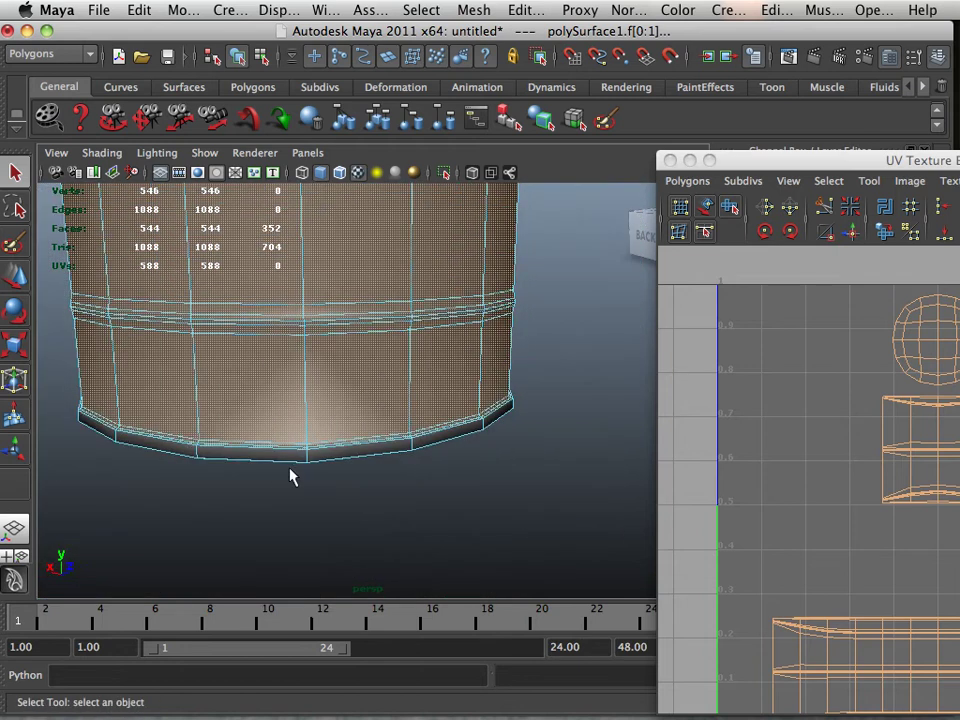
left_click_drag(294, 476, 318, 317, "alt")
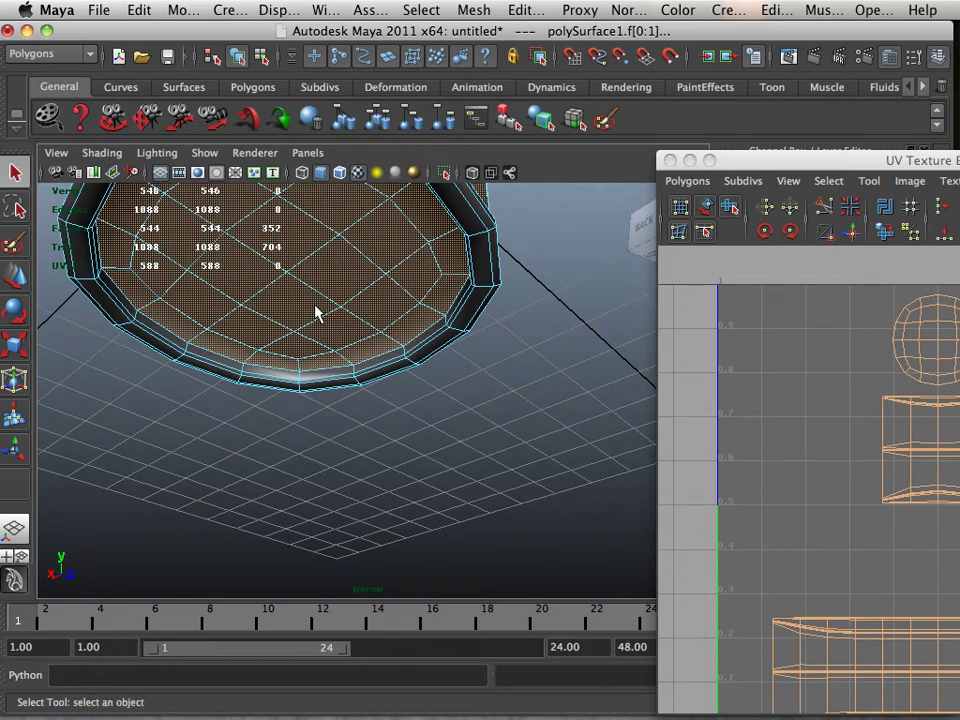
right_click_drag(315, 313, 311, 461, "alt")
left_click_drag(311, 461, 255, 384, "alt")
right_click_drag(255, 384, 261, 510, "alt")
left_click_drag(261, 510, 297, 316, "alt")
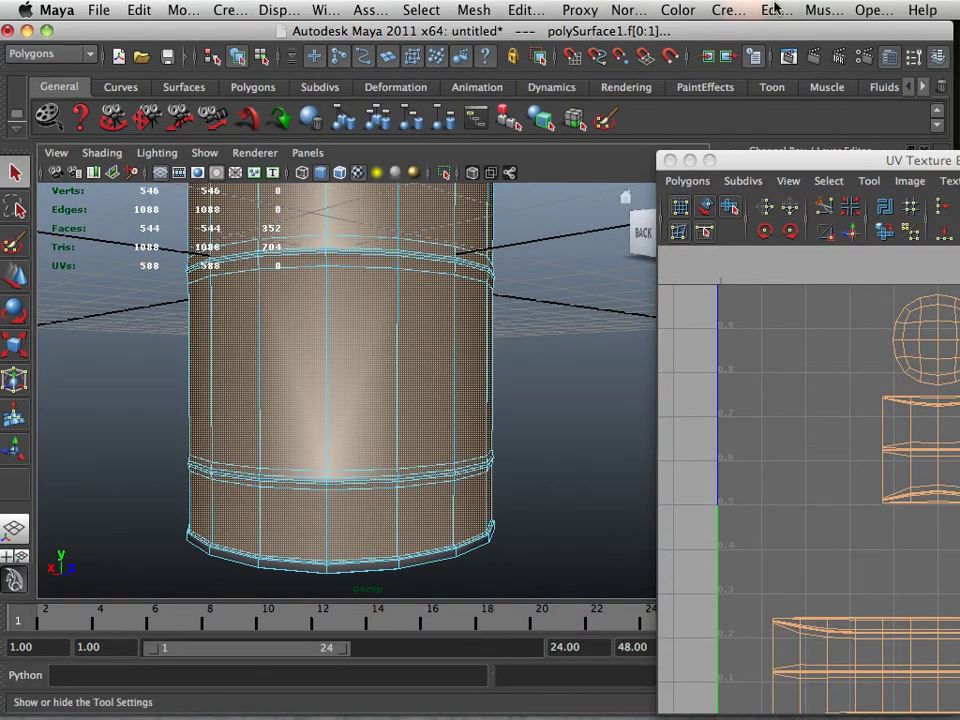
Apply a cylindrical mapping to the selected side faces and move the projected UVs above the 0–1 texture square.
left_click(716, 14)
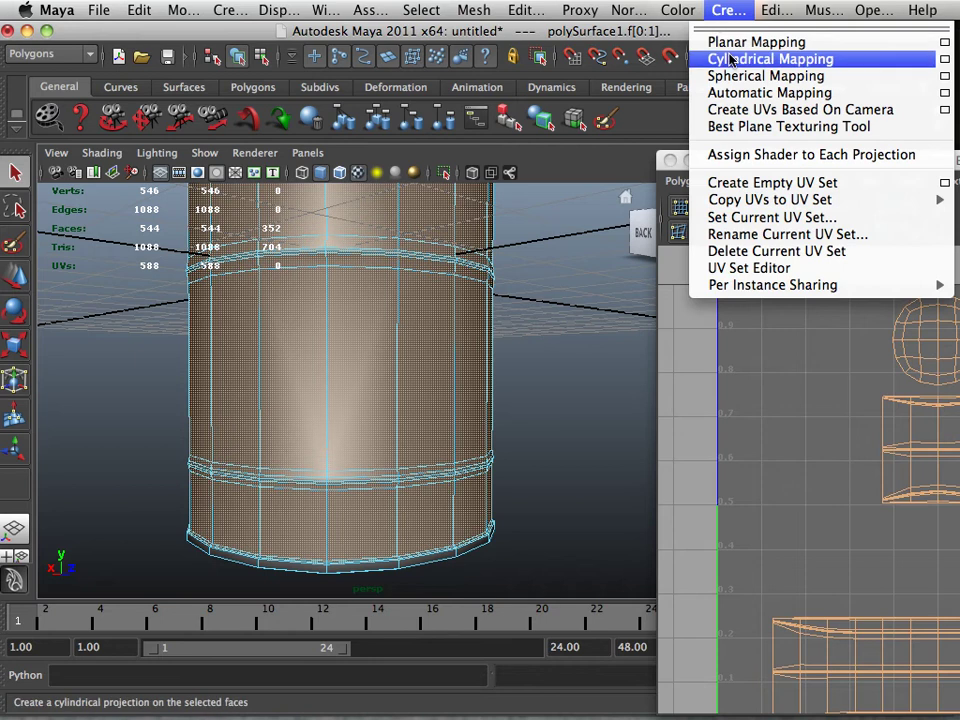
left_click(731, 61)
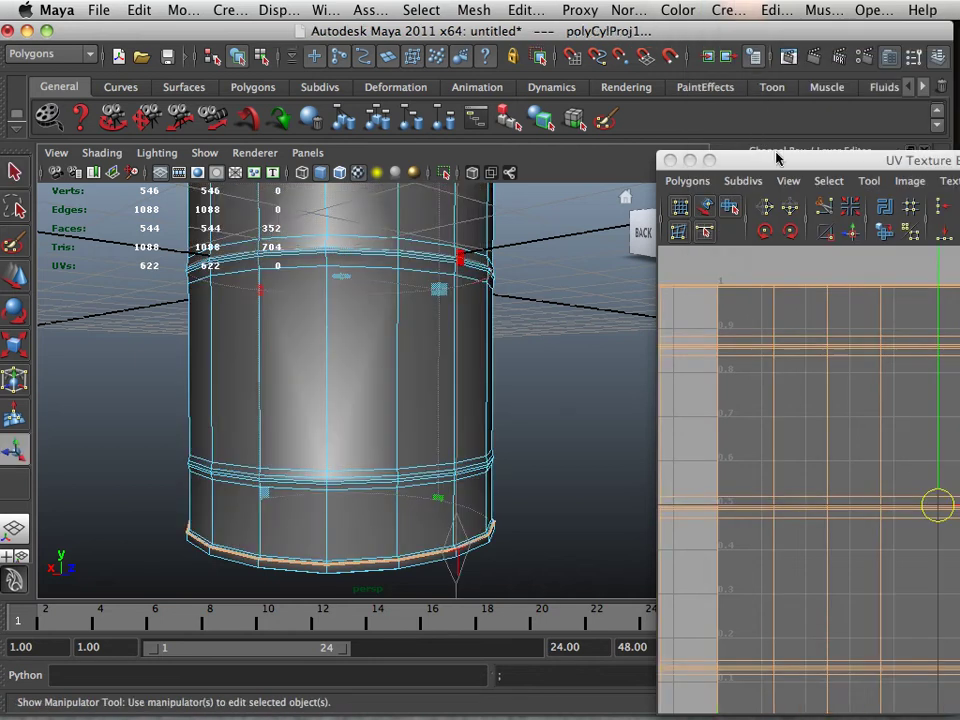
left_click_drag(777, 158, 639, 93)
scroll(739, 420, "down", 8)
middle_click_drag(803, 420, 706, 409, "alt")
left_click_drag(706, 418, 720, 222)
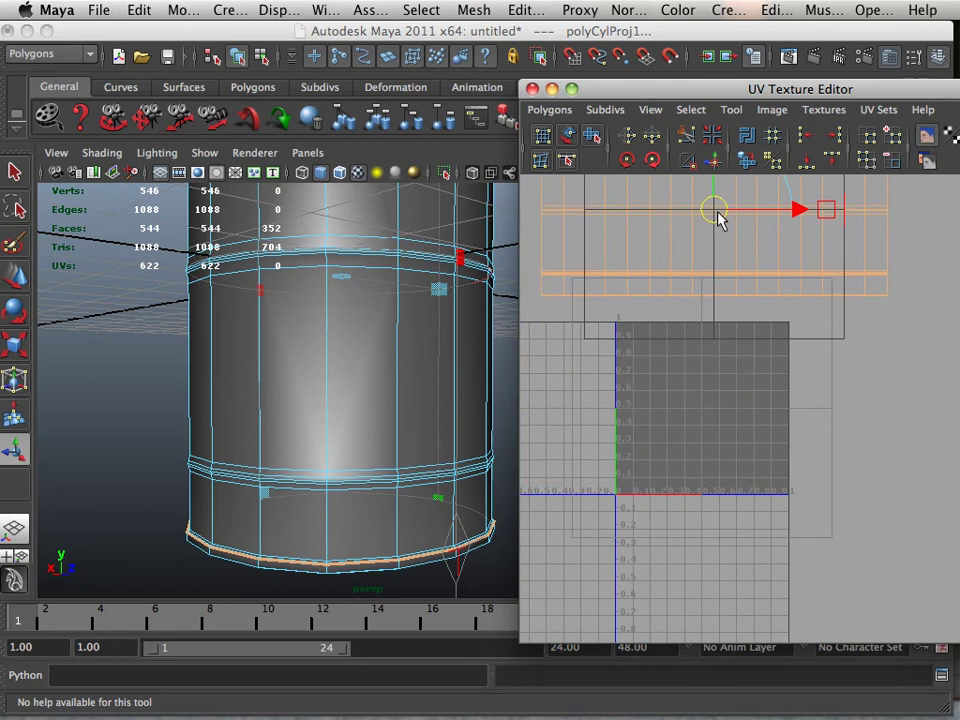
left_click(515, 404)
scroll(500, 388, "down", 5)
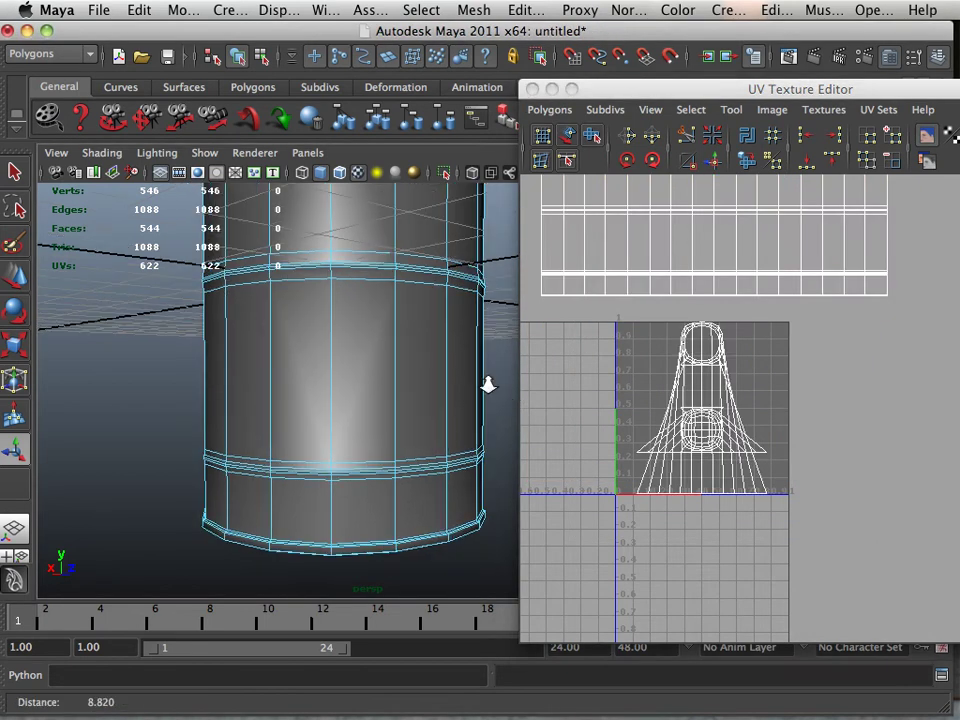
middle_click_drag(522, 416, 533, 525, "alt")
left_click_drag(512, 506, 499, 497, "alt")
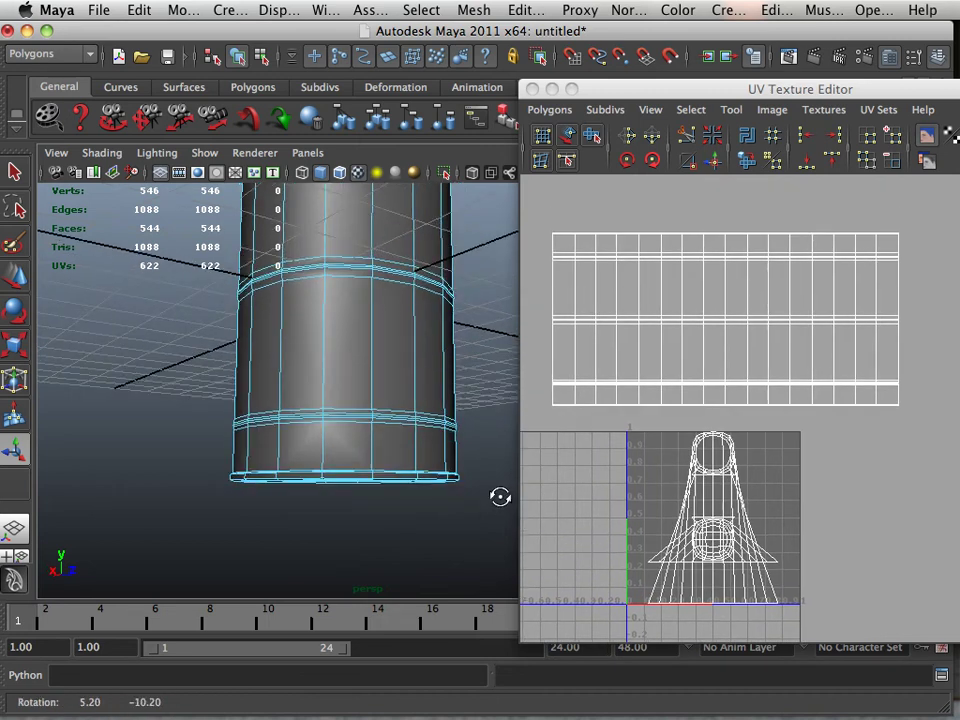
right_click_drag(696, 498, 718, 540)
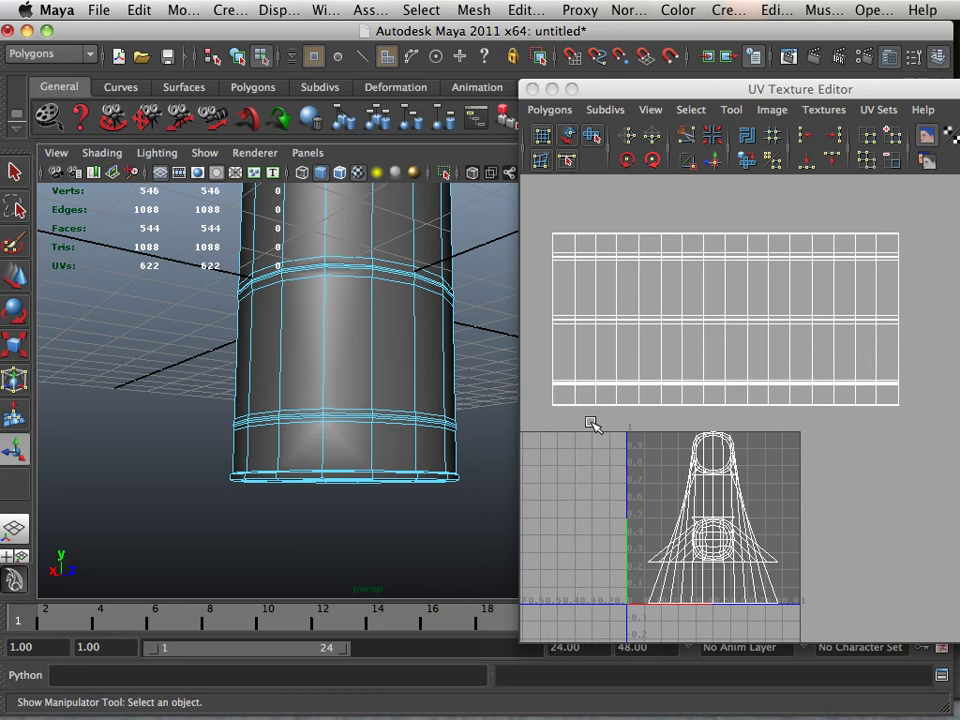
left_click_drag(591, 422, 785, 620)
left_click_drag(397, 371, 592, 530, "alt")
left_click(627, 538)
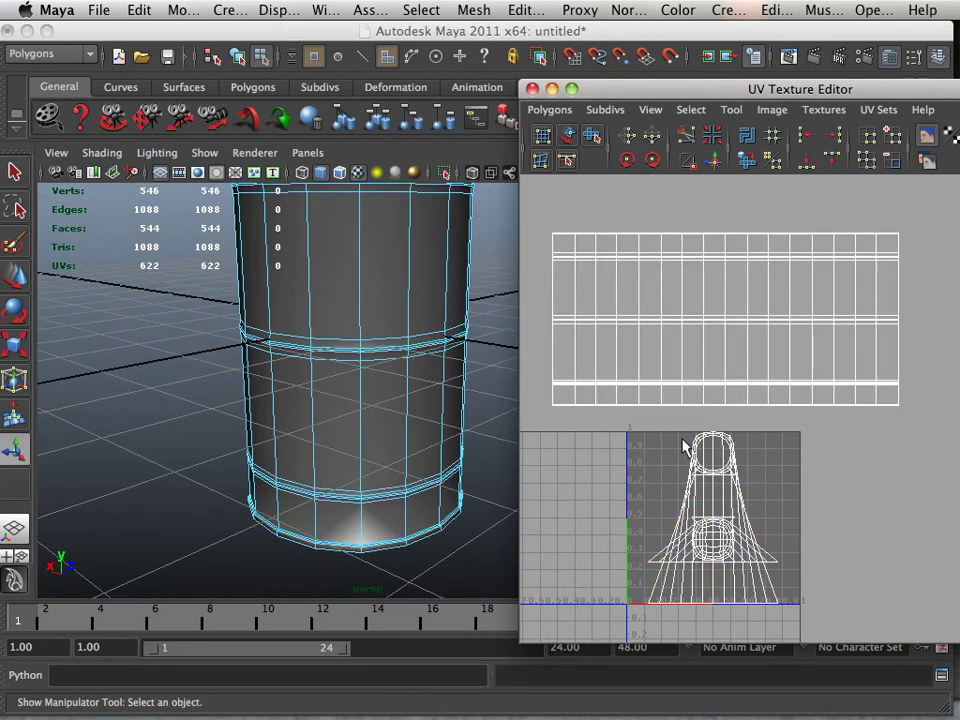
mouse_move(505, 465)
left_mouse_down("alt")
mouse_move(381, 448)
mouse_move(522, 460)
left_mouse_up("alt")
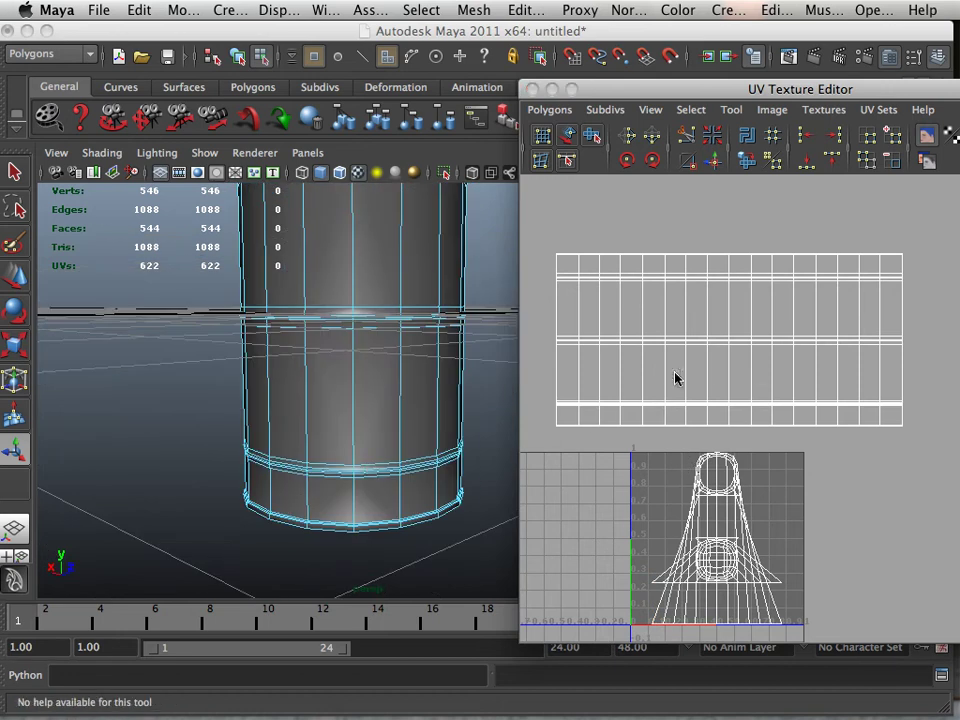
Select all the UVs of the barrel's rectangular side shell by expanding a partial UV selection to the whole shell.
right_click_drag(675, 378, 729, 375)
left_click_drag(696, 336, 660, 358)
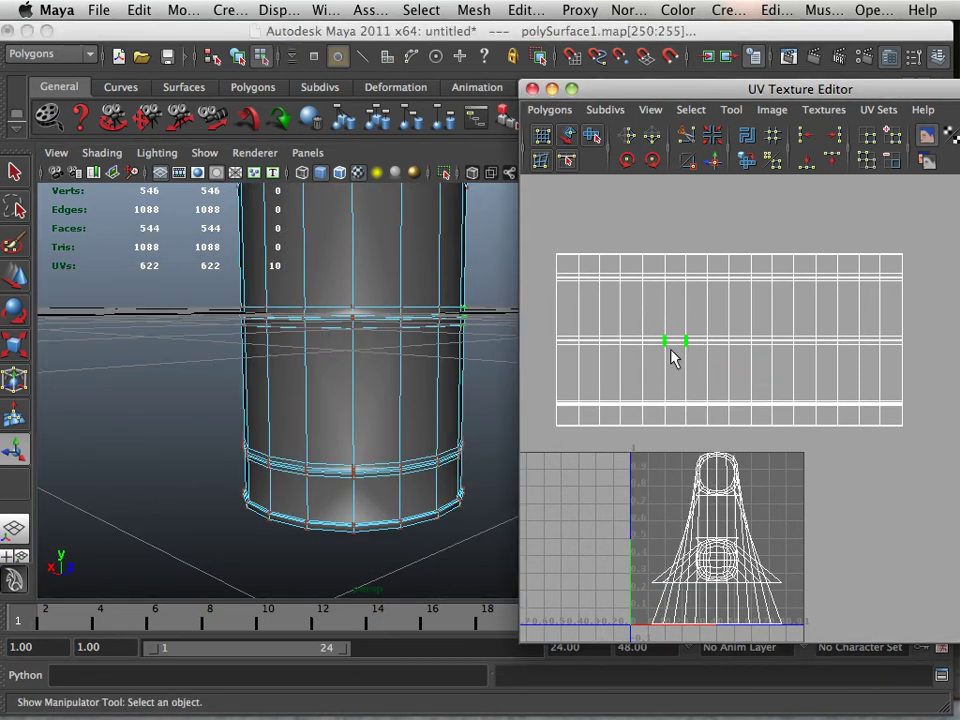
left_click_drag(549, 240, 690, 312)
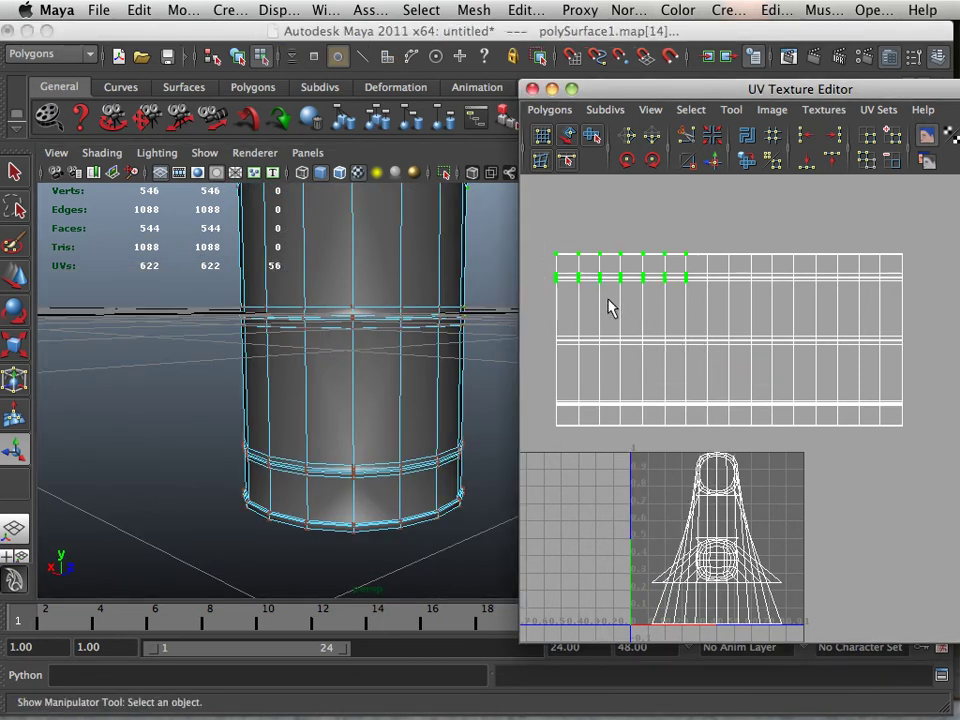
left_click_drag(567, 265, 614, 290)
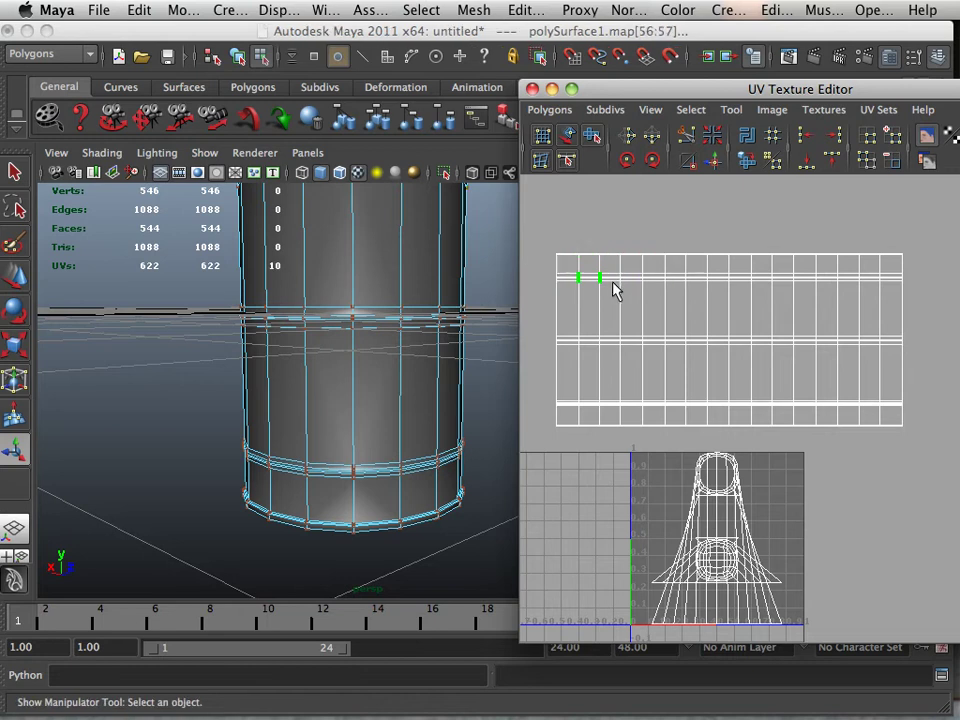
right_click_drag(611, 281, 647, 262, "ctrl")
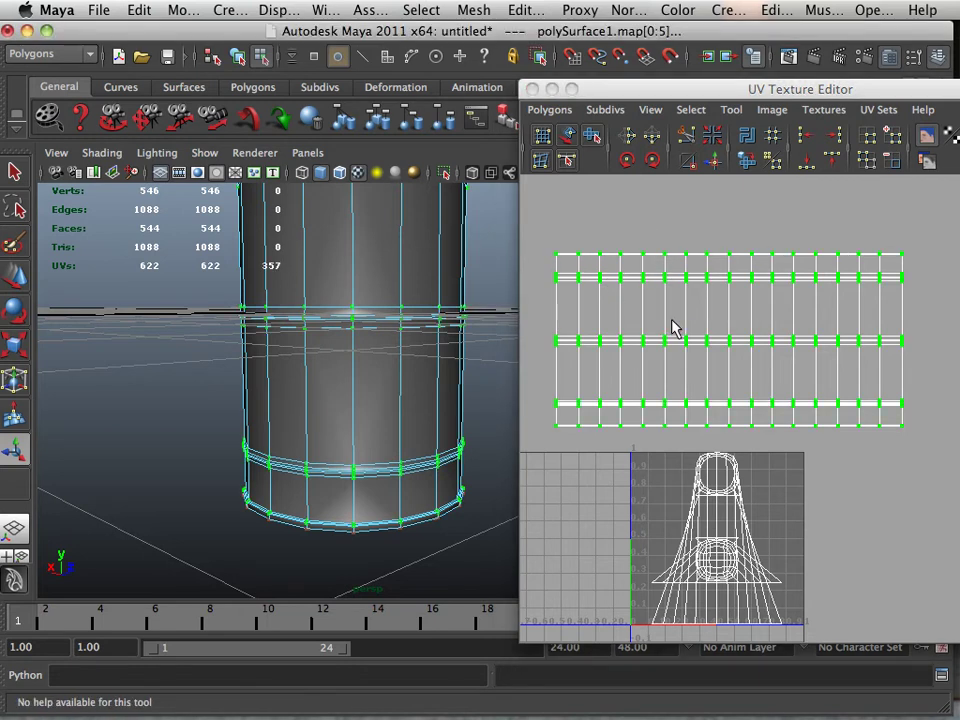
Move the side UV shell clear of the 0–1 texture square, off to its right.
key("w")
left_click_drag(731, 341, 959, 640)
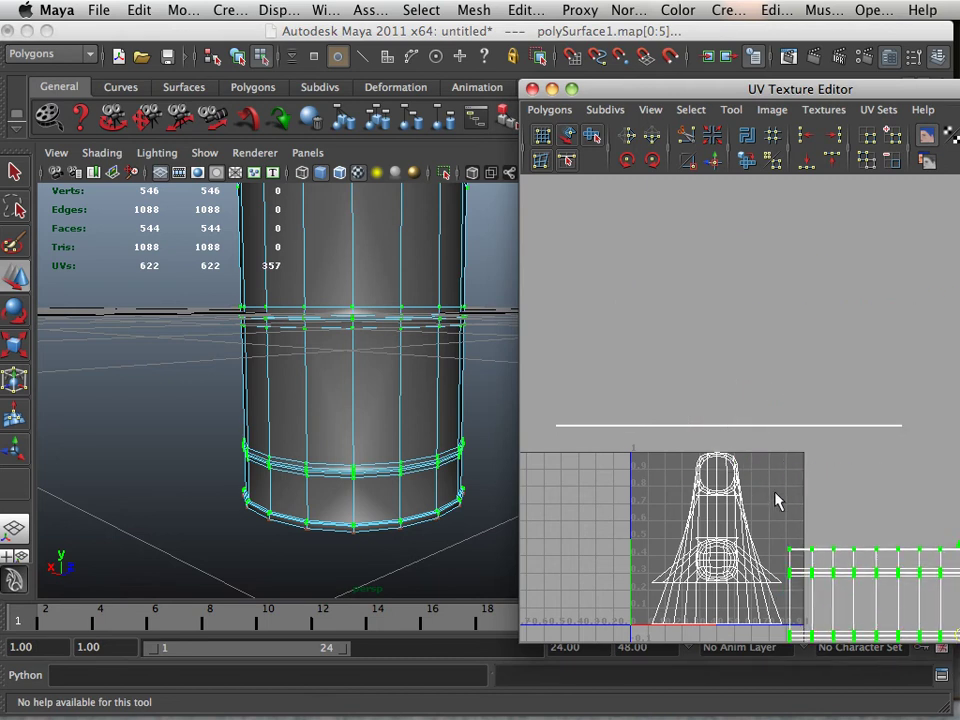
right_click_drag(775, 492, 519, 433, "alt")
middle_click_drag(714, 476, 538, 461, "alt")
left_click_drag(737, 533, 914, 440)
middle_click_drag(648, 441, 741, 431, "alt")
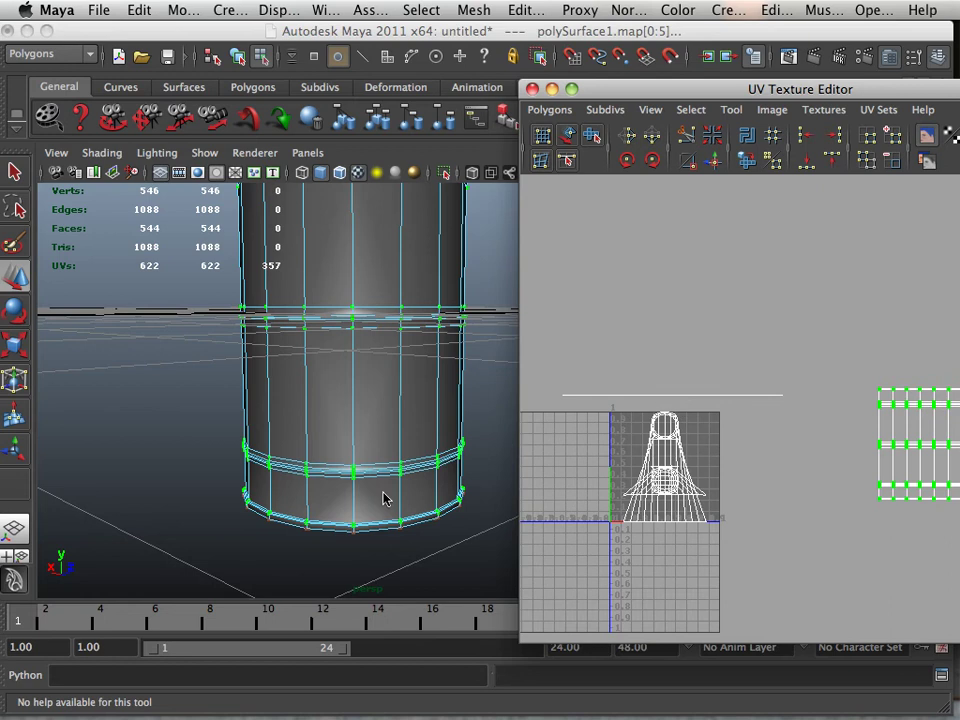
Select the faces of the UVs left around the texture square, including the overlapping cap UVs and the thin strip above them.
left_click_drag(383, 497, 342, 481, "alt")
right_click_drag(662, 498, 539, 391)
left_click_drag(534, 374, 707, 497)
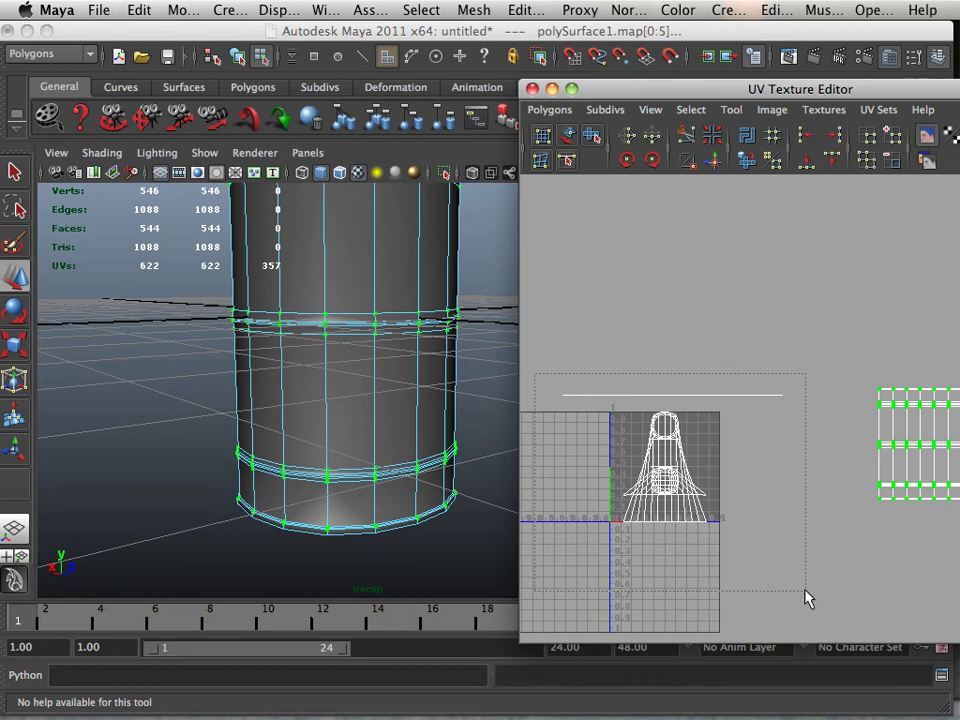
left_click_drag(808, 598, 805, 596)
left_click_drag(350, 440, 328, 334, "alt")
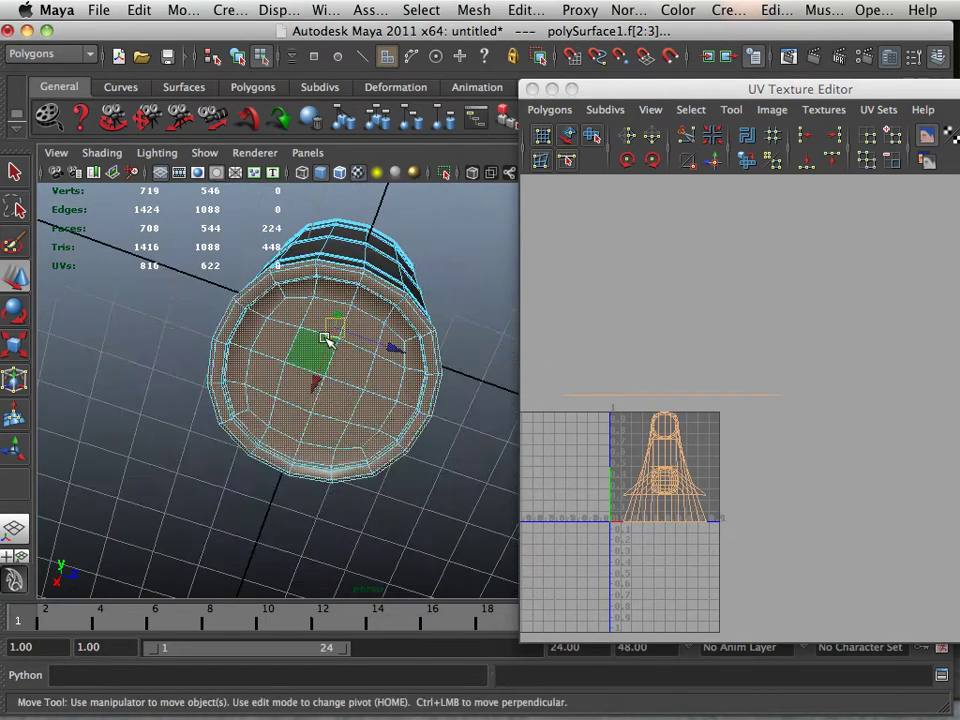
In the top view, apply a planar mapping to the selected cap and rim faces.
key("space")
key("space")
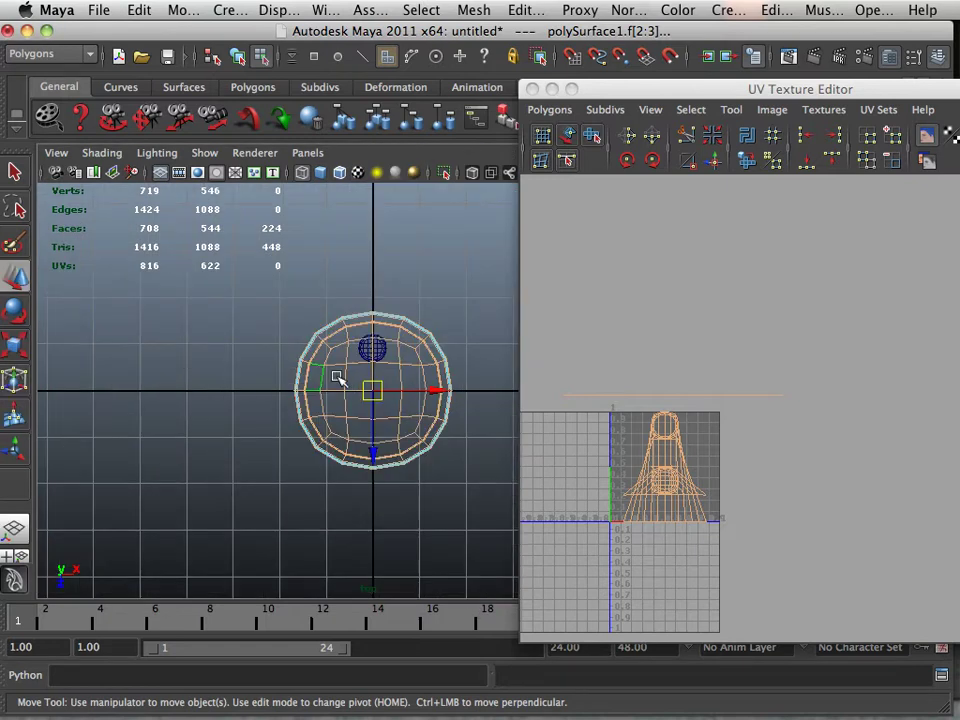
middle_click_drag(375, 384, 289, 414, "alt")
right_click_drag(289, 414, 369, 454, "alt")
middle_click_drag(284, 416, 386, 414, "alt")
right_click_drag(386, 414, 434, 412, "alt")
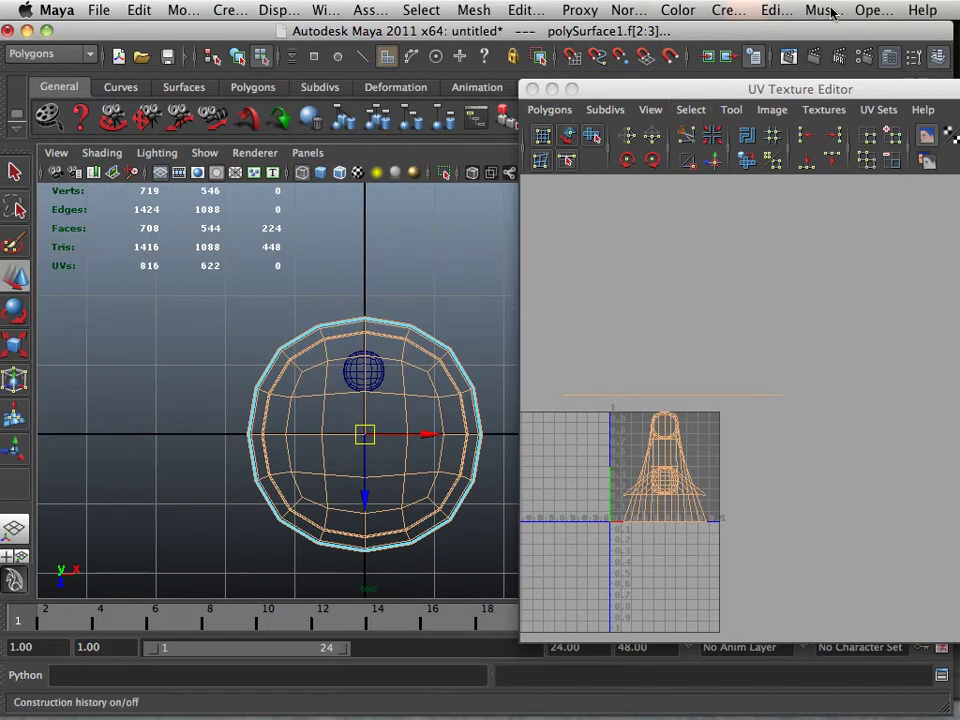
left_click(720, 11)
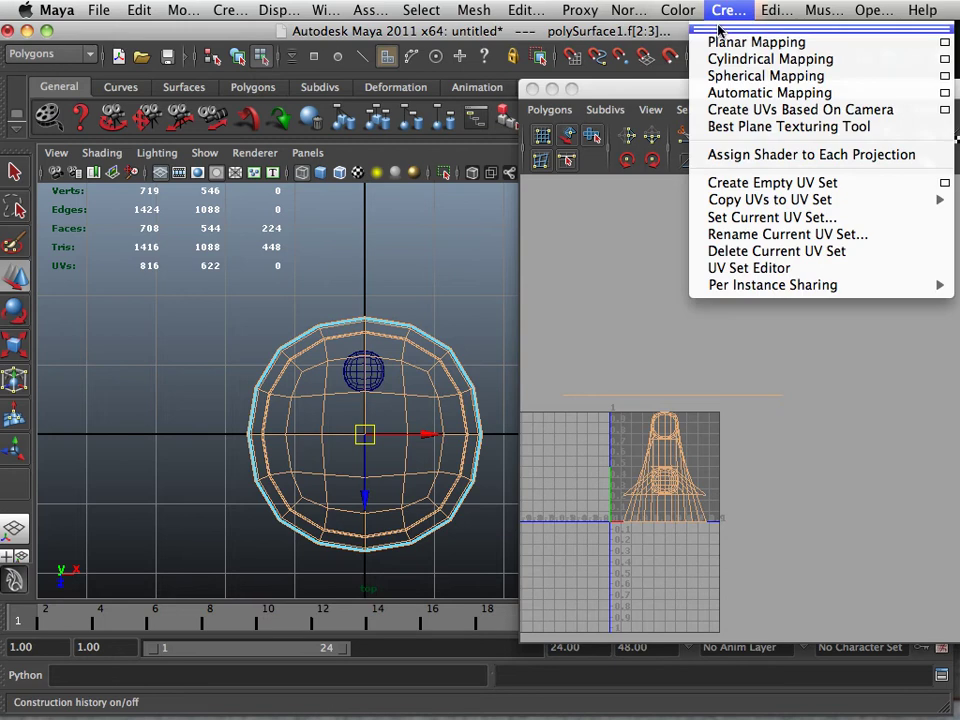
left_click(725, 40)
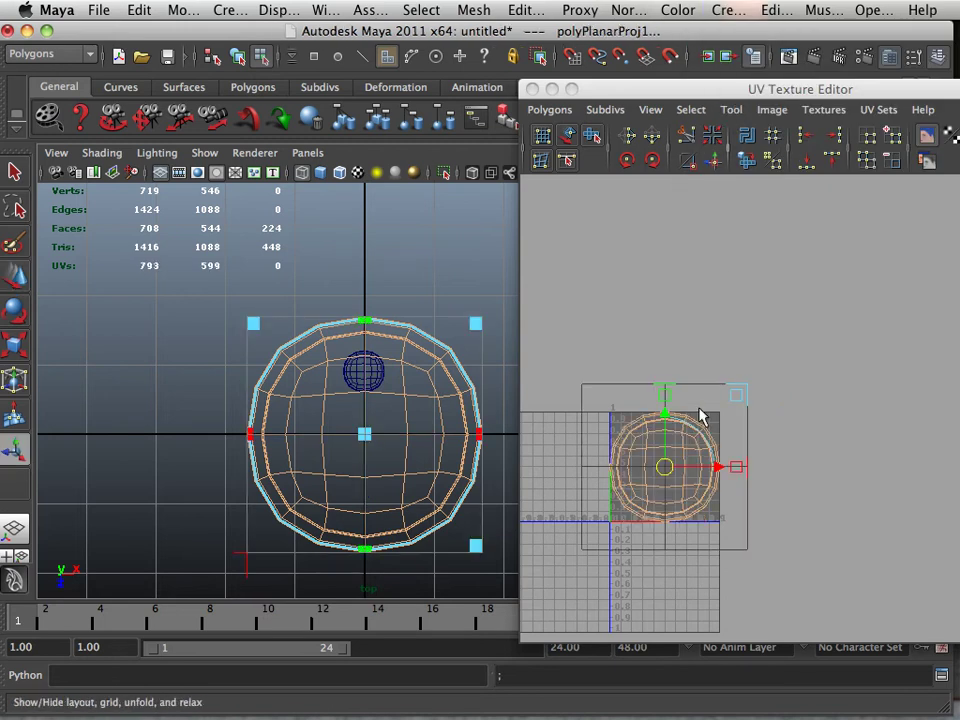
left_click(824, 368)
Select the whole UV shell of one barrel cap and move it out of the texture square, above the side shell.
mouse_move(673, 479)
right_mouse_down()
mouse_move(743, 477)
mouse_move(687, 471)
right_mouse_up()
left_click(687, 470)
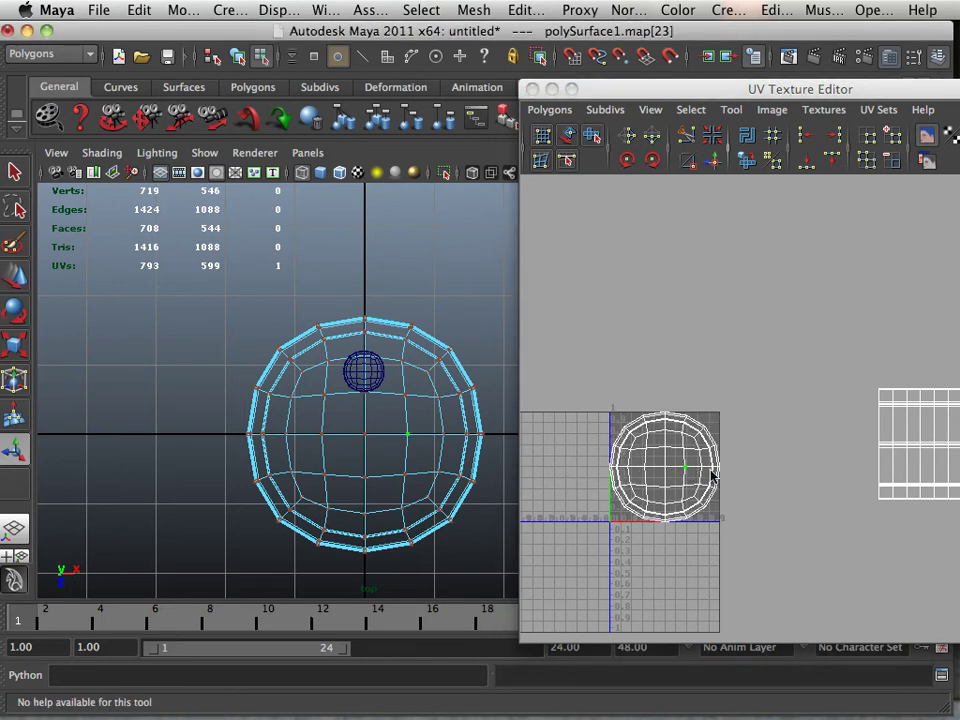
left_click(731, 476)
left_click(703, 467)
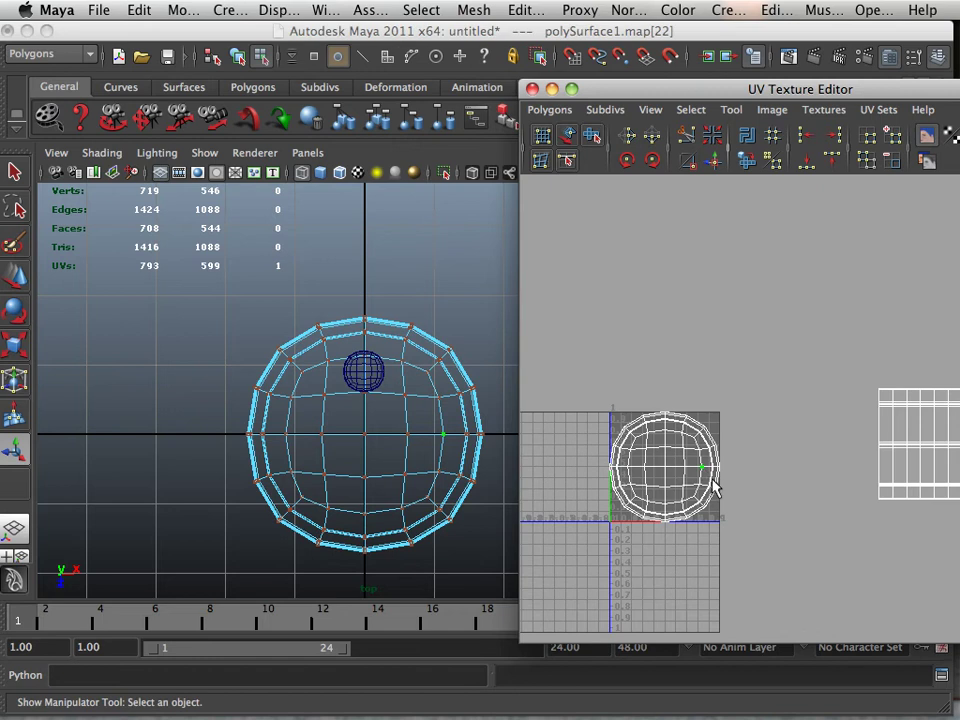
right_click_drag(710, 480, 782, 452, "ctrl")
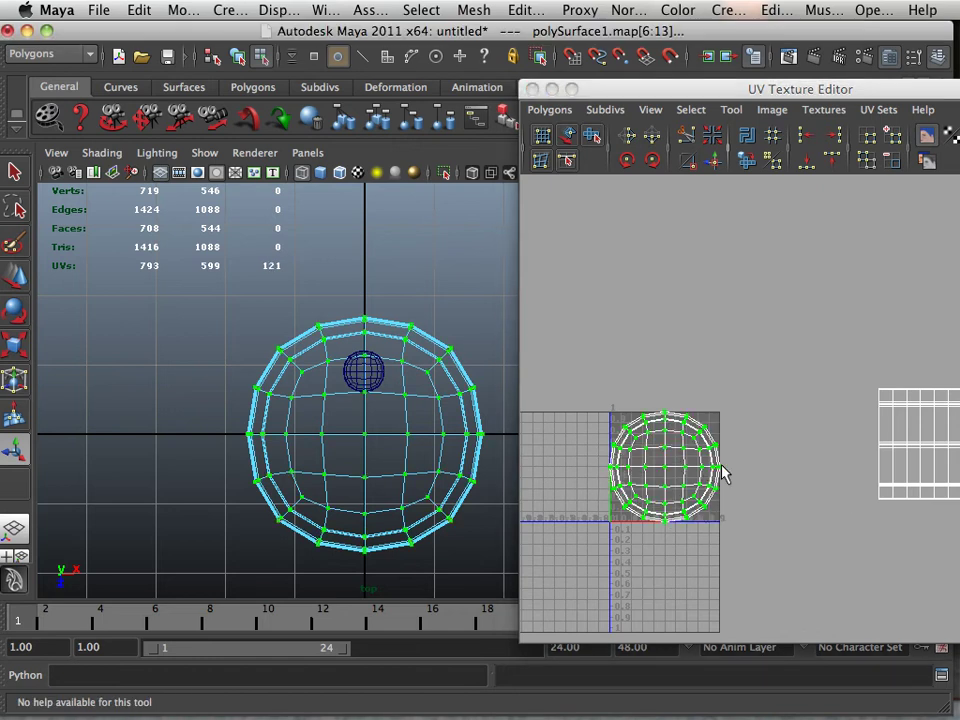
key("w")
left_click_drag(666, 467, 905, 300)
right_click_drag(797, 400, 722, 402, "alt")
middle_click_drag(722, 402, 614, 404, "alt")
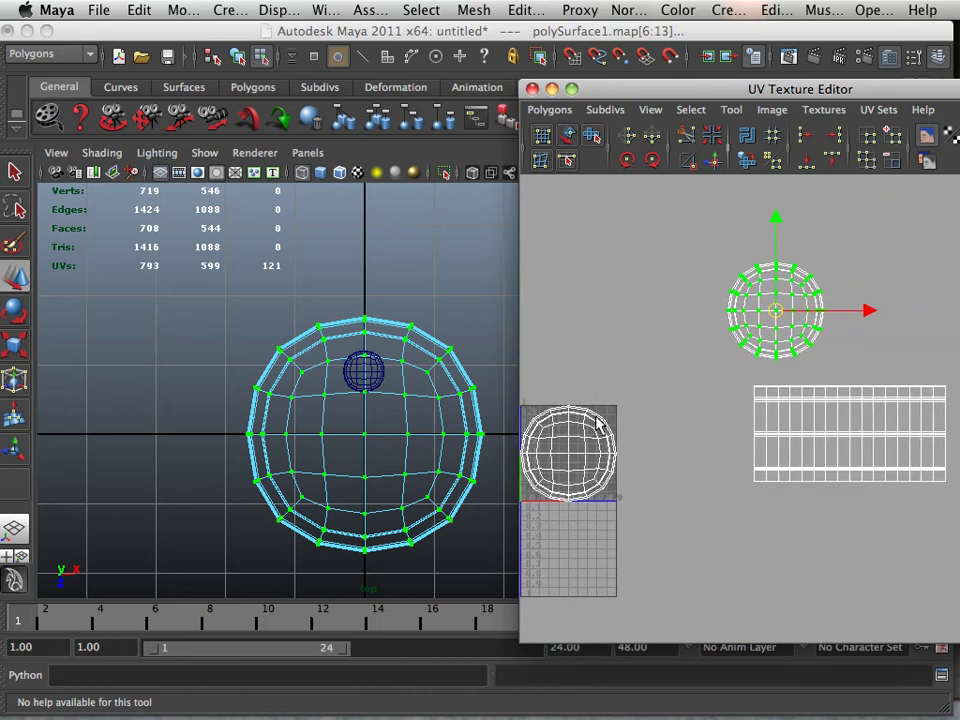
Select the other cap's whole UV shell and place it beside the first cap, above the side shell.
left_click(598, 424)
right_click_drag(598, 424, 665, 393, "ctrl")
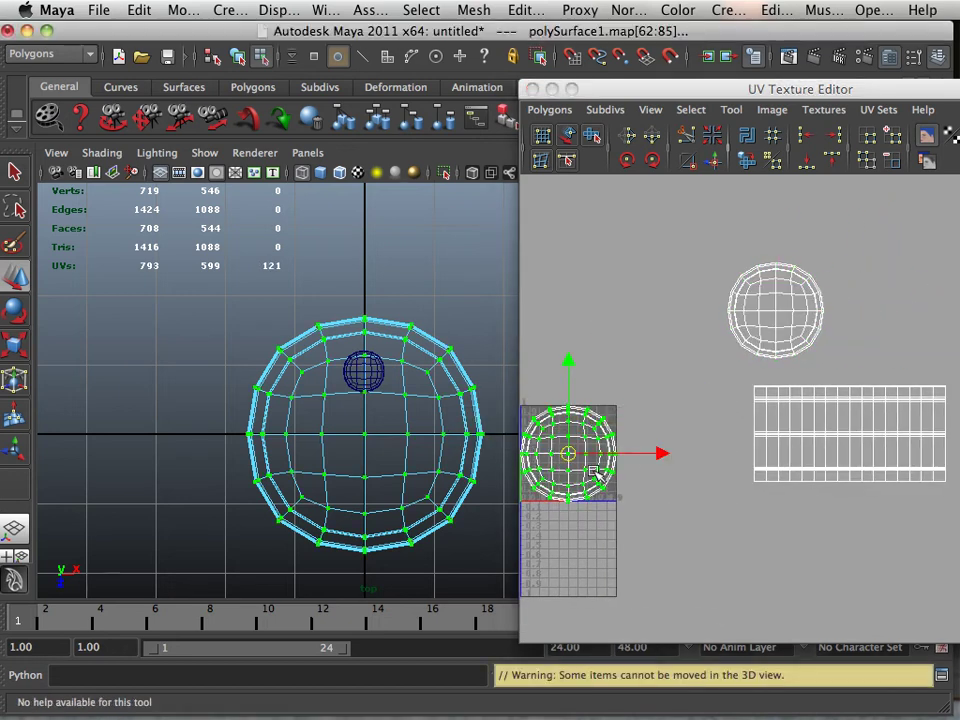
left_click_drag(575, 455, 881, 313)
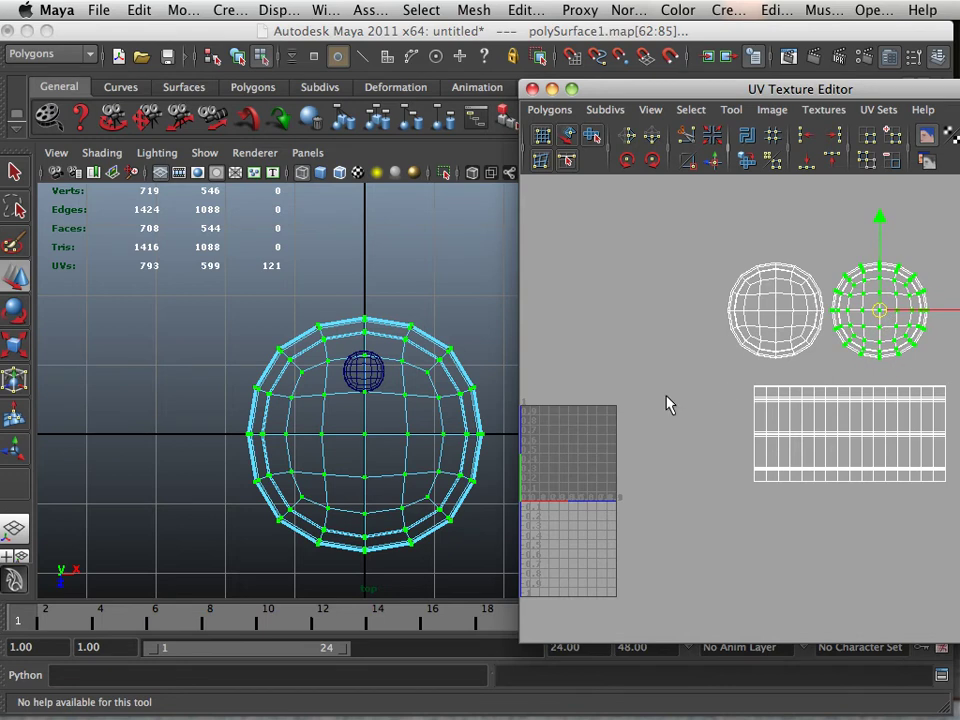
middle_click_drag(667, 403, 700, 390, "alt")
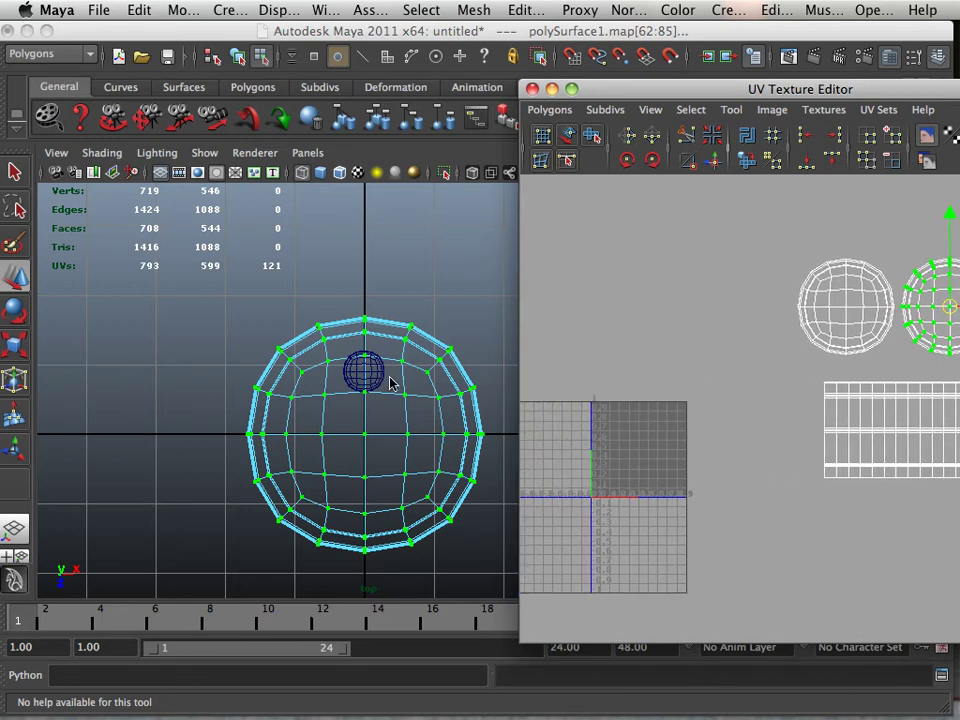
Select the small round cap mesh on the barrel's lid as an object and apply a planar mapping to it in the top view.
right_click_drag(390, 383, 467, 324)
scroll(375, 381, "up", 3)
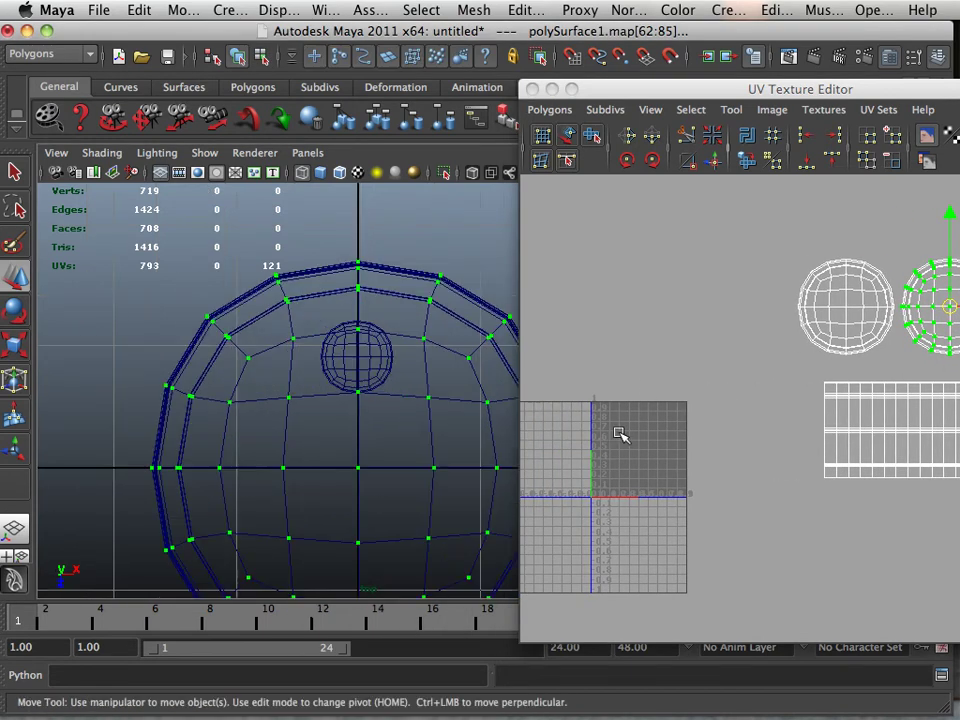
middle_click_drag(393, 372, 425, 417, "alt")
left_click_drag(431, 404, 387, 417)
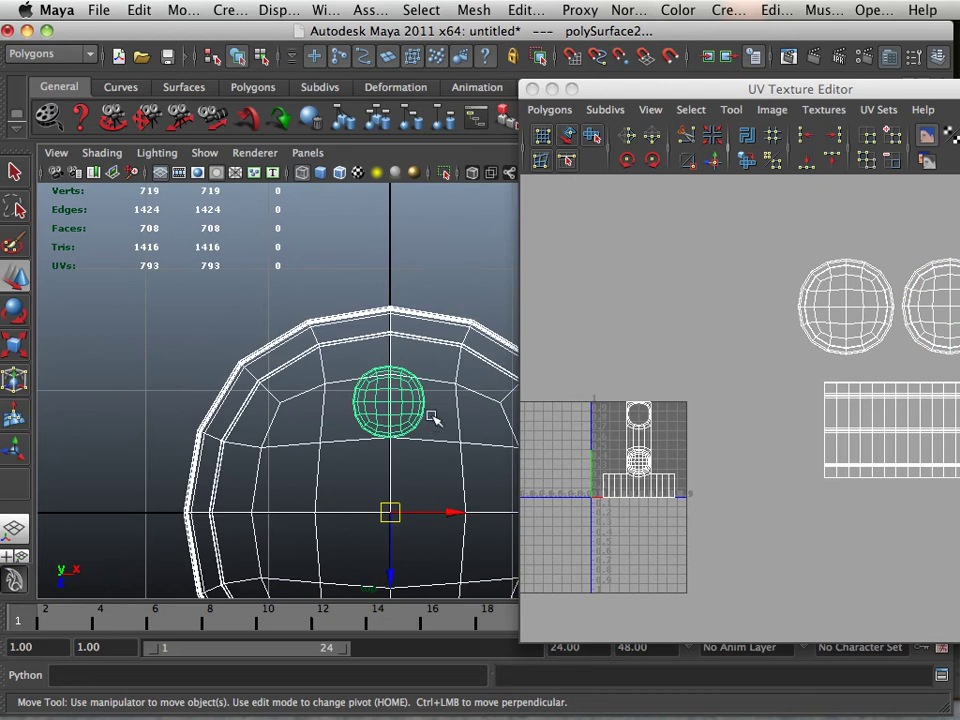
left_click(396, 430)
right_click_drag(420, 424, 513, 505, "alt")
right_click_drag(438, 463, 527, 492, "alt")
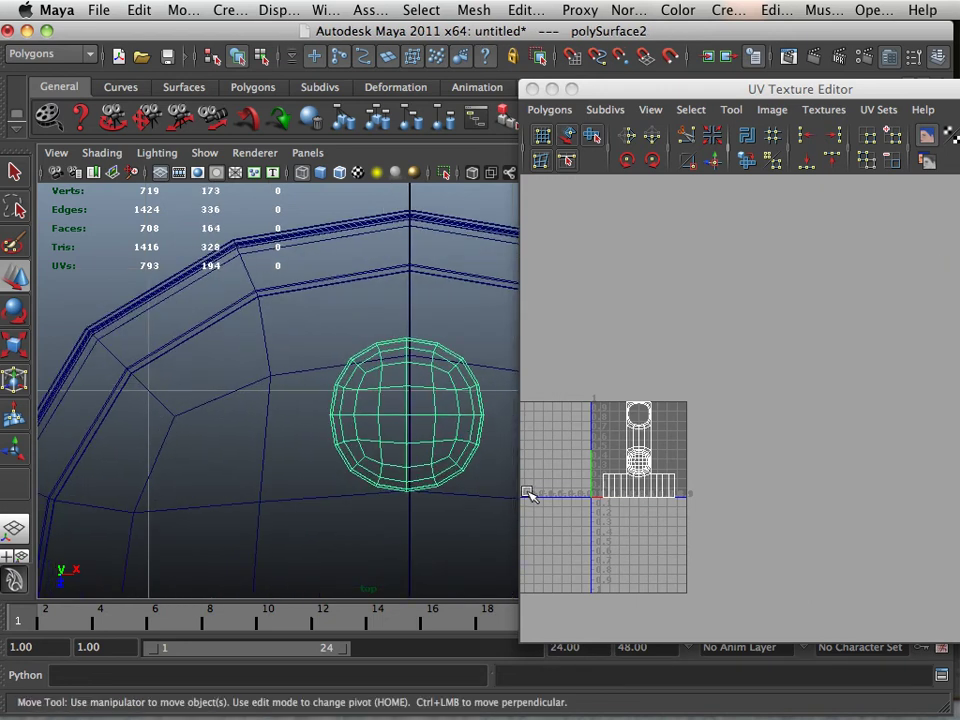
left_click(726, 8)
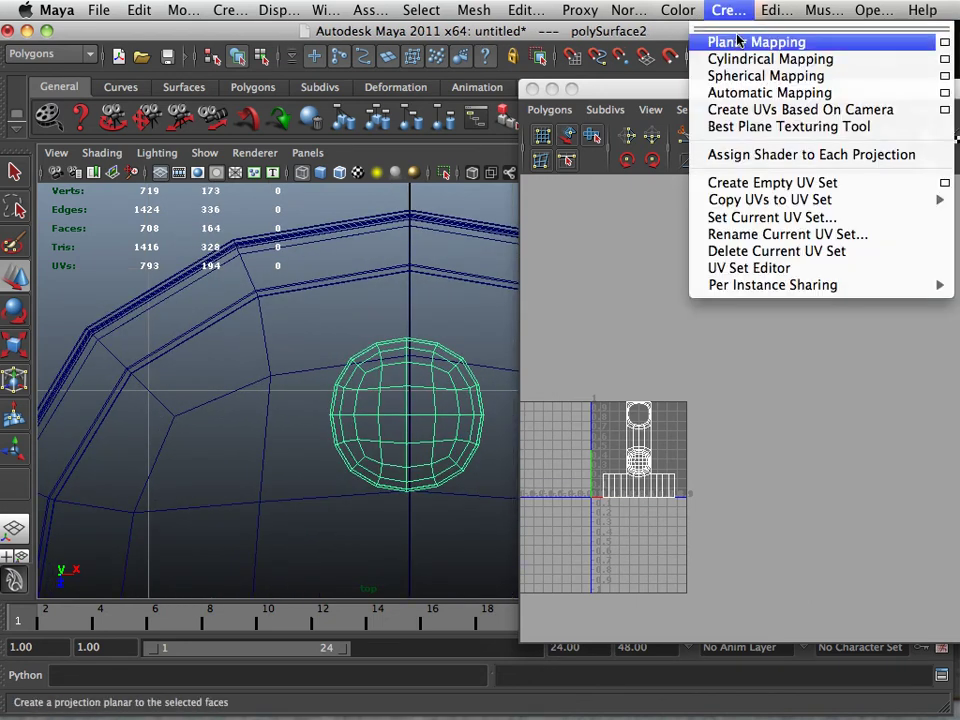
left_click(722, 39)
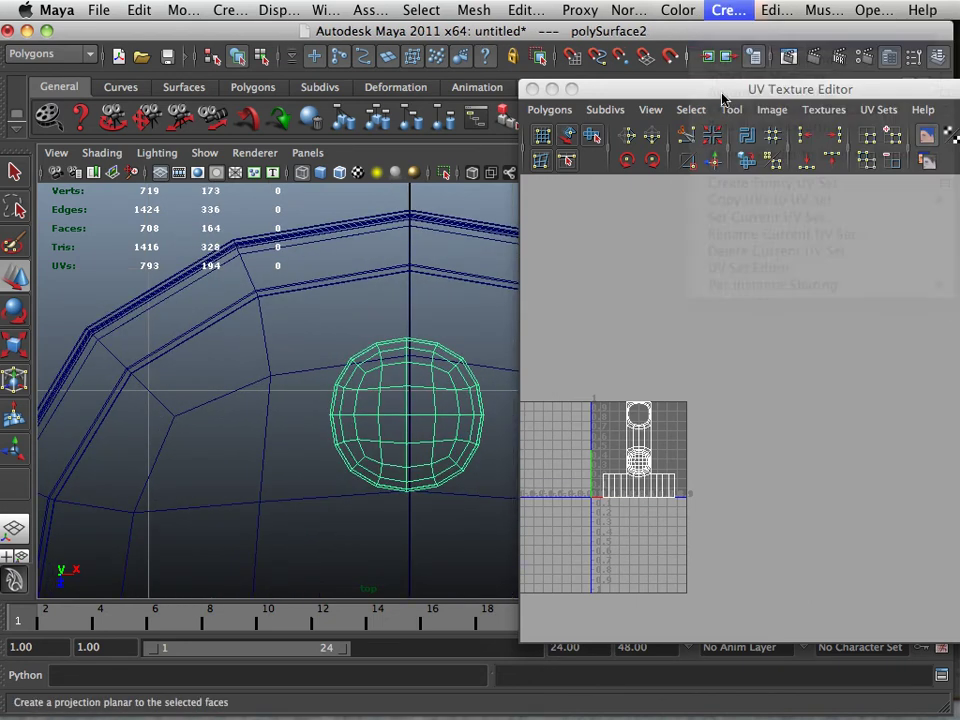
Move the small cap's UV shell out of the texture square, diagonally down to the free area beside it.
left_click(641, 453)
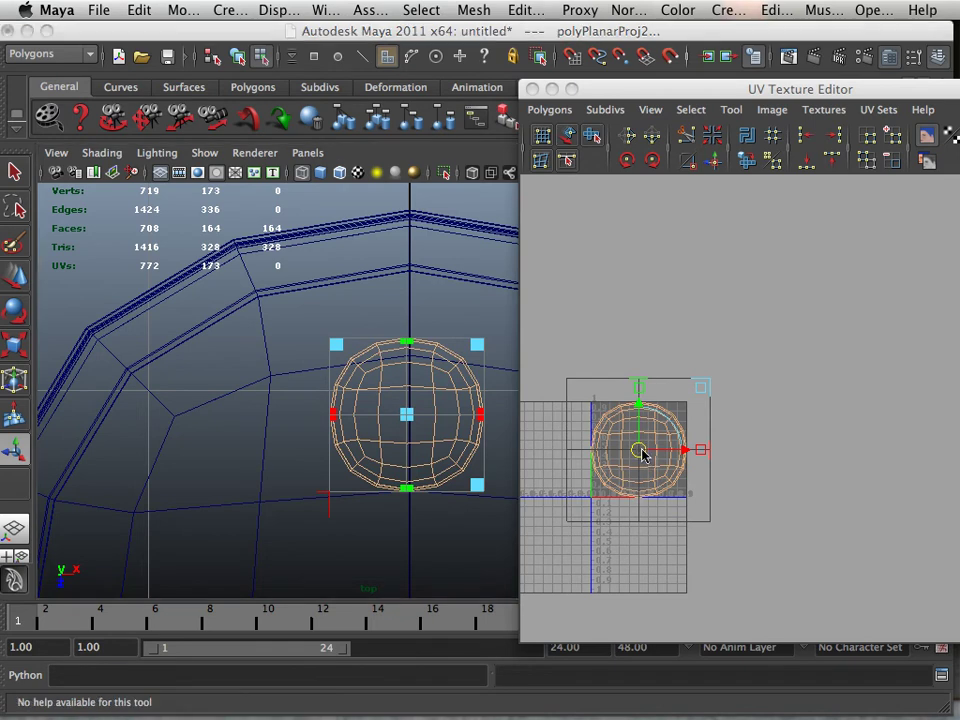
left_click_drag(639, 452, 868, 593)
left_click(783, 466)
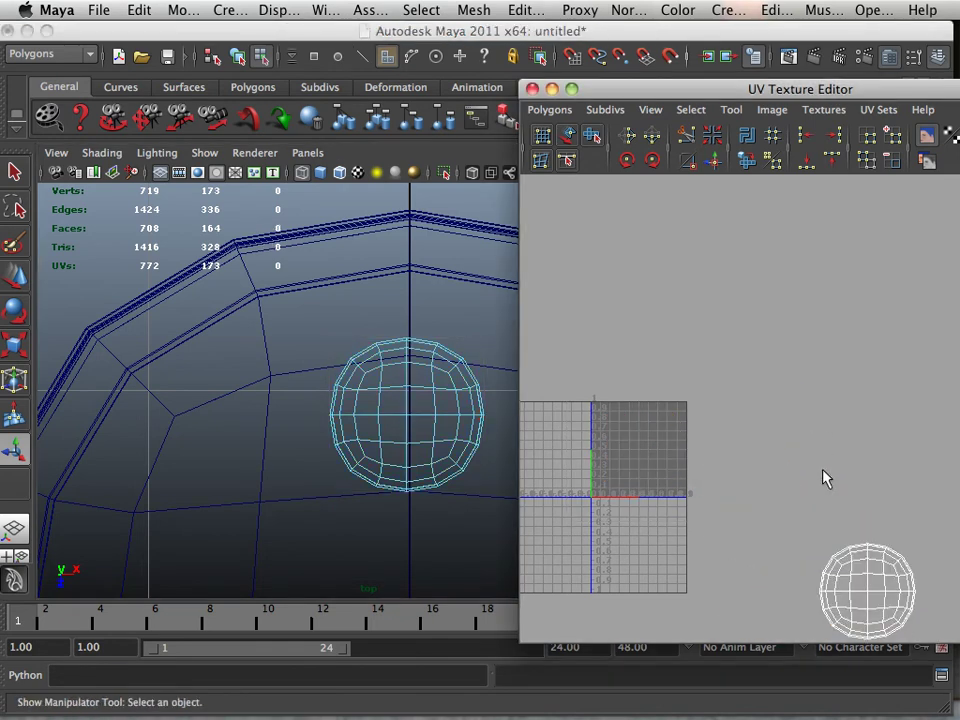
Select both barrel meshes as objects and examine all their UV shells together in the UV Texture Editor.
right_click_drag(822, 469, 566, 434, "alt")
right_click_drag(450, 400, 280, 368, "alt")
scroll(408, 388, "up", 2)
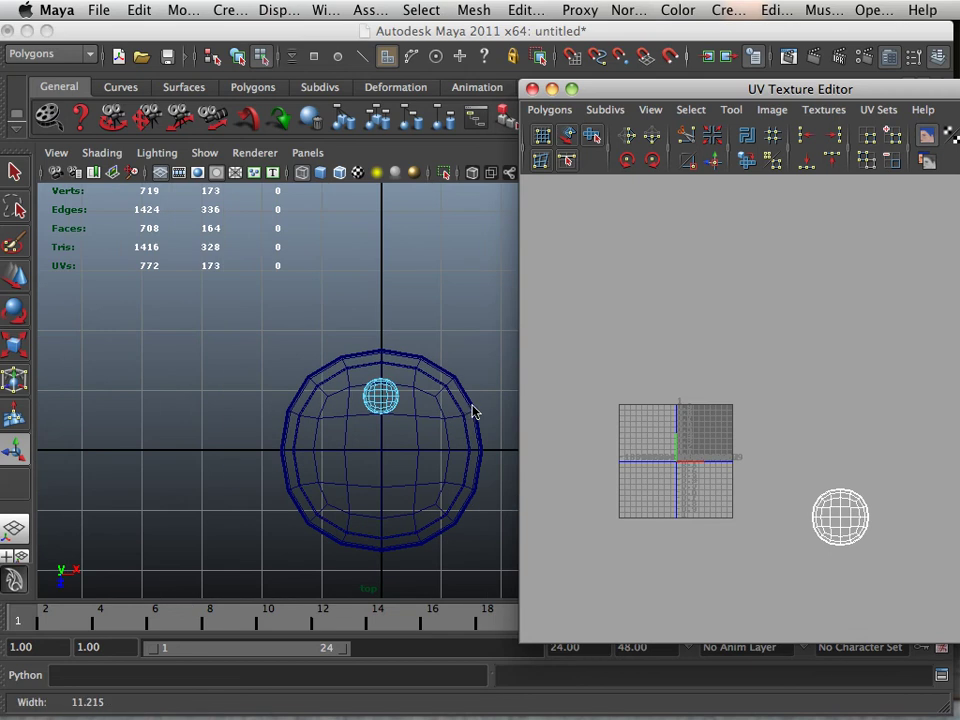
right_click_drag(420, 399, 476, 336)
left_click_drag(480, 316, 254, 563)
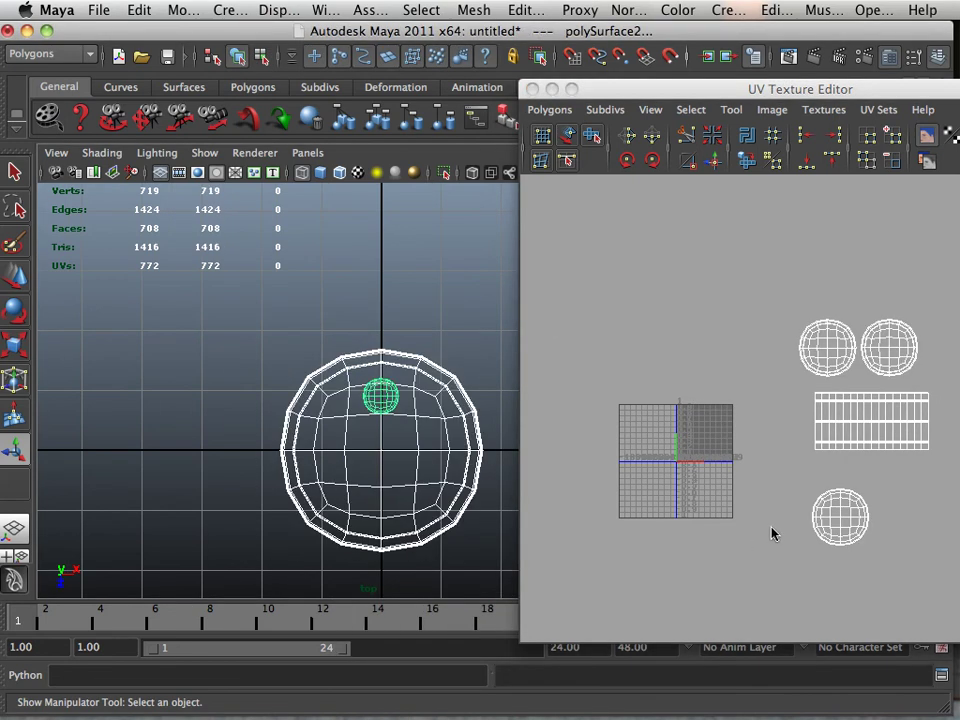
middle_click_drag(771, 534, 704, 516, "alt")
right_click_drag(733, 521, 801, 523, "alt")
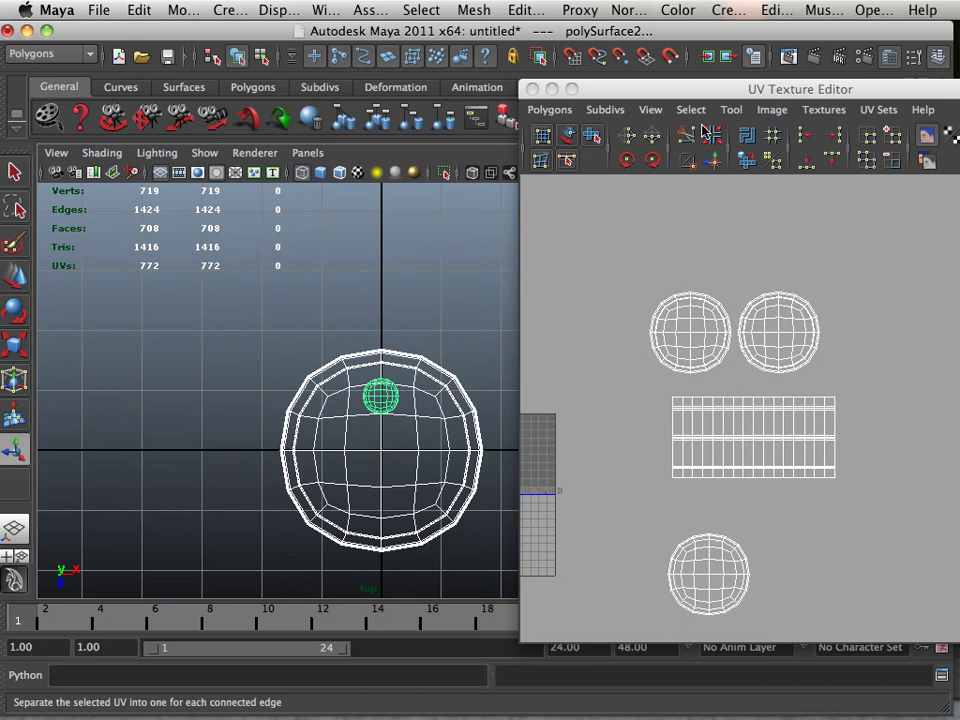
left_click_drag(698, 95, 342, 100)
right_click_drag(450, 339, 547, 357, "alt")
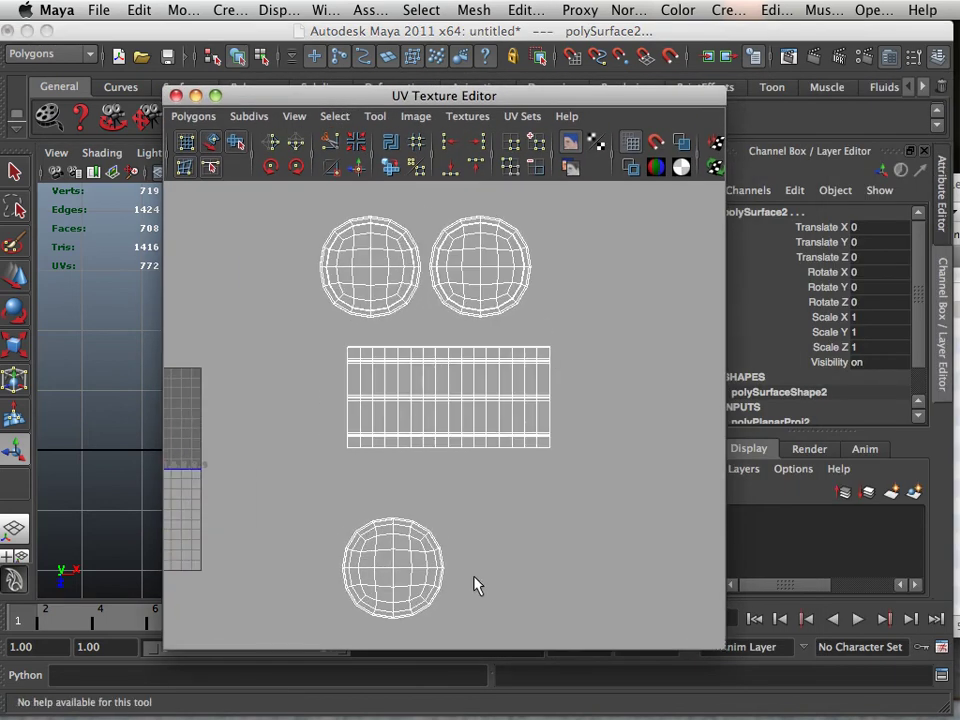
Switch to Finder and copy Uv_patern.tif from the unit 2 IP folder on the Desktop.
mouse_move(131, 711)
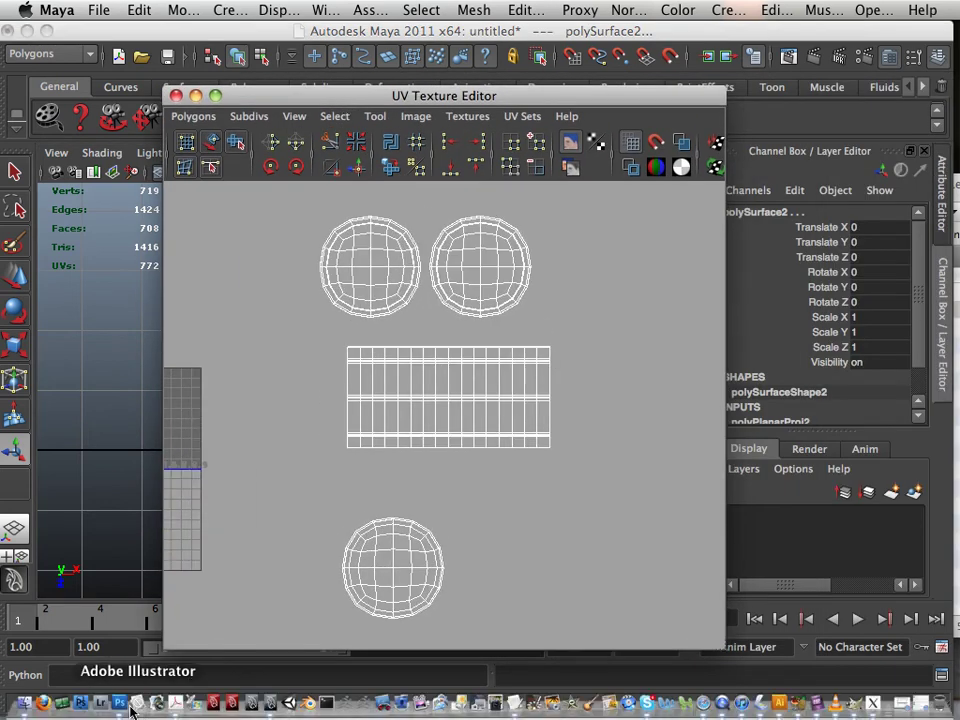
left_click(20, 706)
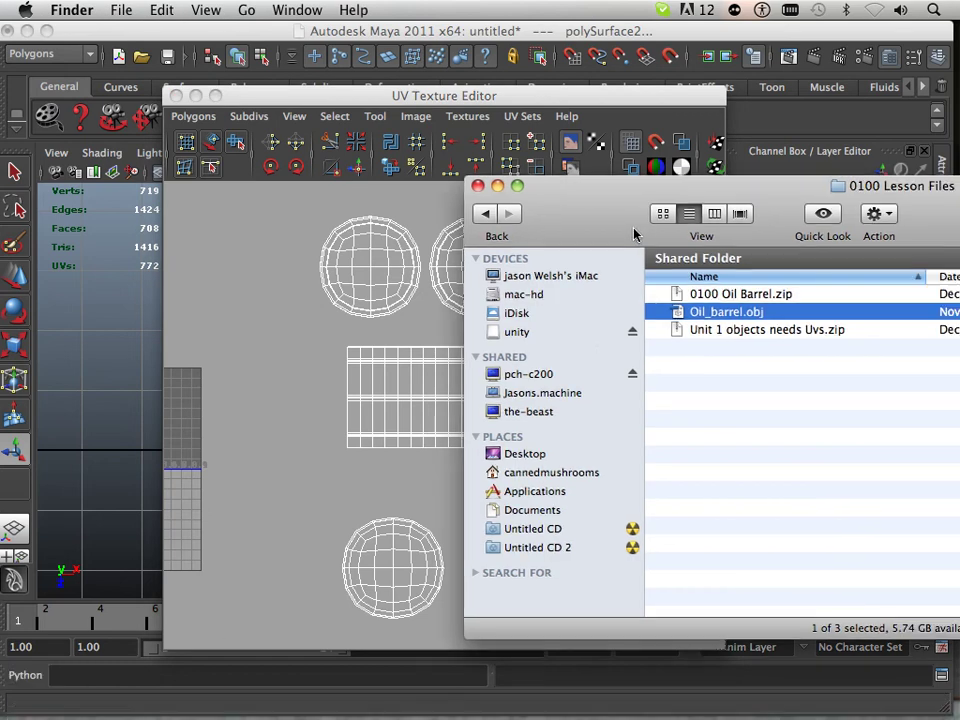
left_click_drag(633, 233, 314, 191)
left_click(210, 332)
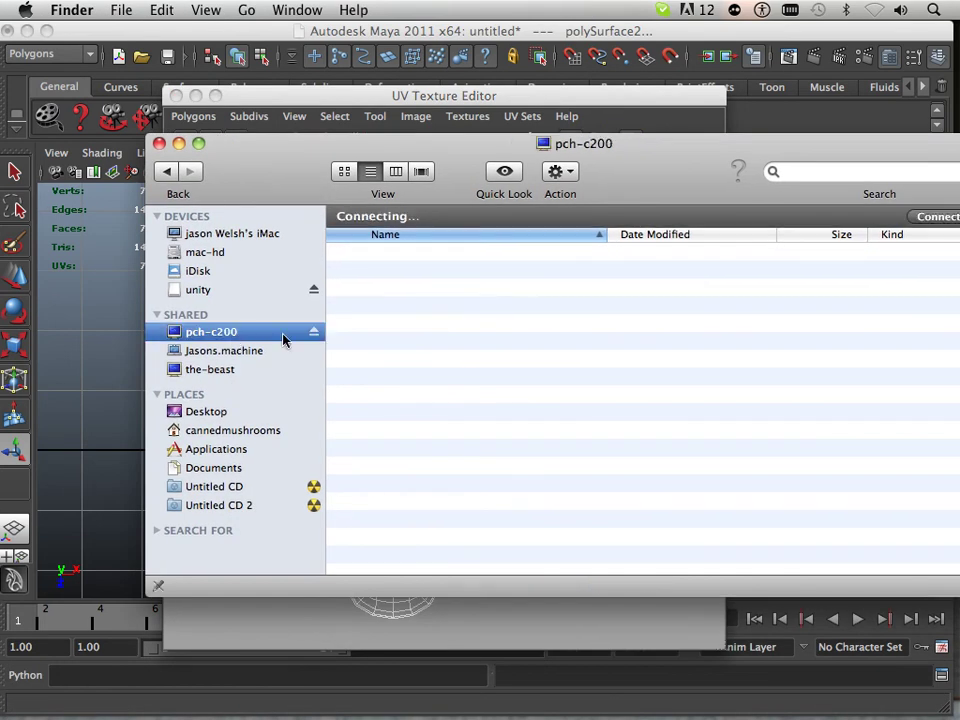
left_click(210, 413)
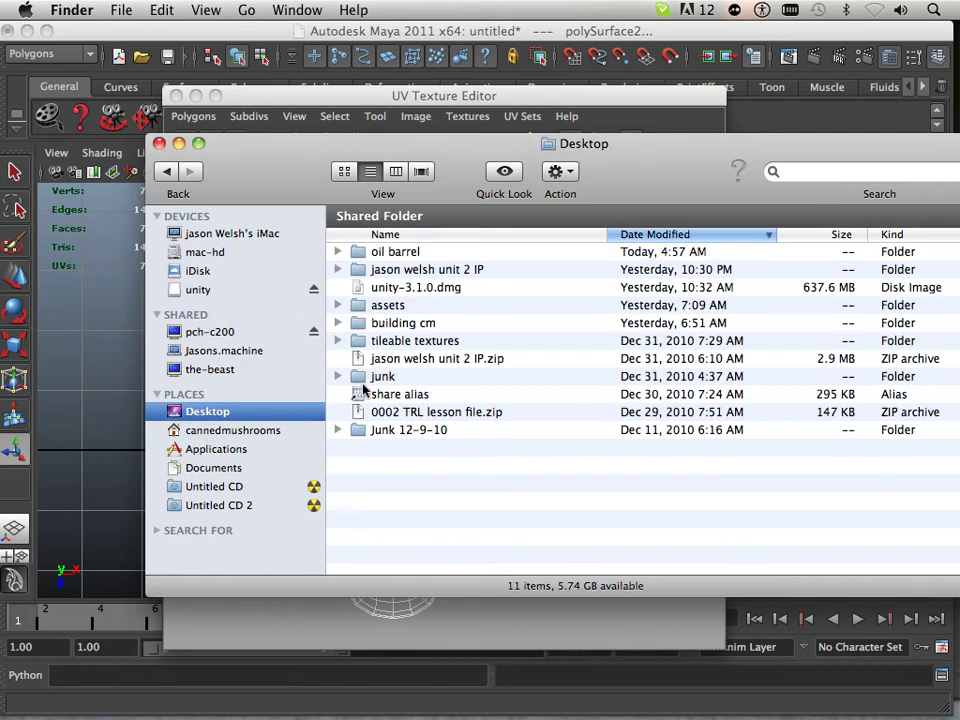
double_click(390, 270)
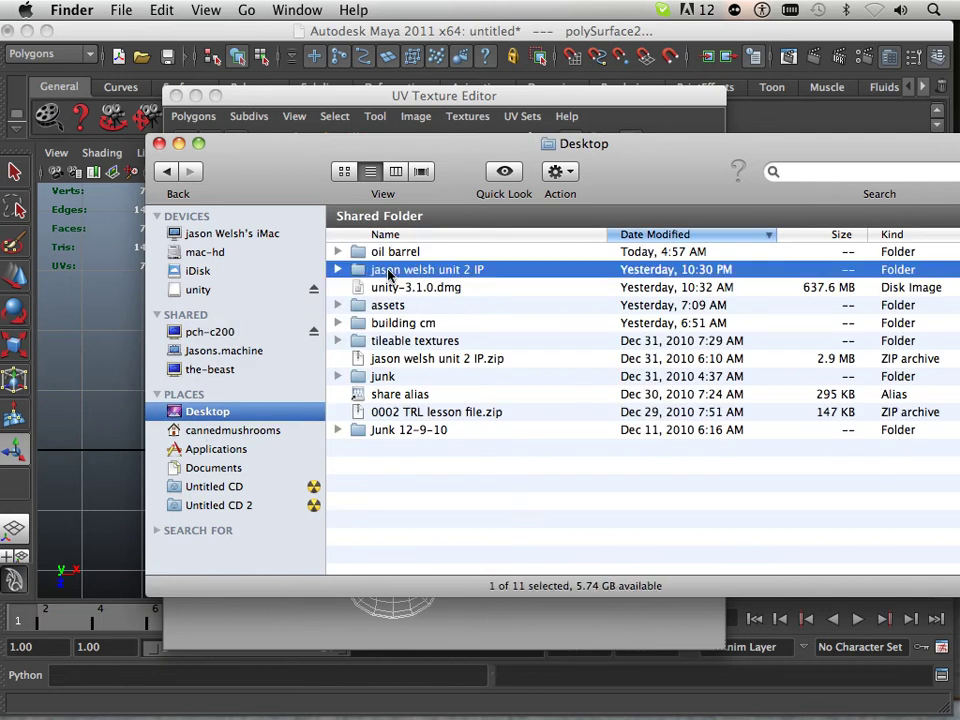
scroll(405, 320, "down", 5)
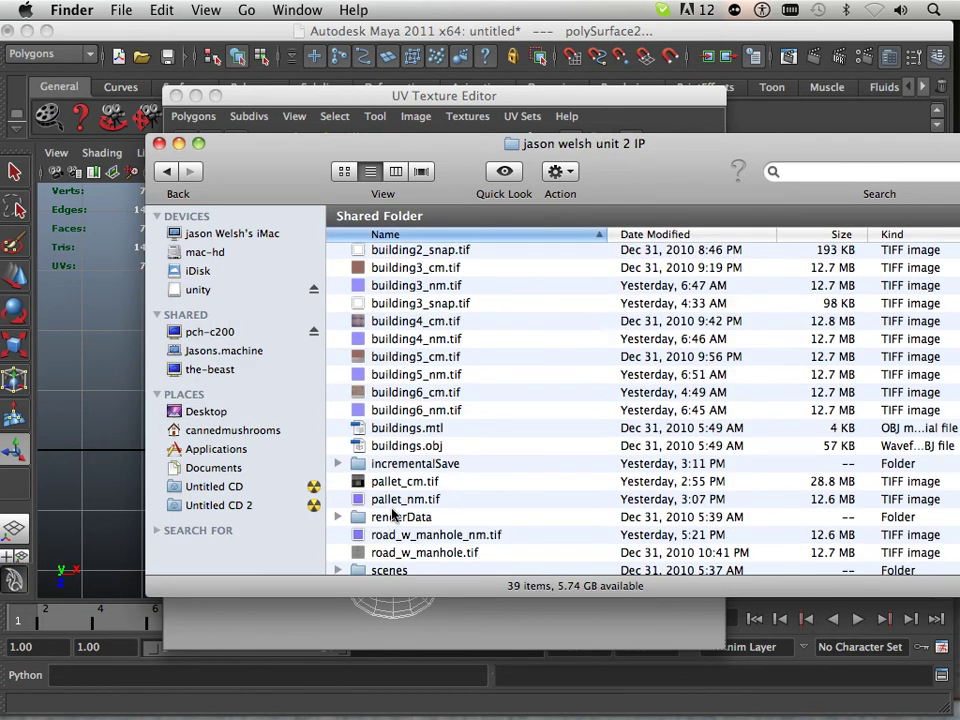
scroll(392, 514, "down", 5)
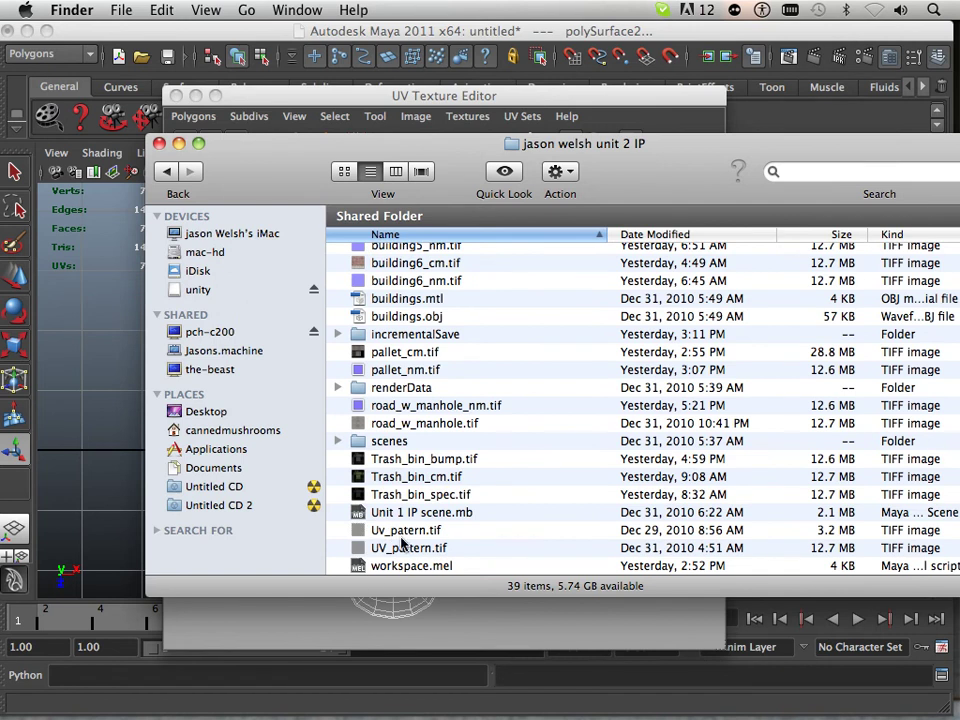
left_click(411, 536)
right_click(413, 538)
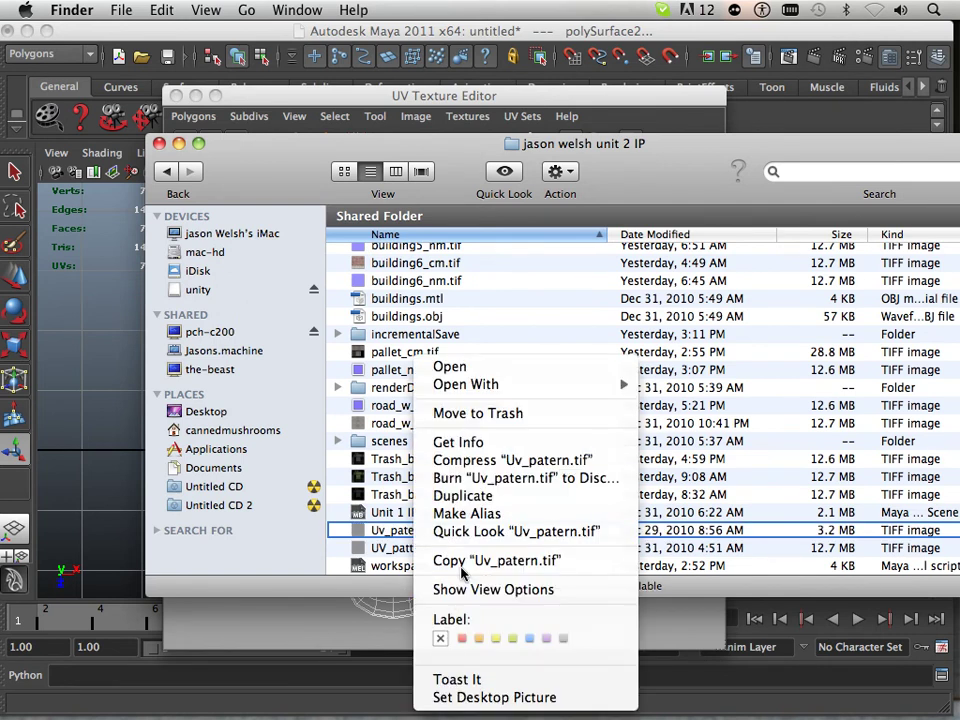
left_click(445, 560)
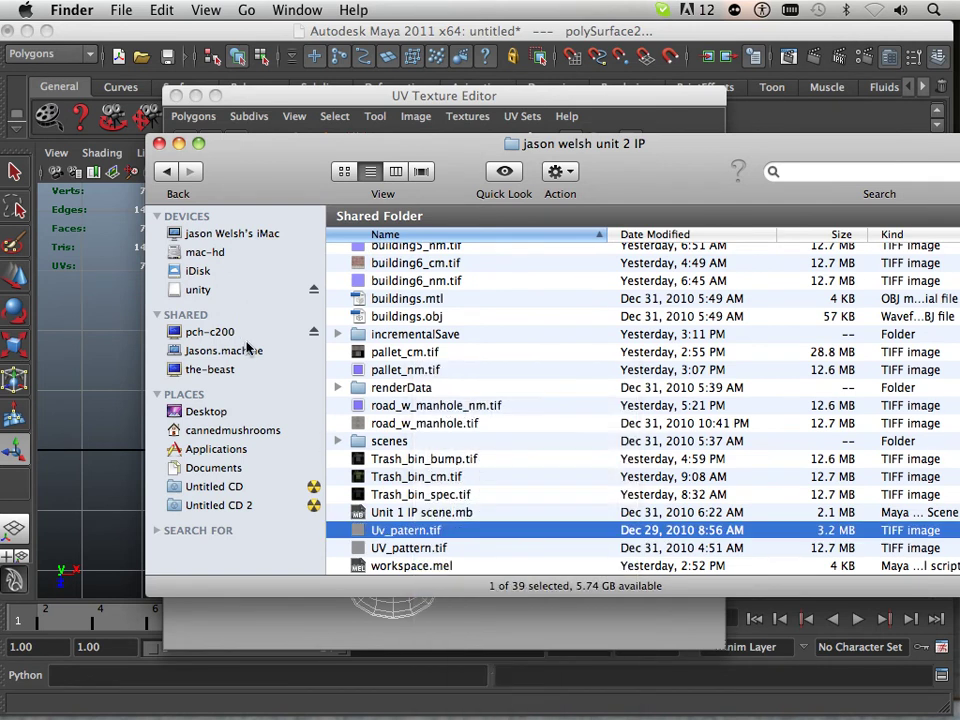
Paste the copied UV pattern image into the oil barrel folder on the Desktop.
left_click(226, 414)
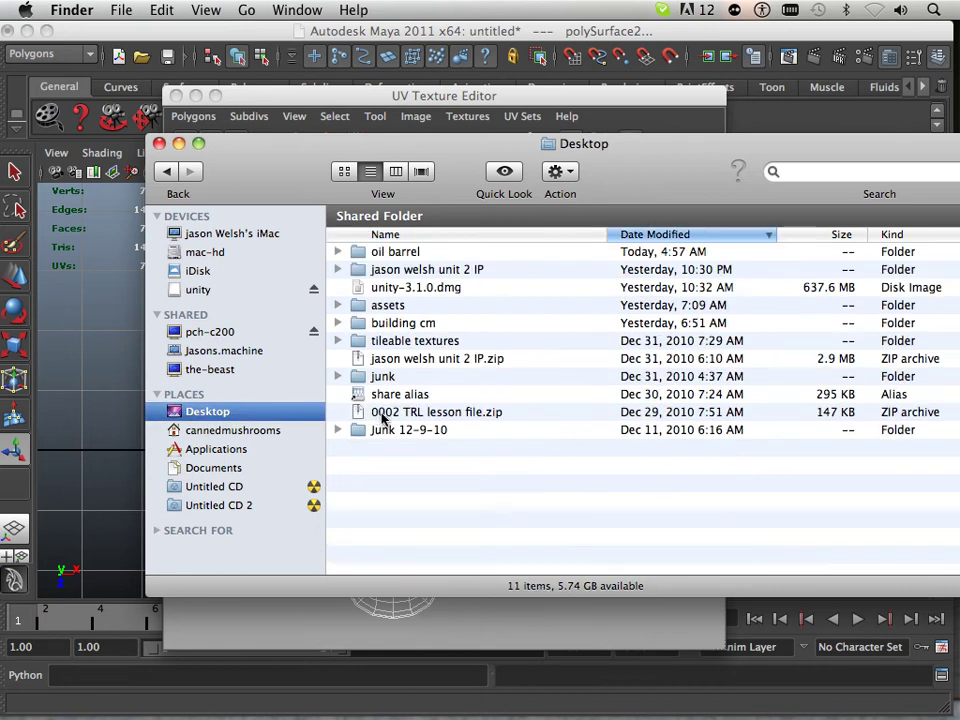
double_click(397, 253)
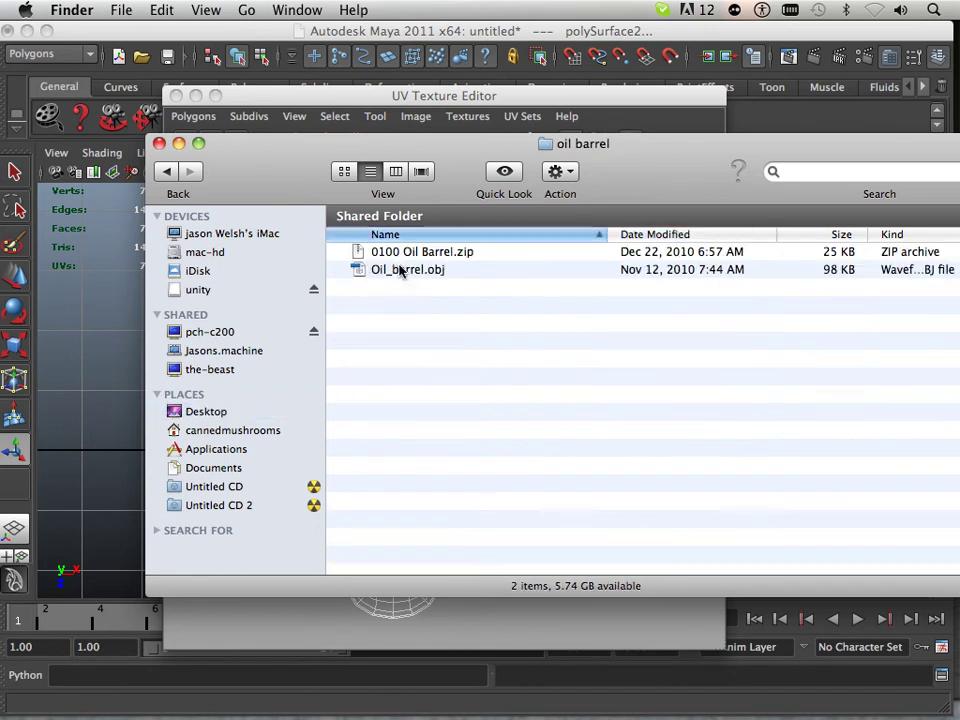
right_click(403, 396)
left_click(452, 458)
Return to Maya, close the UV Texture Editor and set the project to the oil barrel folder on the Desktop.
left_click(88, 347)
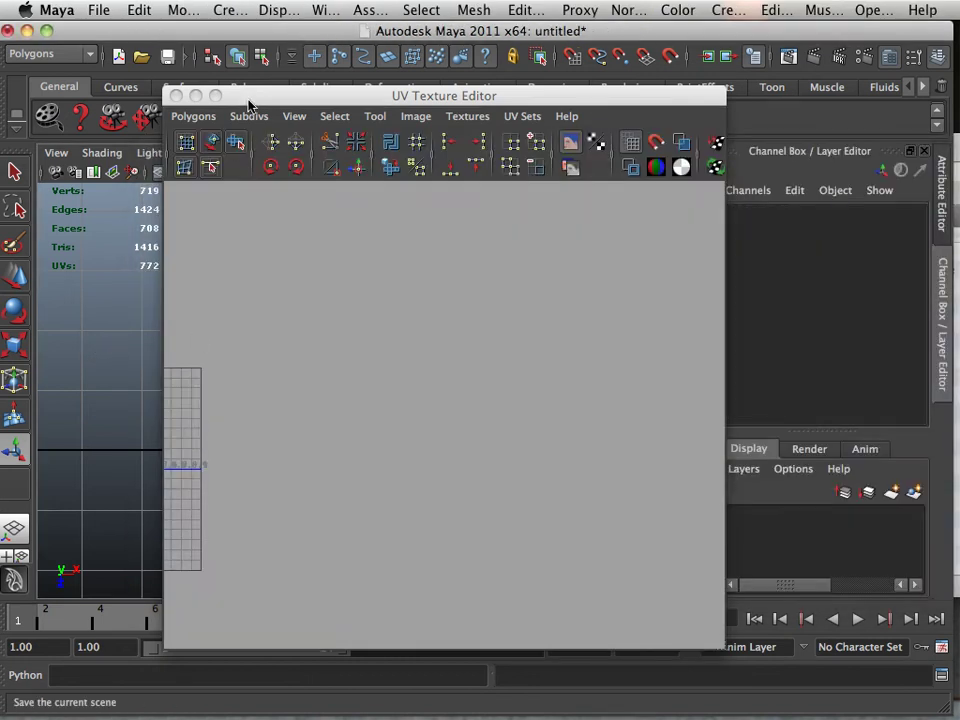
left_click(175, 95)
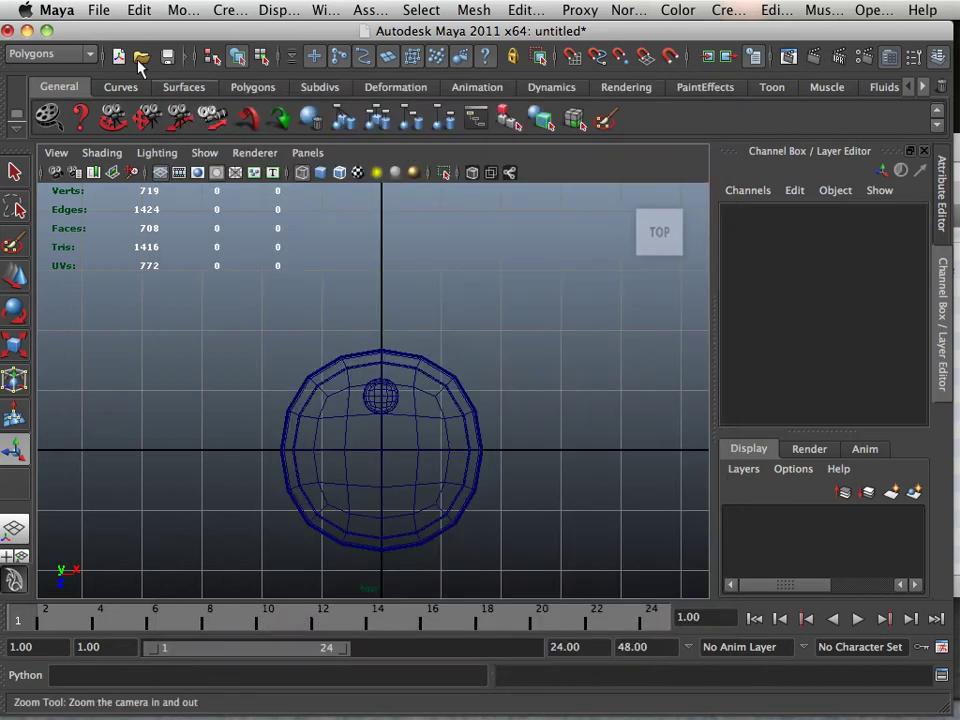
left_click(98, 10)
mouse_move(300, 397)
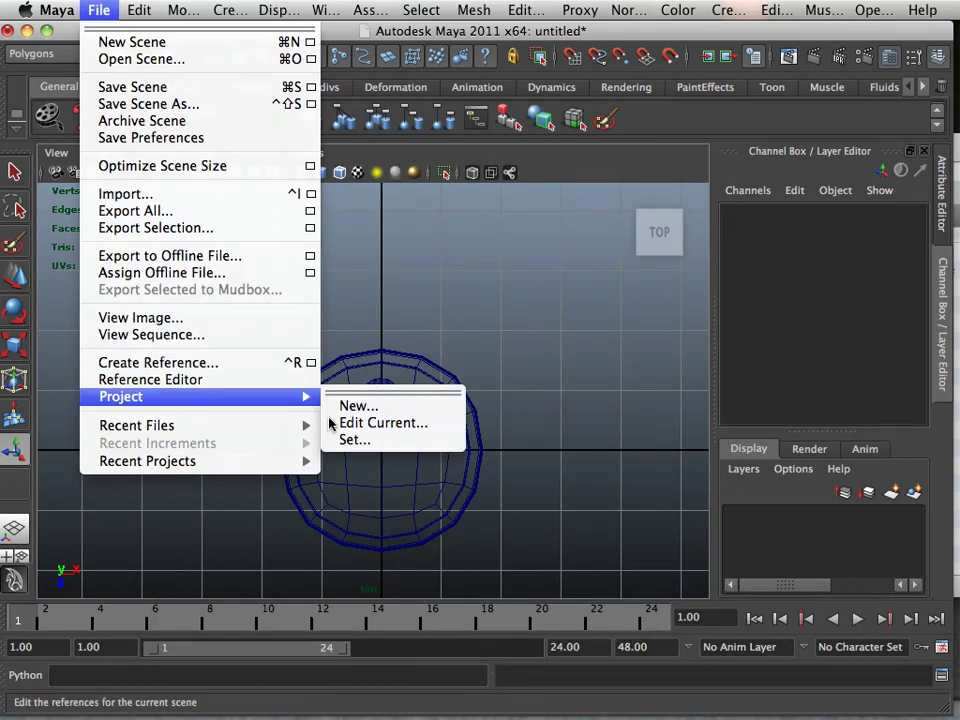
left_click(352, 440)
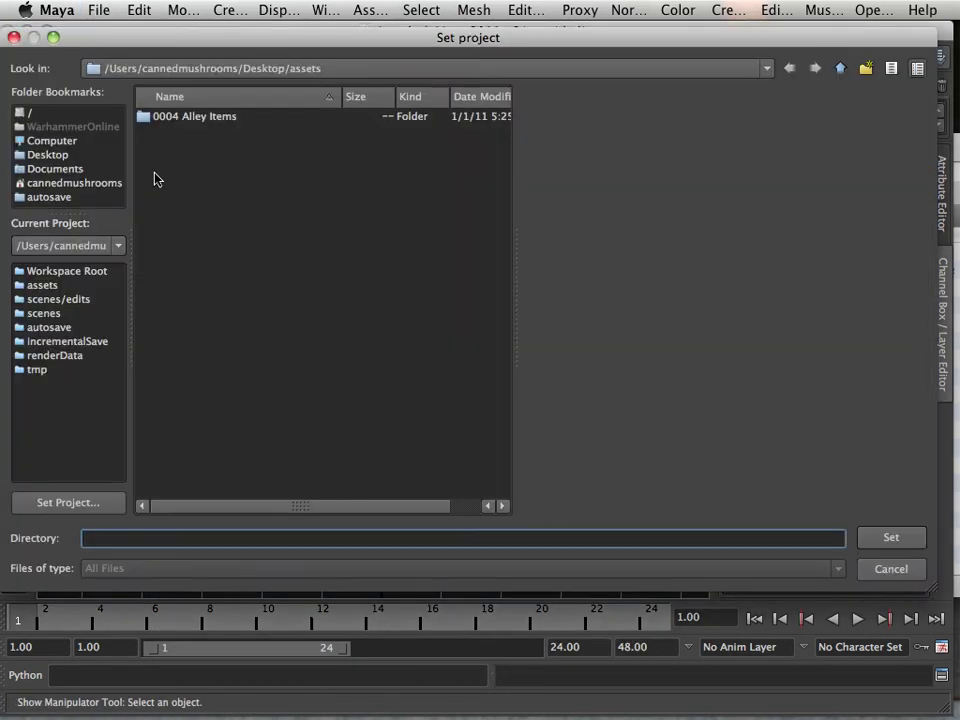
left_click(44, 154)
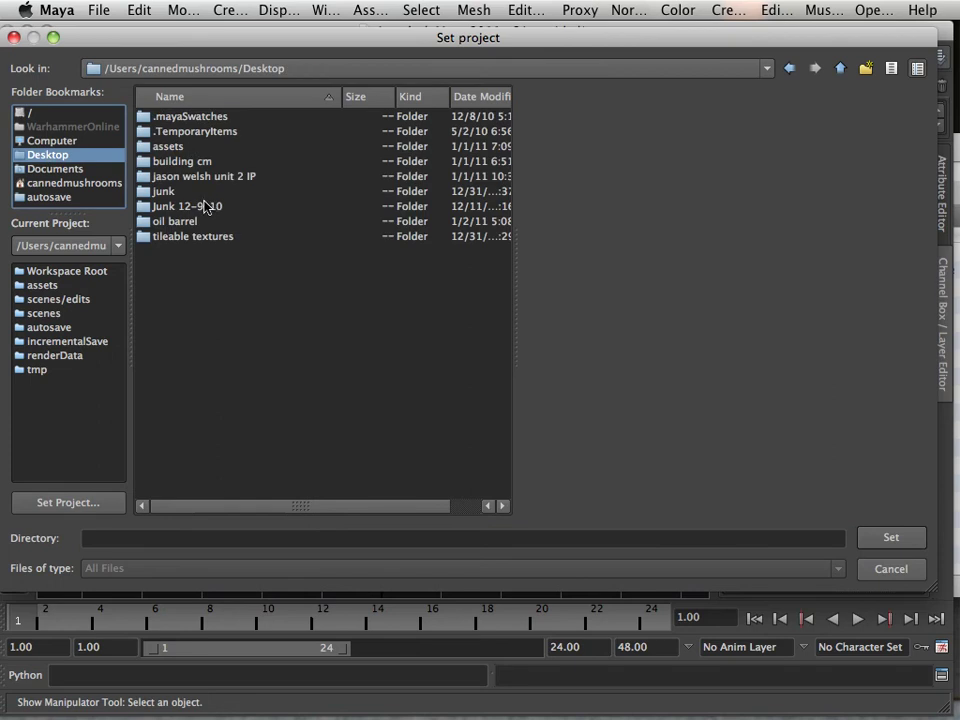
double_click(180, 221)
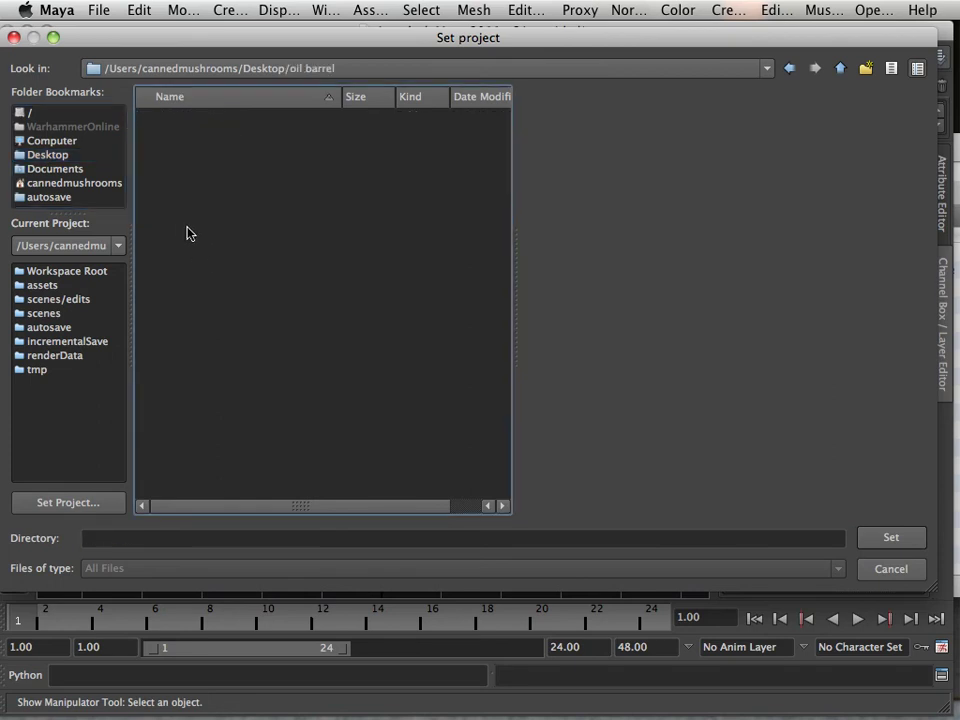
left_click(879, 539)
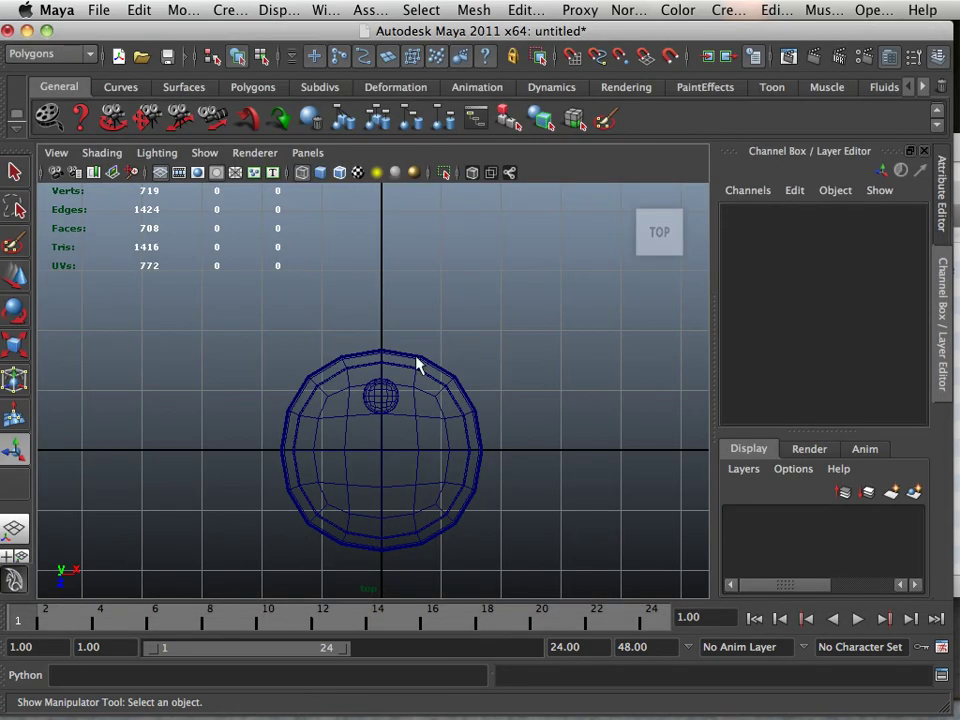
Save the scene as "oil barrel" in Maya Binary format in the oil barrel project folder.
left_click(99, 10)
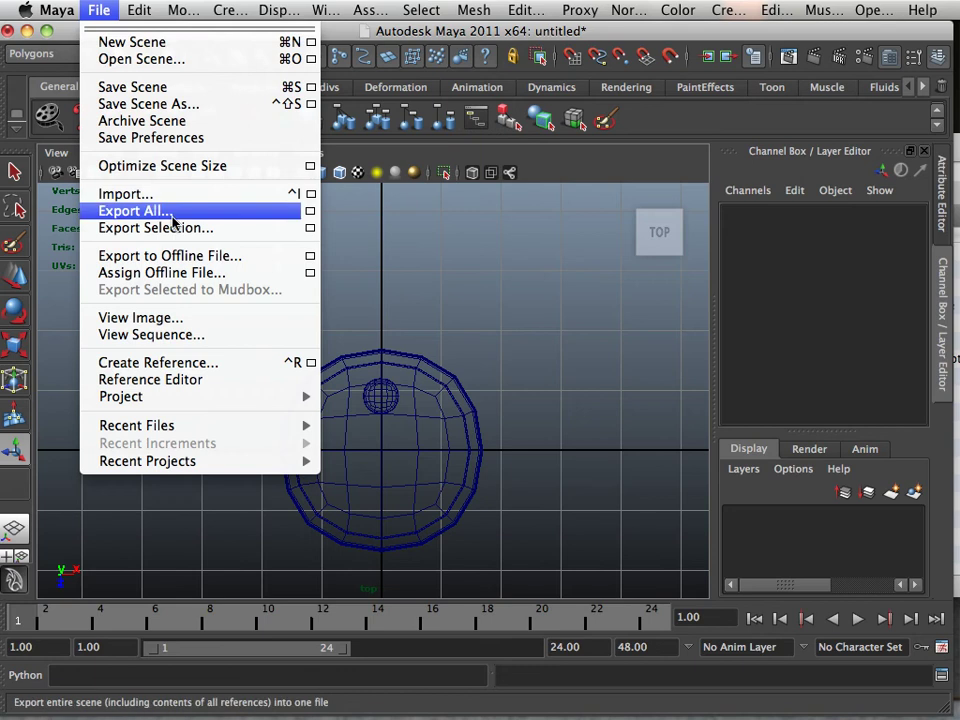
left_click(161, 104)
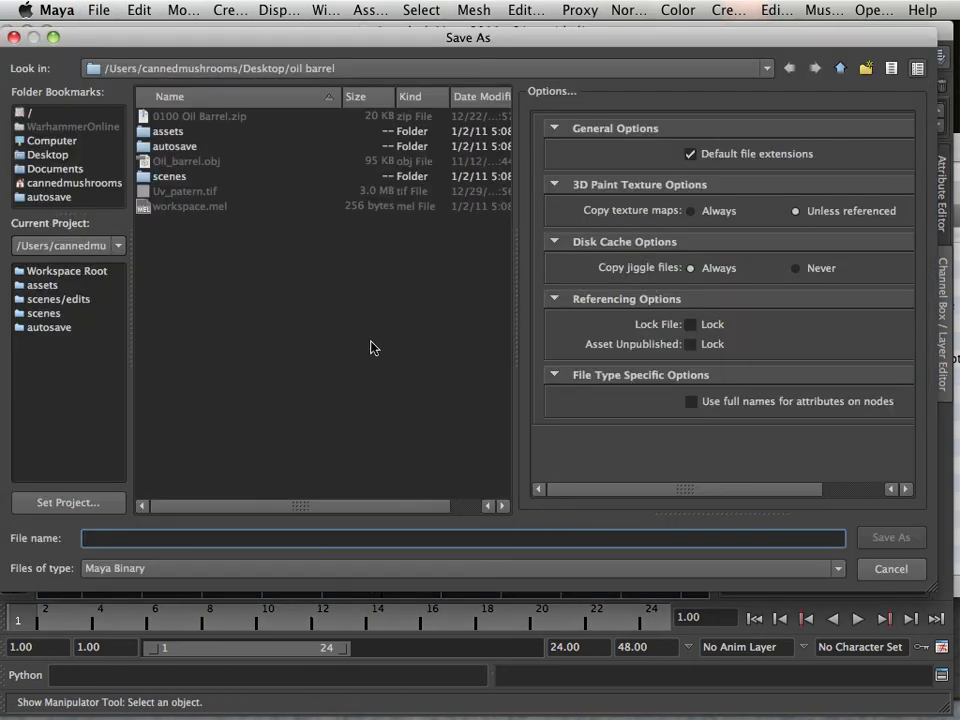
type("oil barrel")
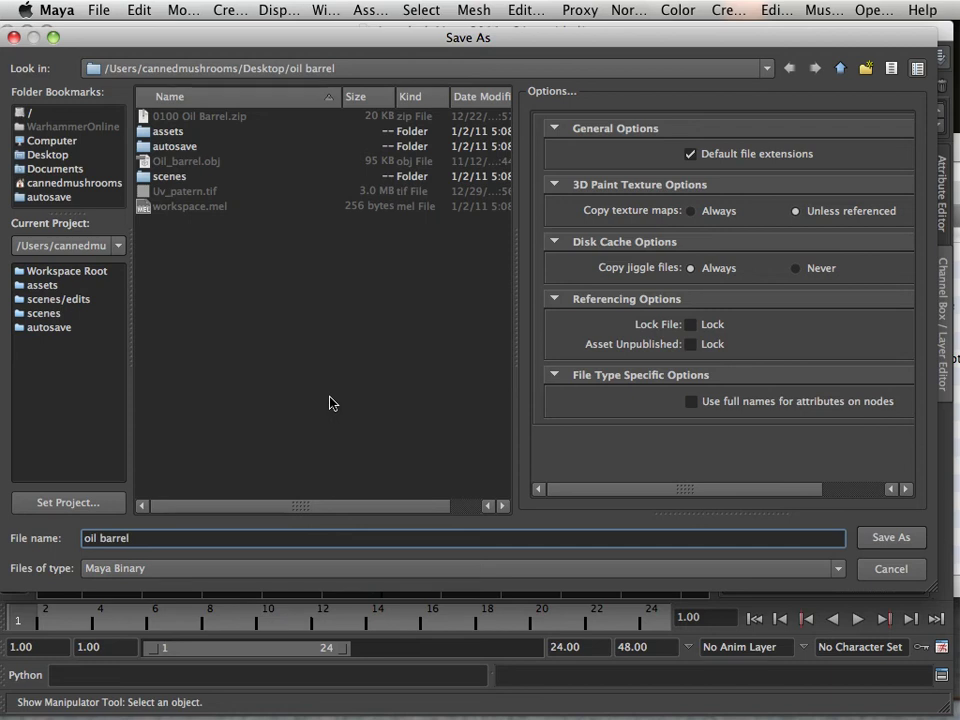
key("Return")
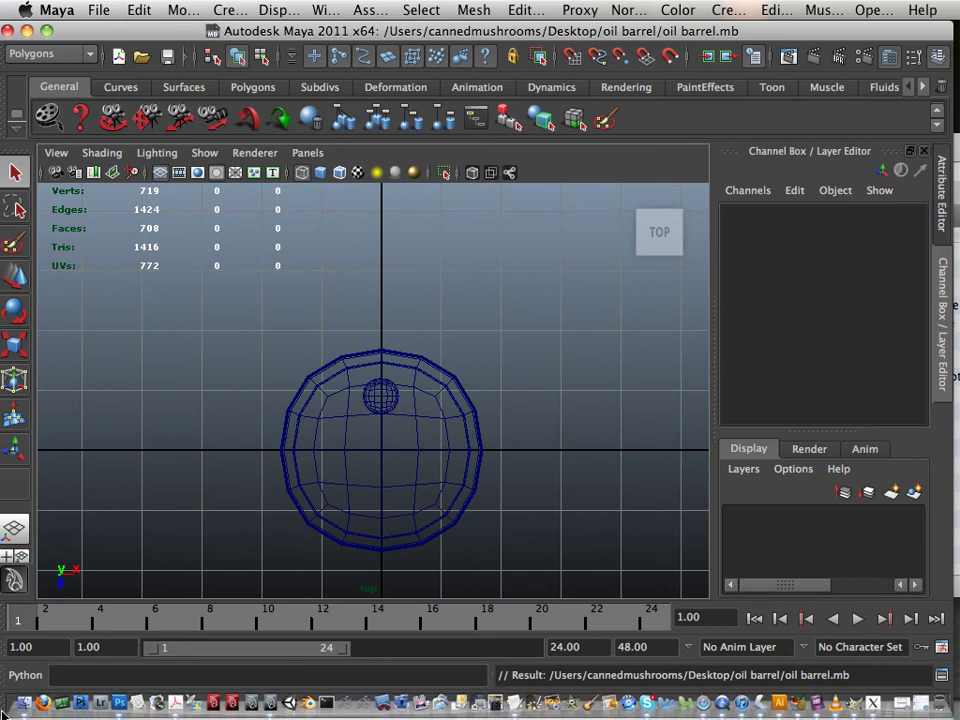
Select Uv_patern.tif in Finder's oil barrel folder, and open Hypershade back in Maya.
left_click(22, 703)
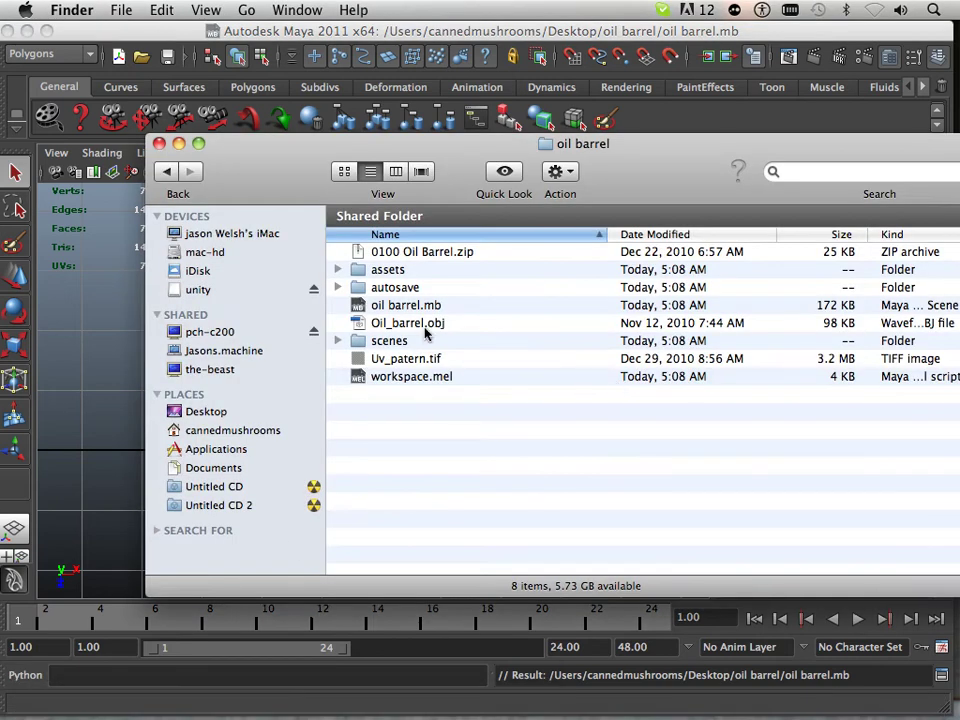
left_click(433, 360)
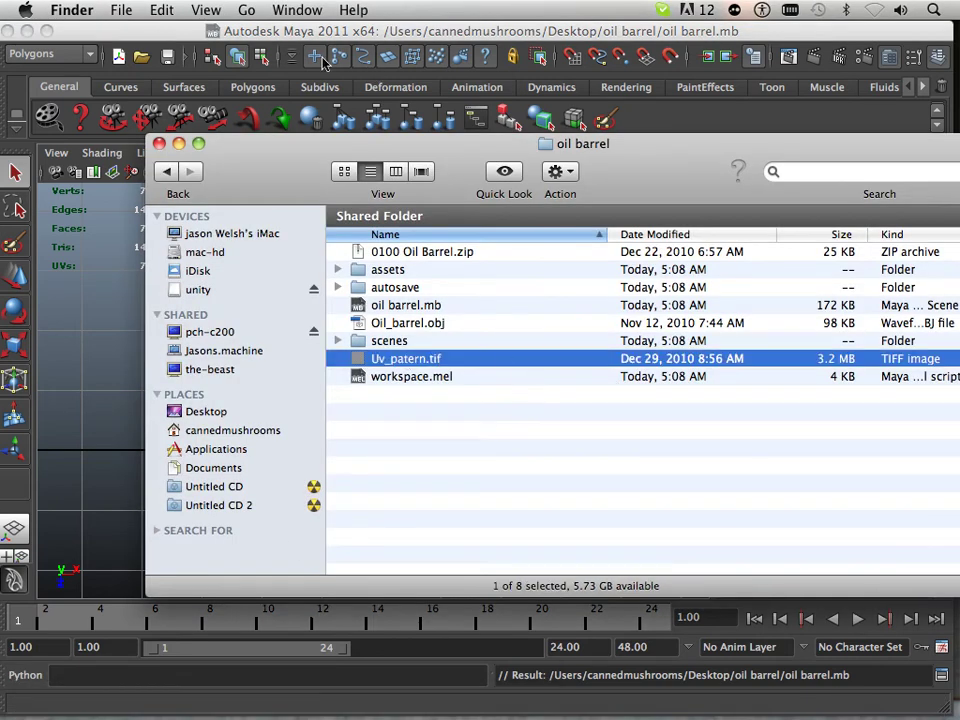
left_click(172, 31)
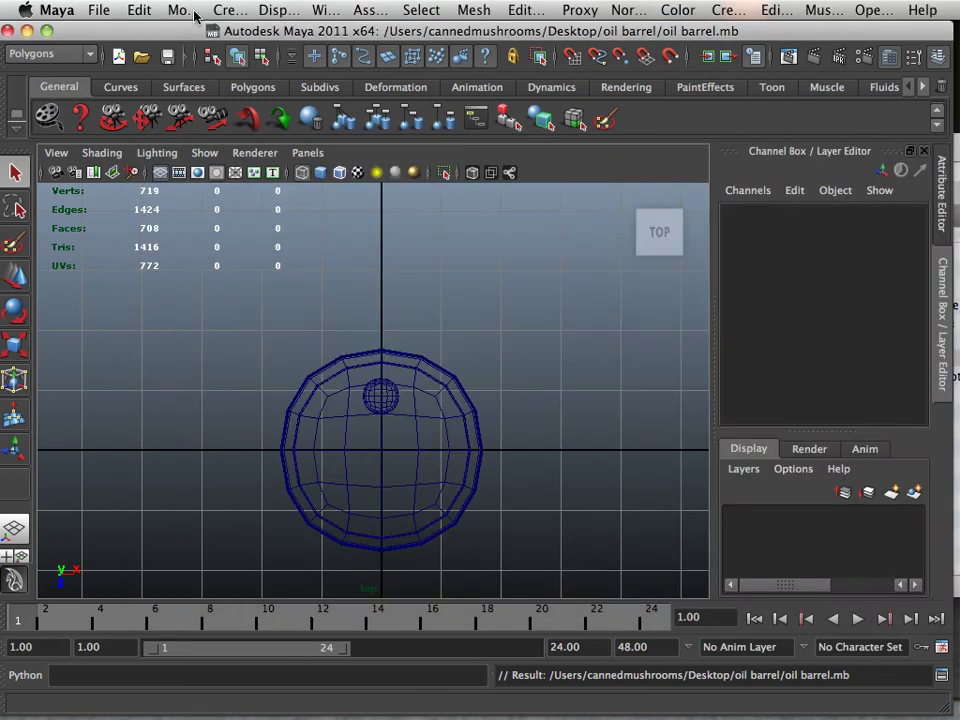
left_click(318, 12)
mouse_move(386, 60)
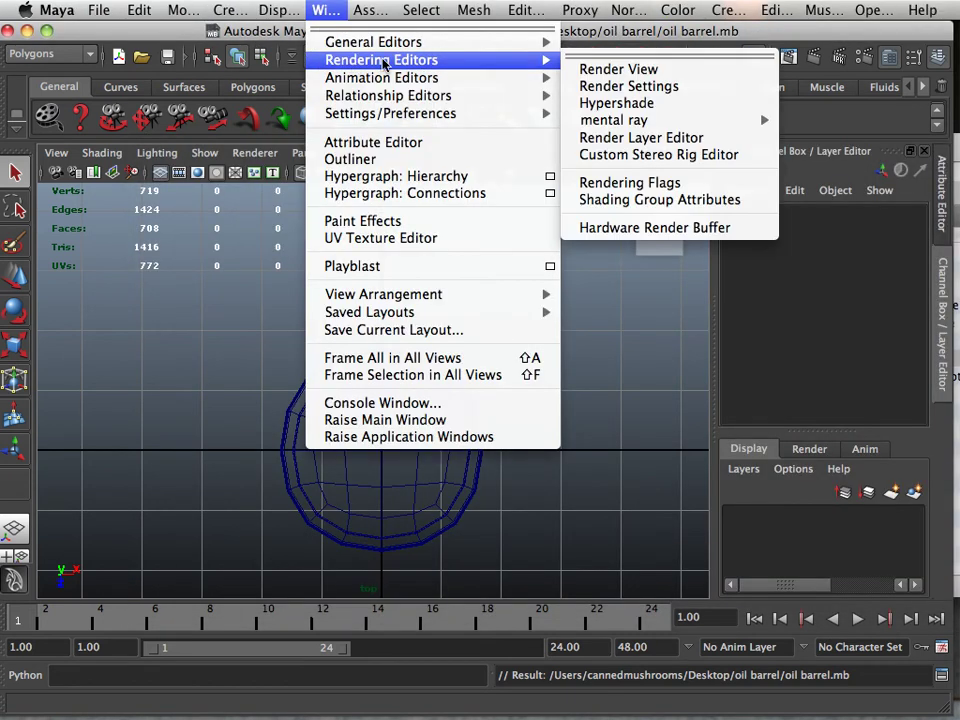
left_click(641, 90)
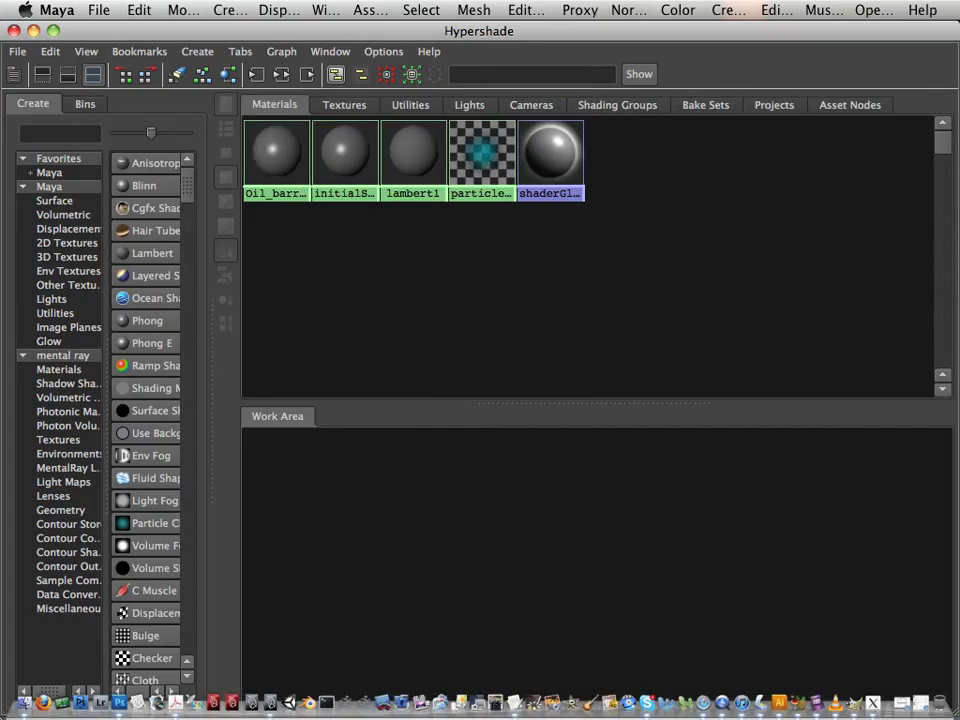
Import Uv_patern.tif from the Finder folder into Hypershade and display it among the textures.
left_click(26, 706)
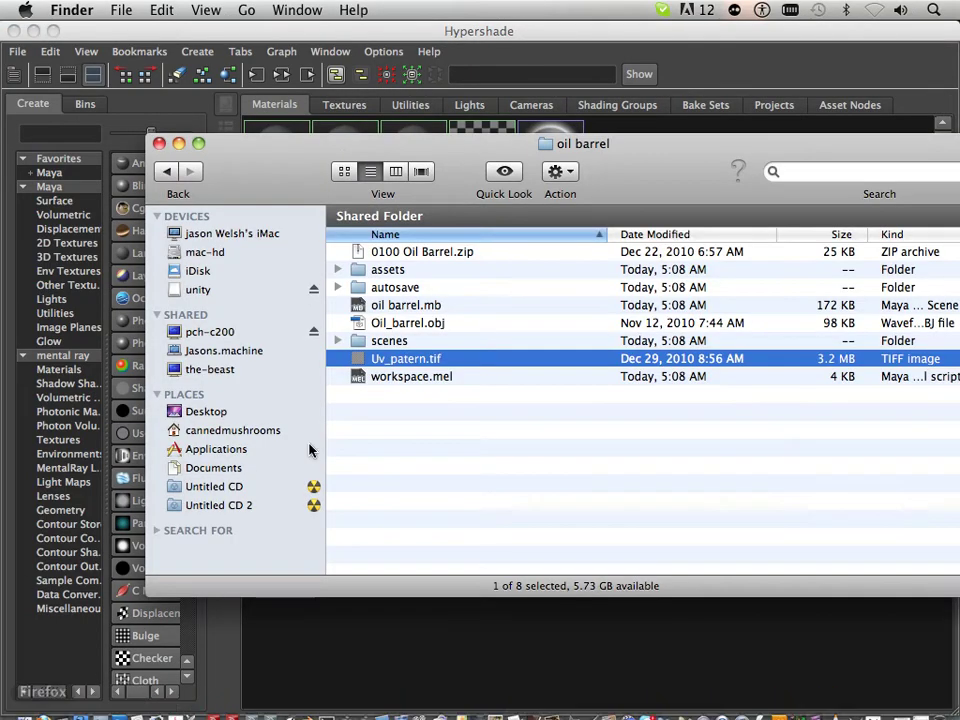
left_click_drag(336, 146, 763, 208)
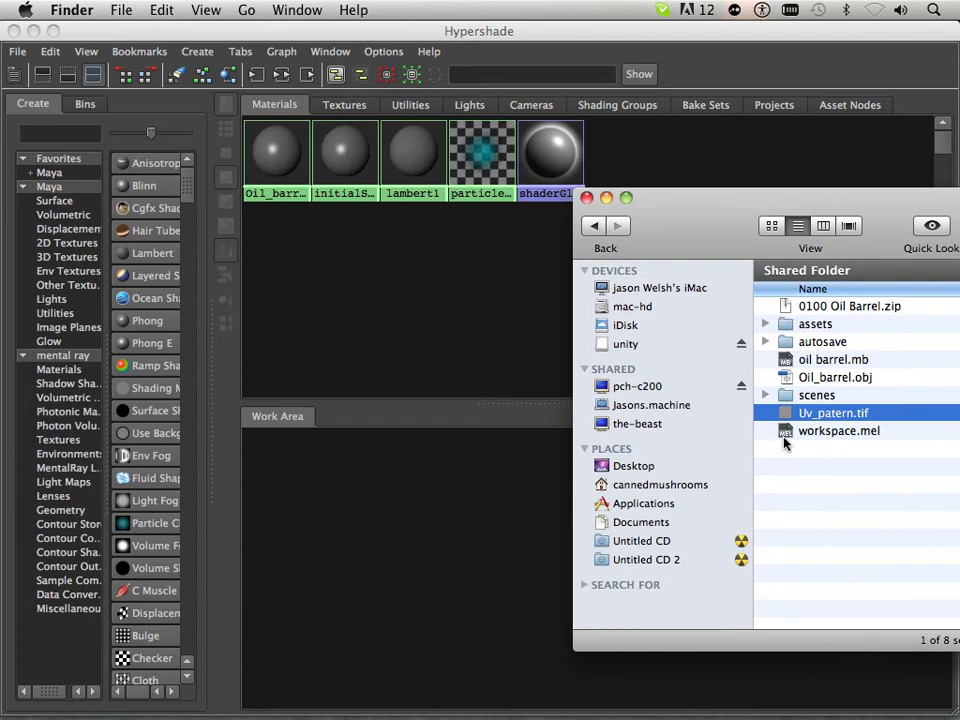
left_click_drag(818, 418, 400, 277)
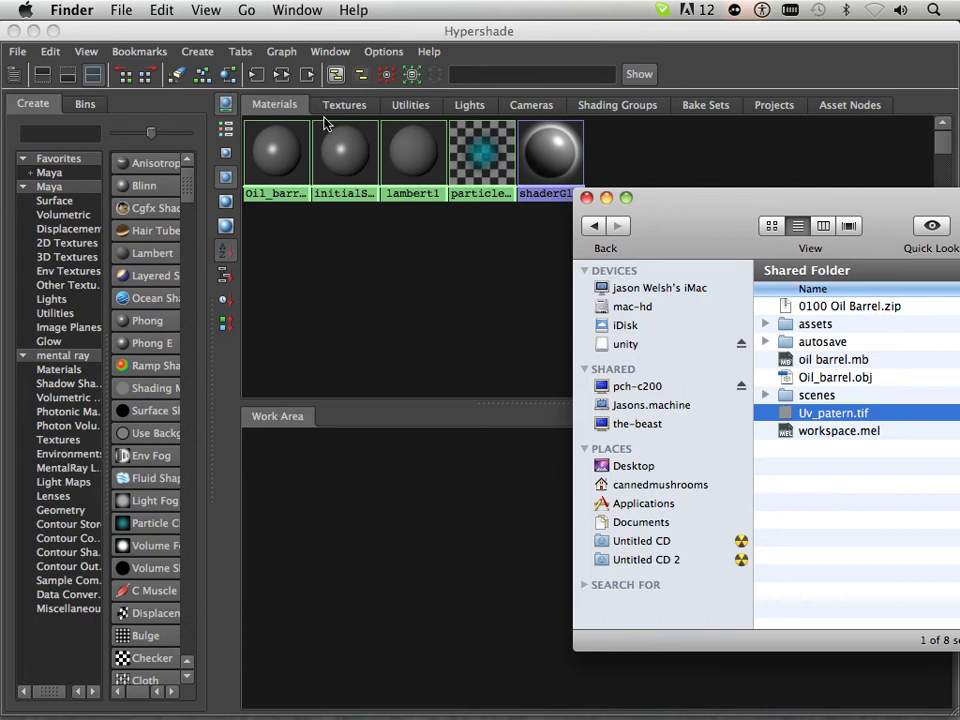
left_click(333, 176)
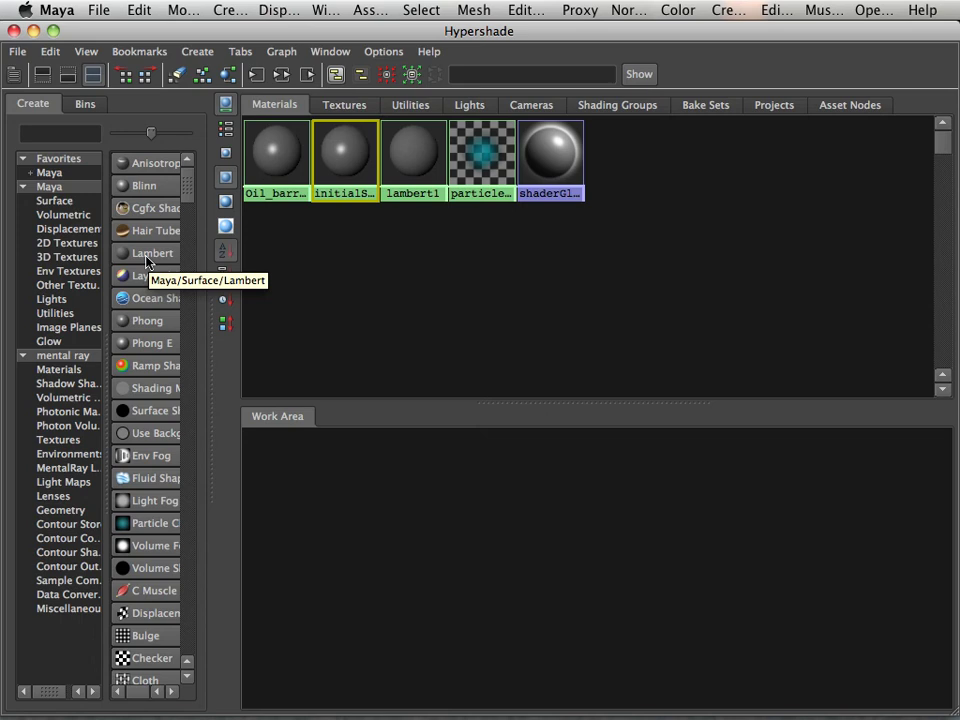
left_click(272, 152)
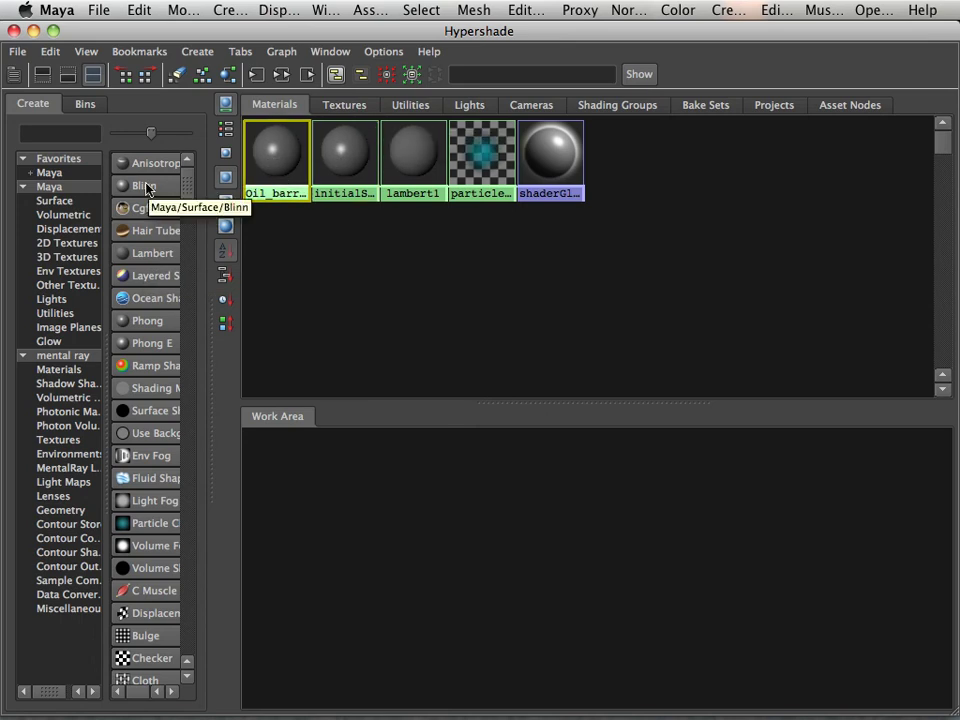
left_click(343, 105)
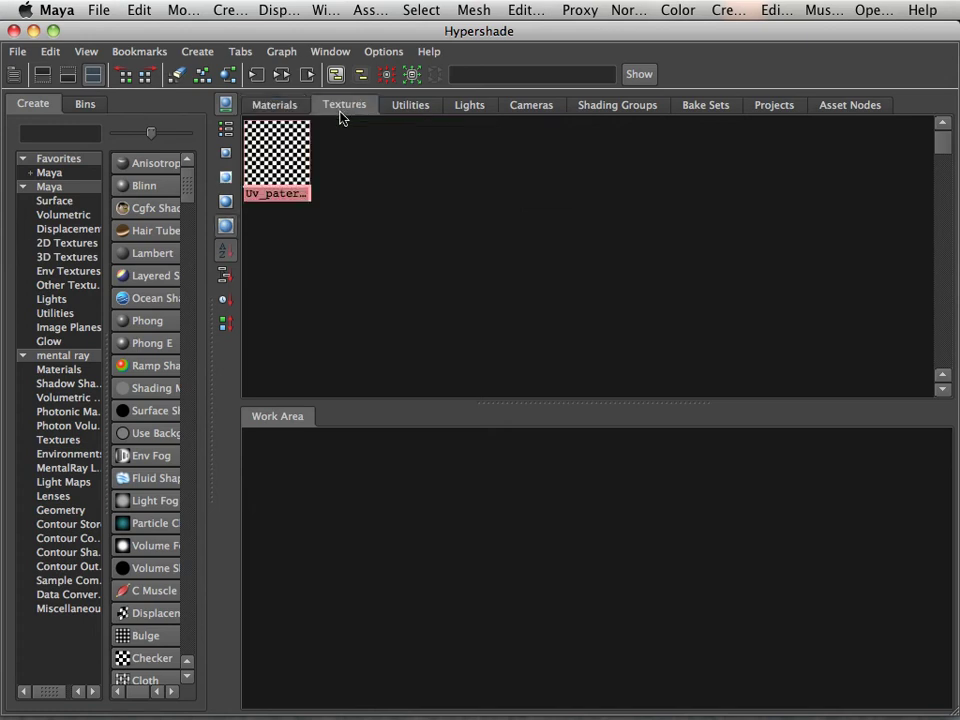
Place the oil barrel's material in the Hypershade work area and connect the Uv_patern_1 texture to it with the Default connection.
left_click(276, 105)
middle_click_drag(273, 160, 342, 468)
left_click(337, 110)
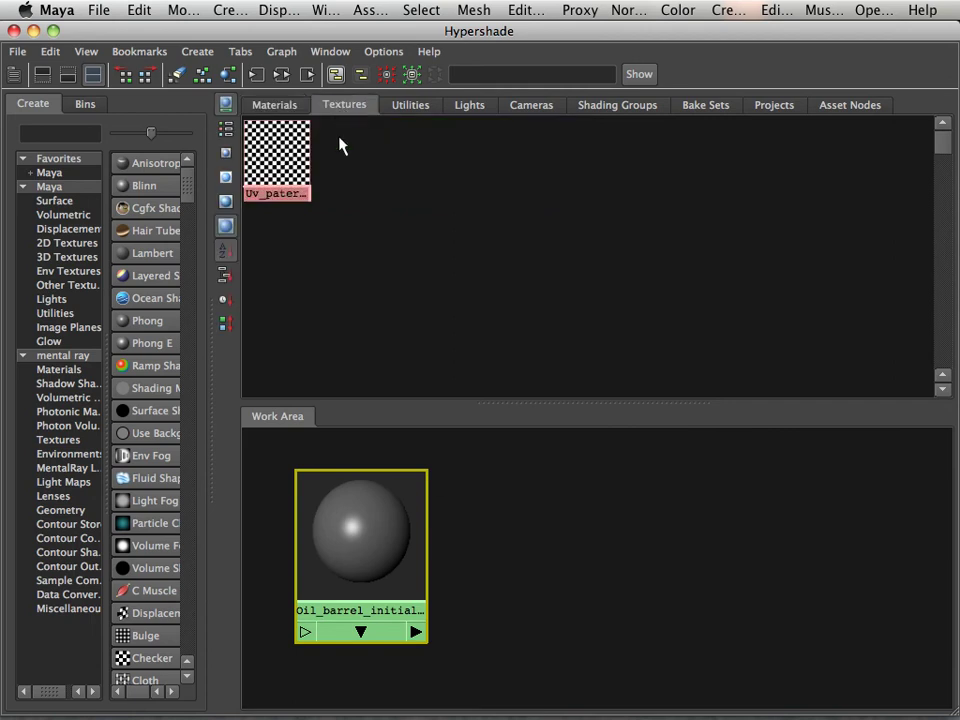
middle_click_drag(274, 150, 350, 545)
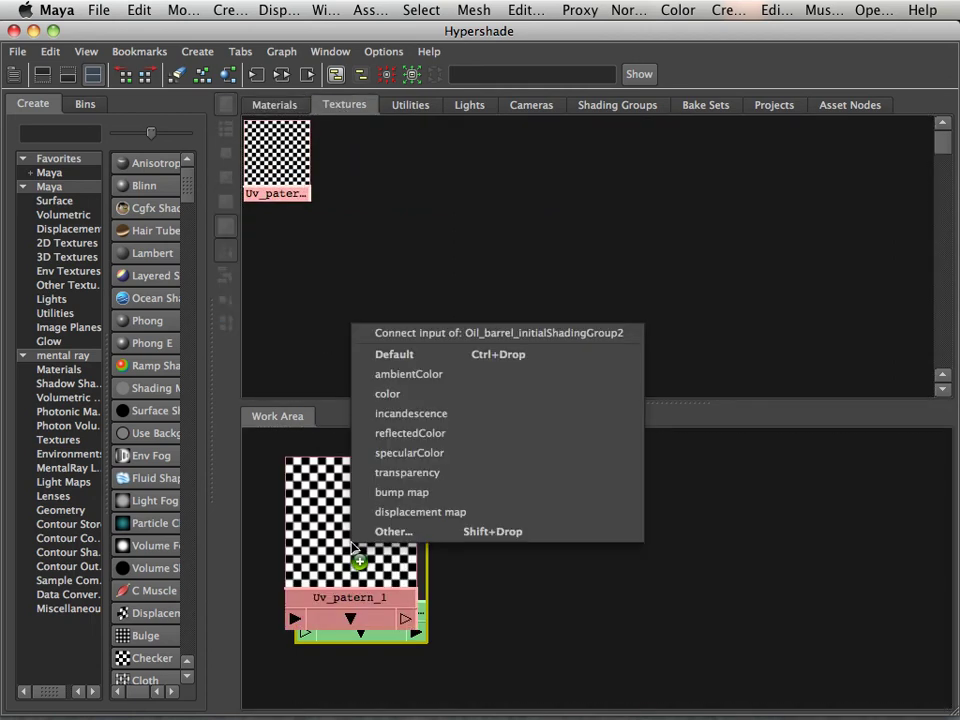
left_click(410, 362)
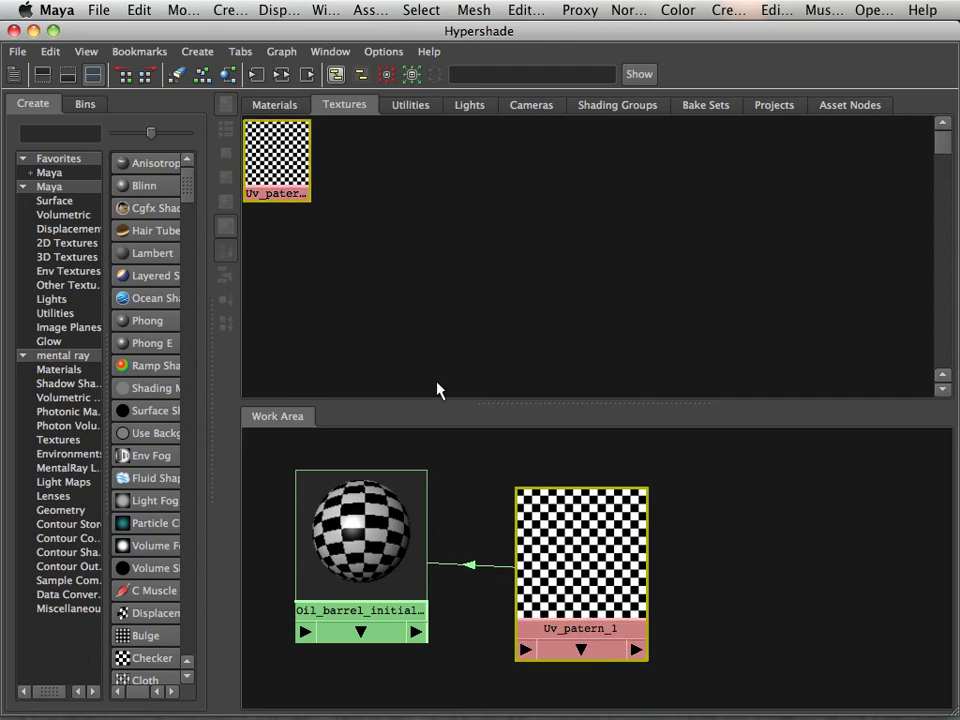
Move Hypershade aside, maximize the perspective view and inspect the checker pattern on the barrel's lid, cap and sides.
left_click_drag(185, 37, 645, 45)
key("space")
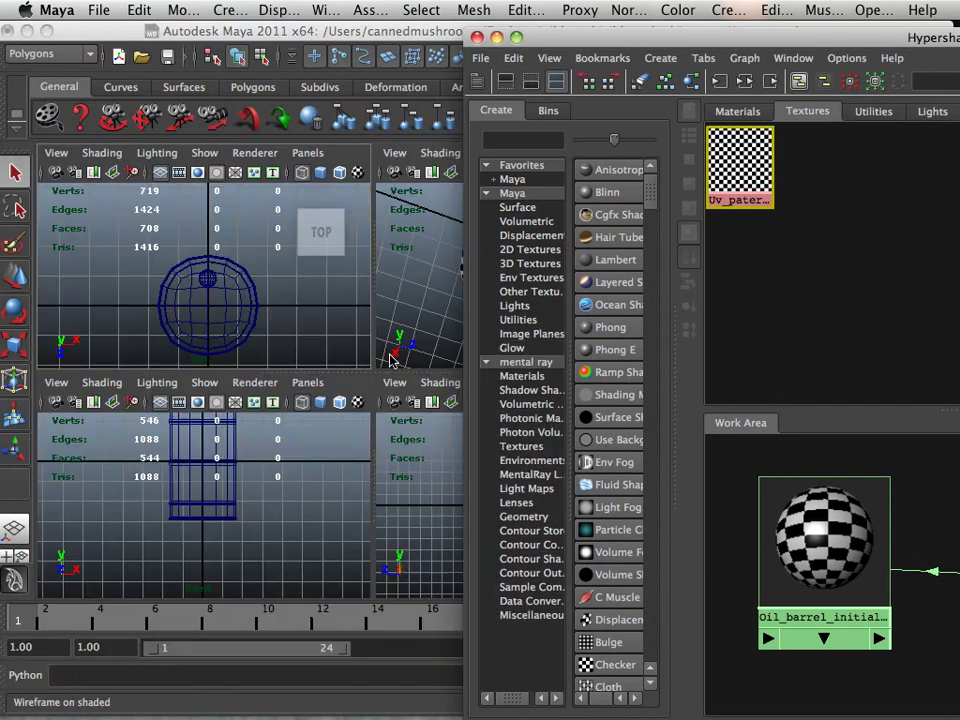
key("space")
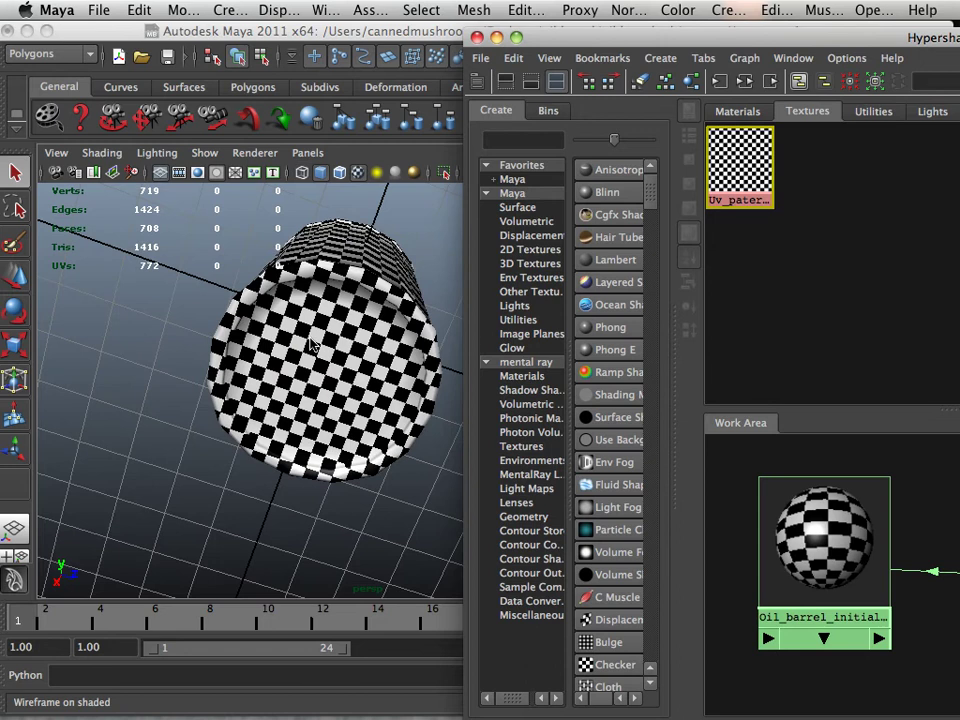
left_click_drag(312, 345, 242, 454, "alt")
right_click_drag(242, 454, 317, 463, "alt")
left_click_drag(317, 463, 399, 464, "alt")
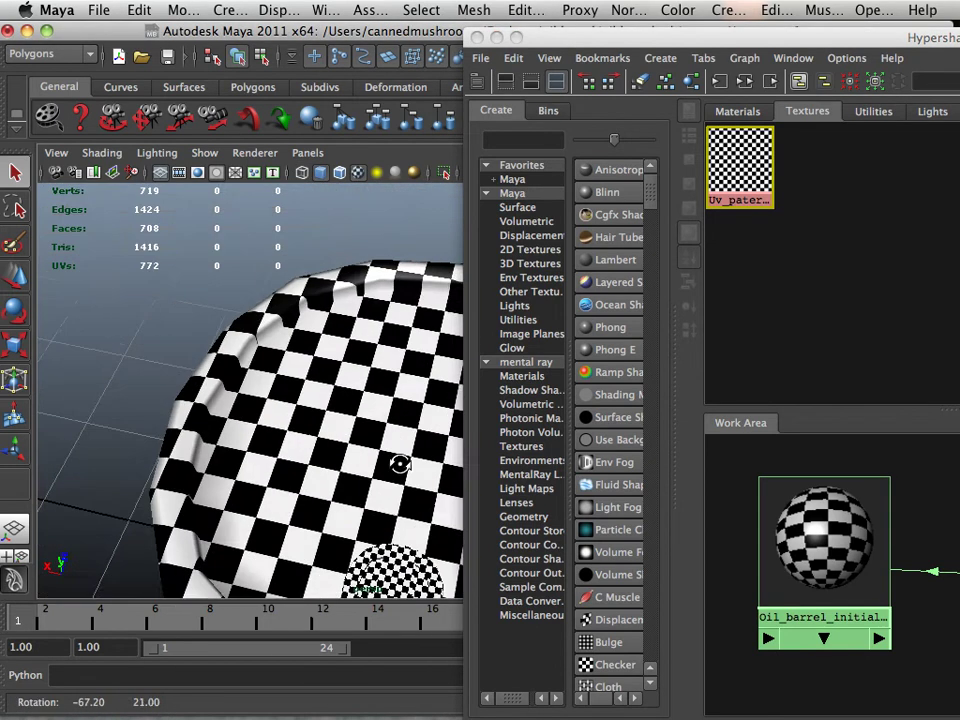
middle_click_drag(399, 464, 262, 344, "alt")
right_click_drag(298, 372, 148, 354, "alt")
left_click_drag(331, 430, 229, 377, "alt")
right_click_drag(229, 377, 333, 404, "alt")
middle_click_drag(251, 323, 295, 365, "alt")
mouse_move(251, 347)
left_mouse_down("alt")
mouse_move(232, 332)
mouse_move(212, 287)
mouse_move(212, 240)
mouse_move(214, 272)
mouse_move(250, 330)
left_mouse_up("alt")
mouse_move(250, 330)
right_mouse_down("alt")
mouse_move(279, 371)
mouse_move(256, 351)
right_mouse_up("alt")
left_click_drag(256, 351, 364, 437, "alt")
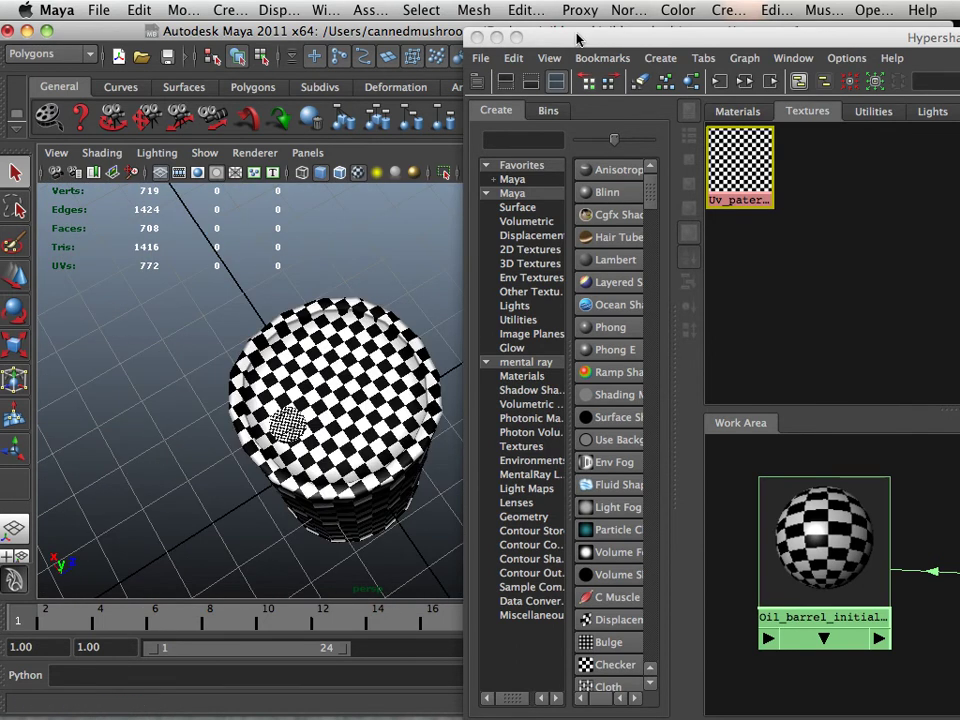
Move Hypershade out of the way and open the UV Texture Editor beside the perspective view.
left_click_drag(577, 38, 772, 423)
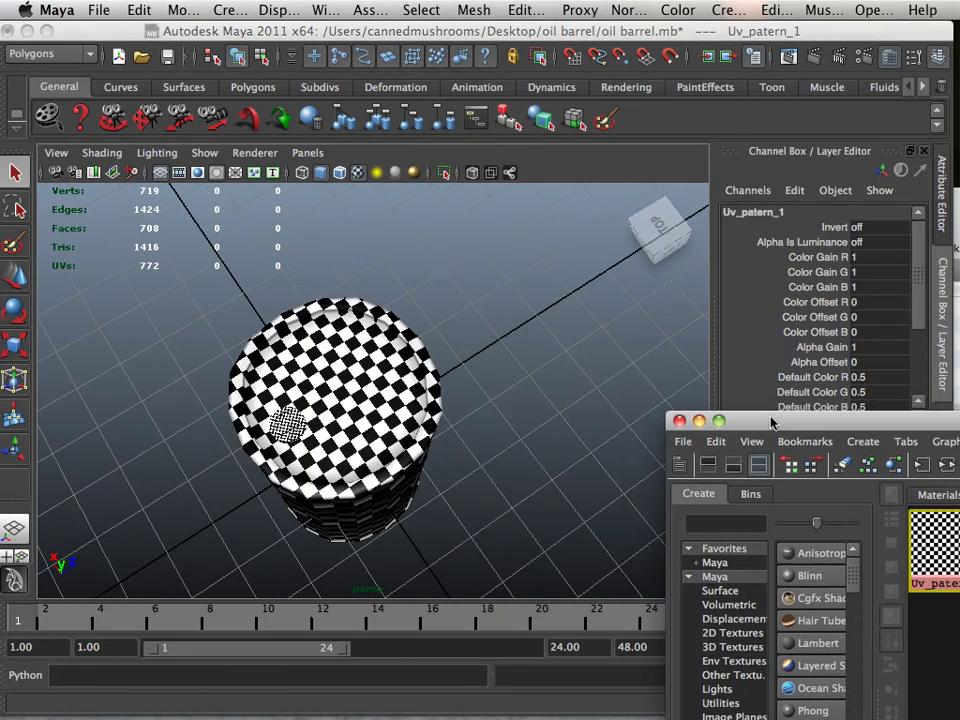
left_click(322, 10)
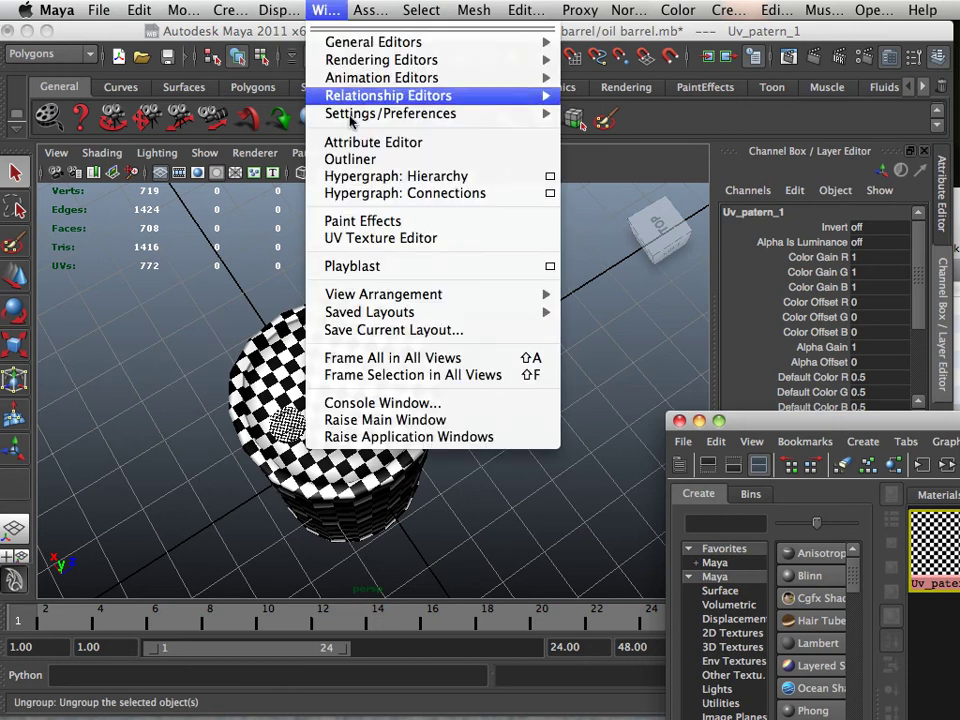
left_click(369, 240)
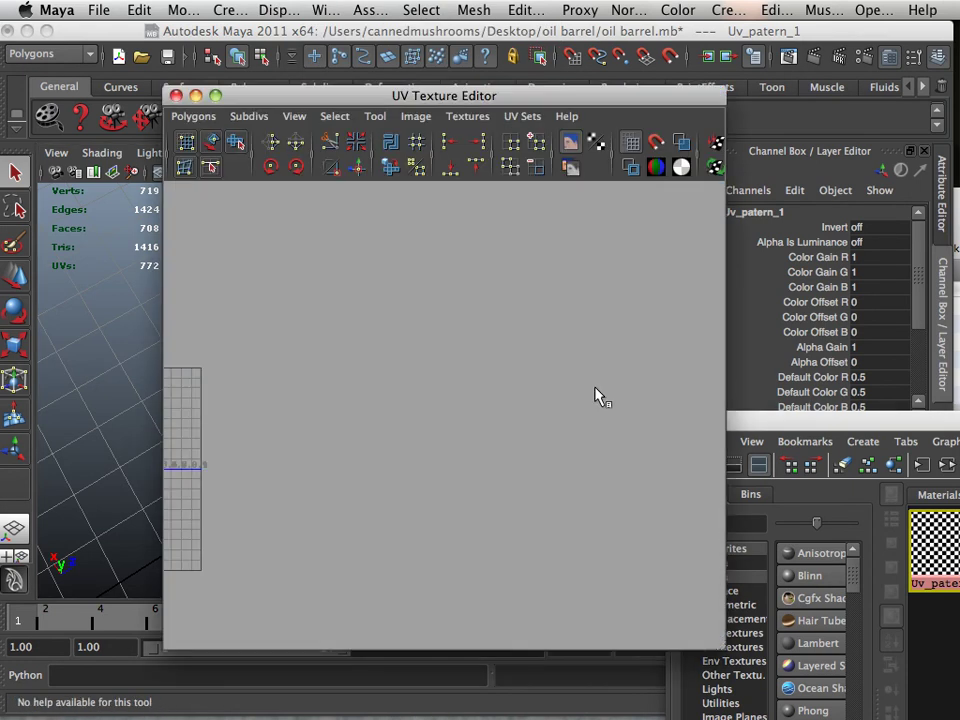
left_click_drag(315, 94, 639, 146)
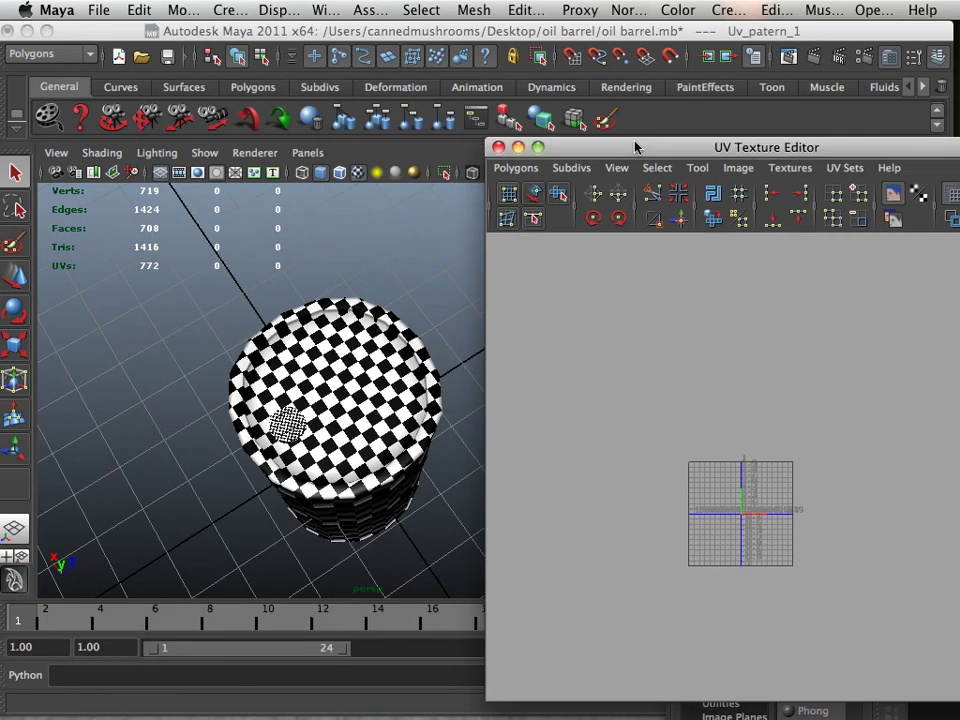
Select all UVs of the small cap on the barrel's lid and scale its shell down uniformly to about half size.
left_click(293, 372)
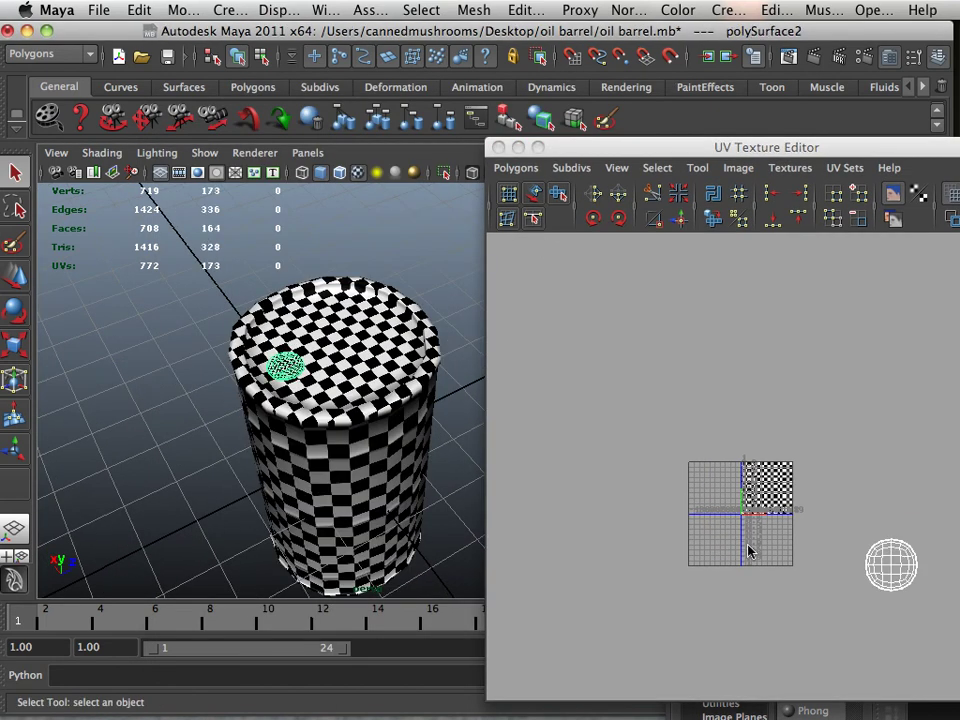
middle_click_drag(872, 573, 716, 555, "alt")
right_click_drag(722, 497, 786, 494)
left_click_drag(656, 493, 779, 641)
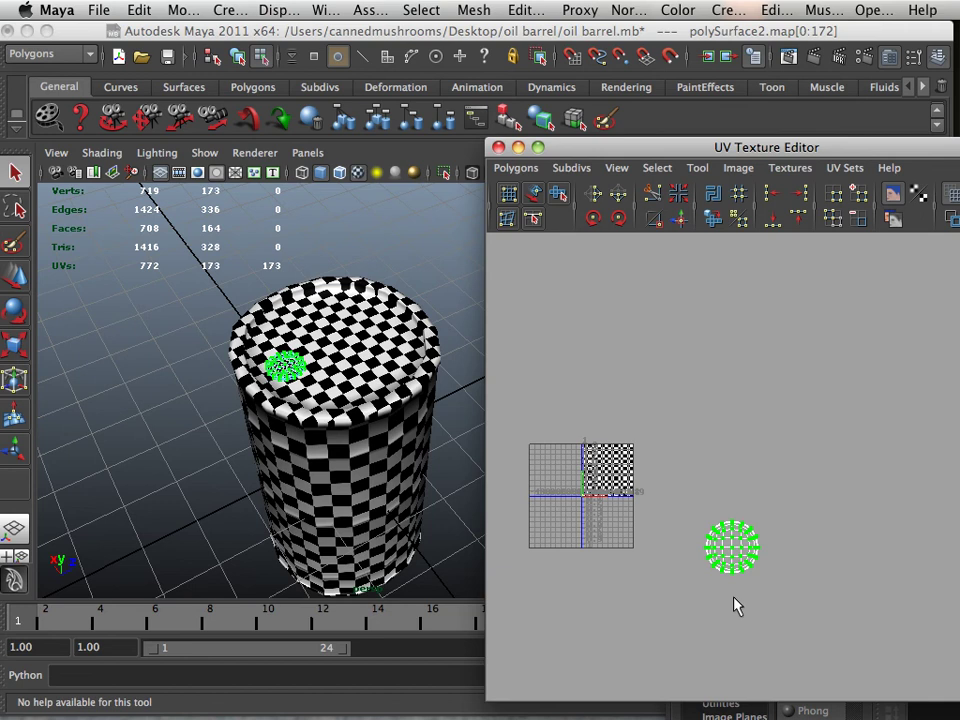
key("r")
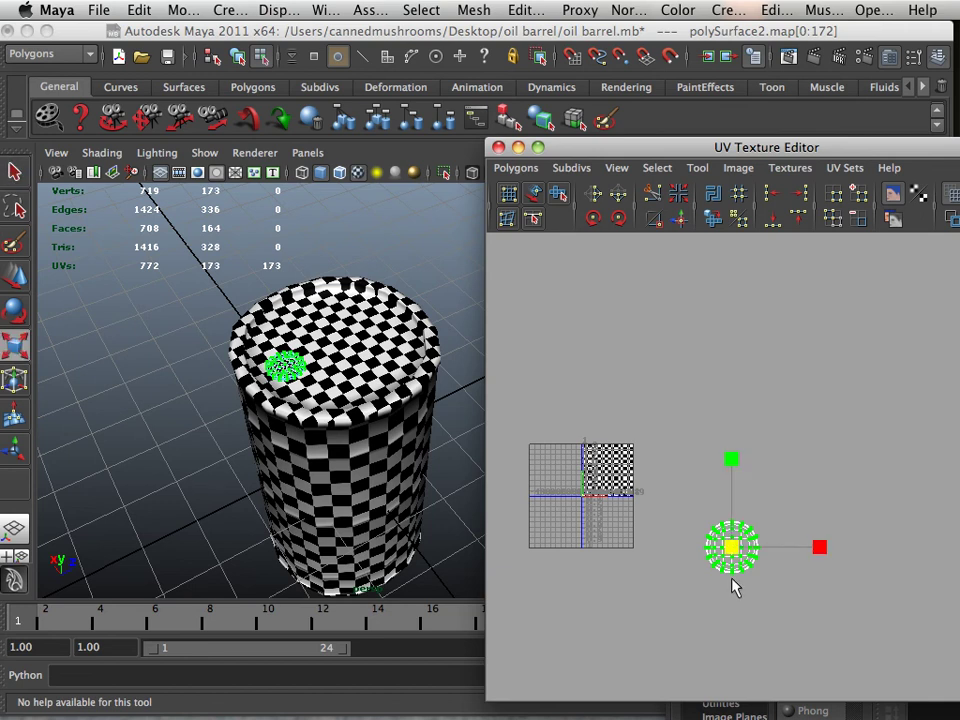
key("e")
key("w")
key("r")
left_click_drag(731, 551, 672, 541)
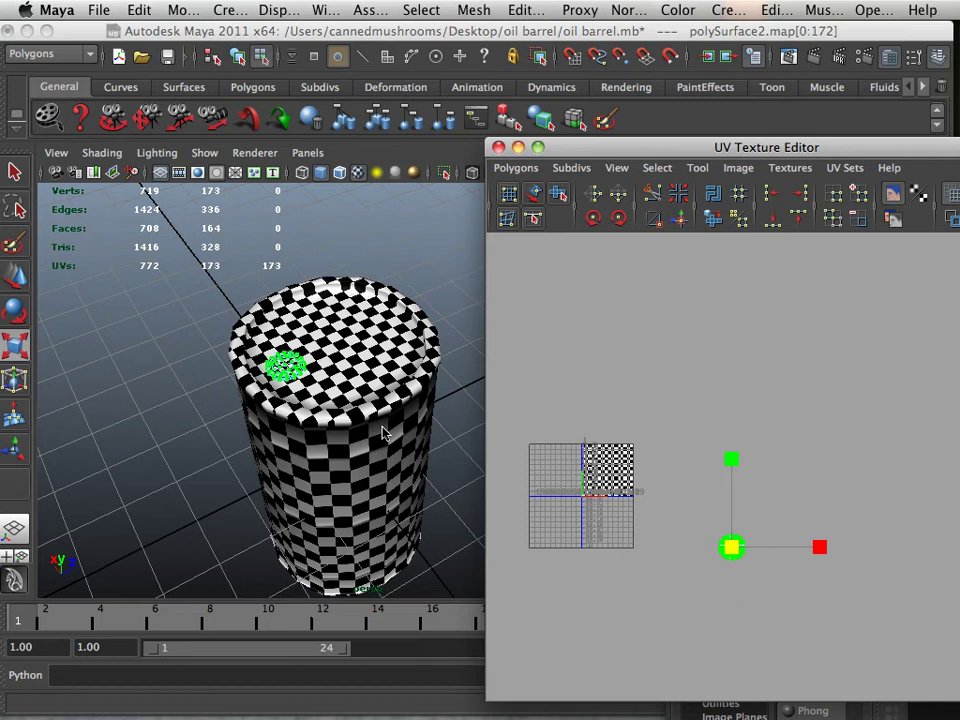
Scale the cap's UV shell down further, comparing its checker squares with those on the barrel's lid.
right_click_drag(301, 414, 434, 462, "alt")
left_click_drag(388, 375, 347, 452, "alt")
right_click_drag(352, 452, 422, 480, "alt")
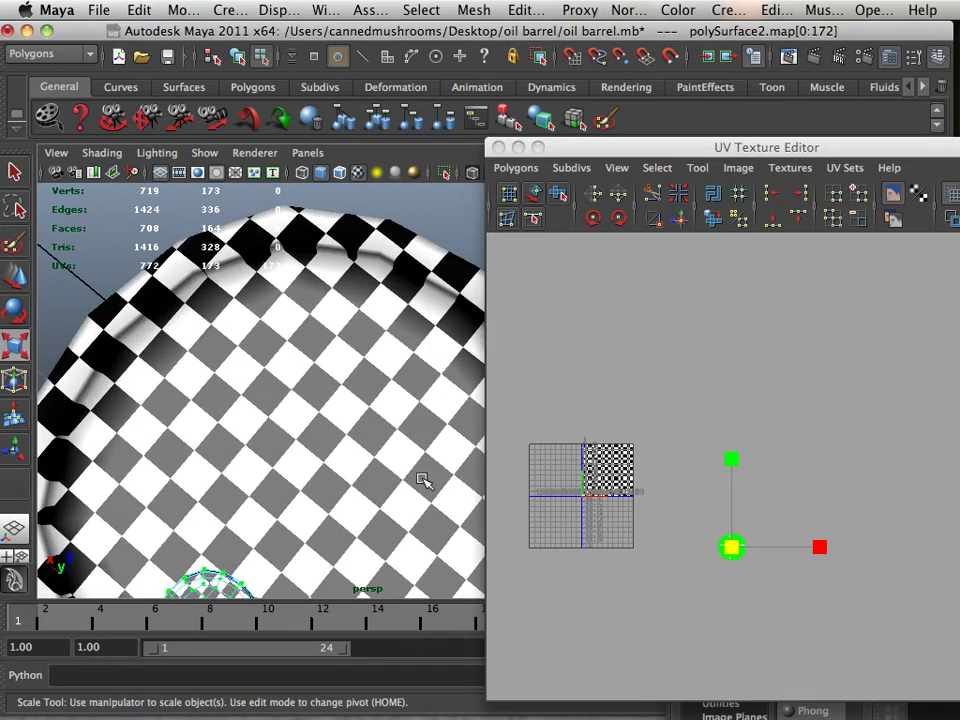
middle_click_drag(418, 483, 414, 386, "alt")
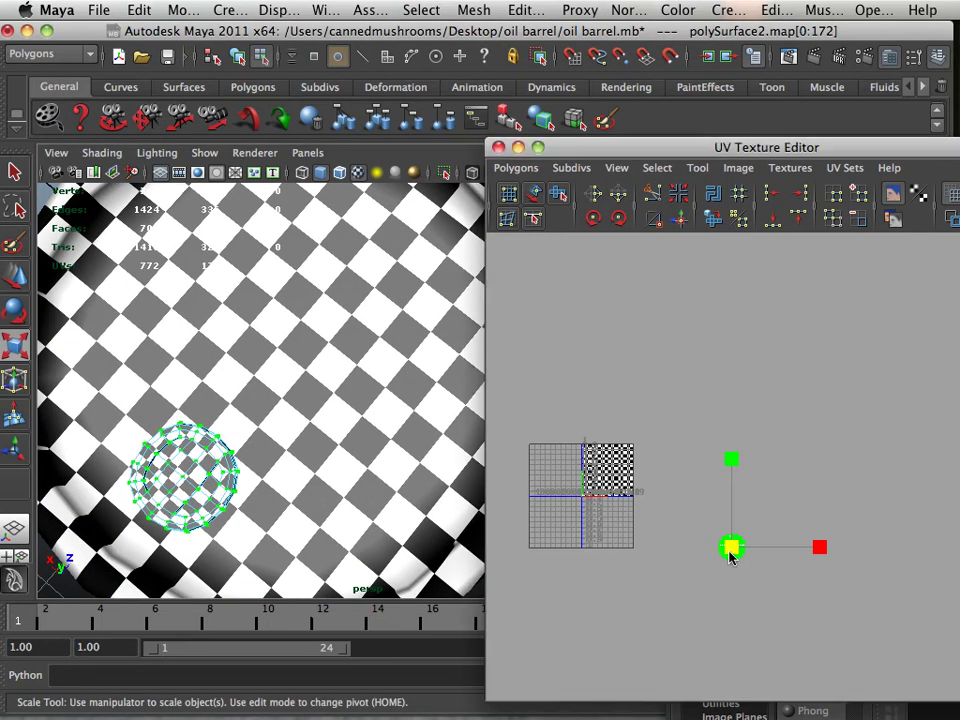
left_click_drag(733, 553, 684, 547)
Fine-tune the uniform scale of the cap's UV shell to match the lid's checker size, and deselect its UVs.
right_click_drag(719, 558, 725, 615, "alt")
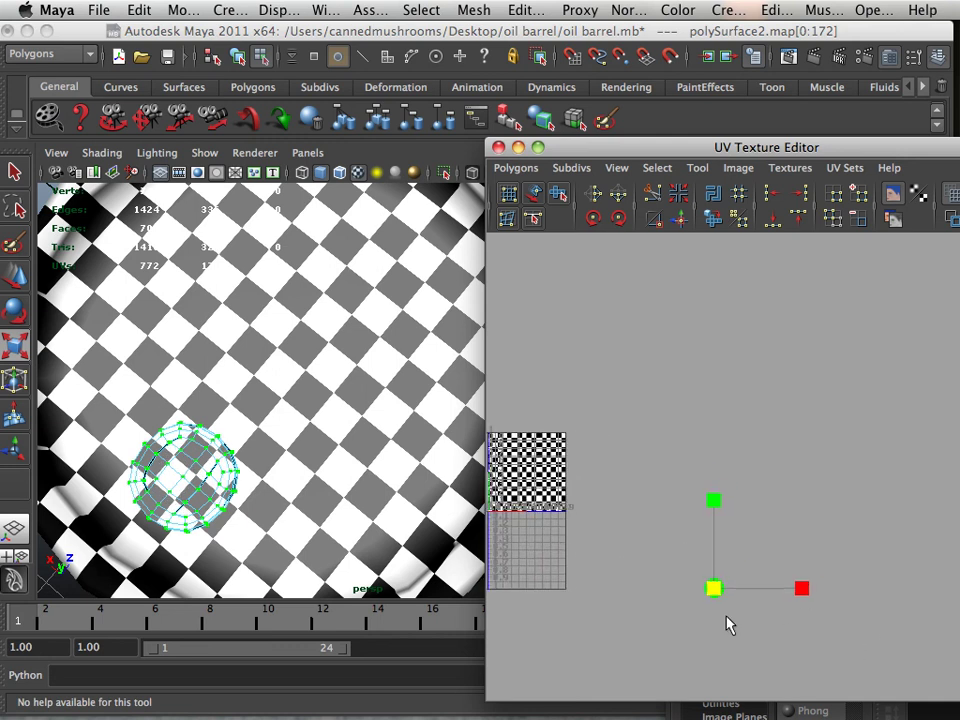
middle_click_drag(709, 608, 671, 498, "alt")
right_click_drag(671, 498, 689, 552, "alt")
middle_click_drag(652, 527, 772, 556, "alt")
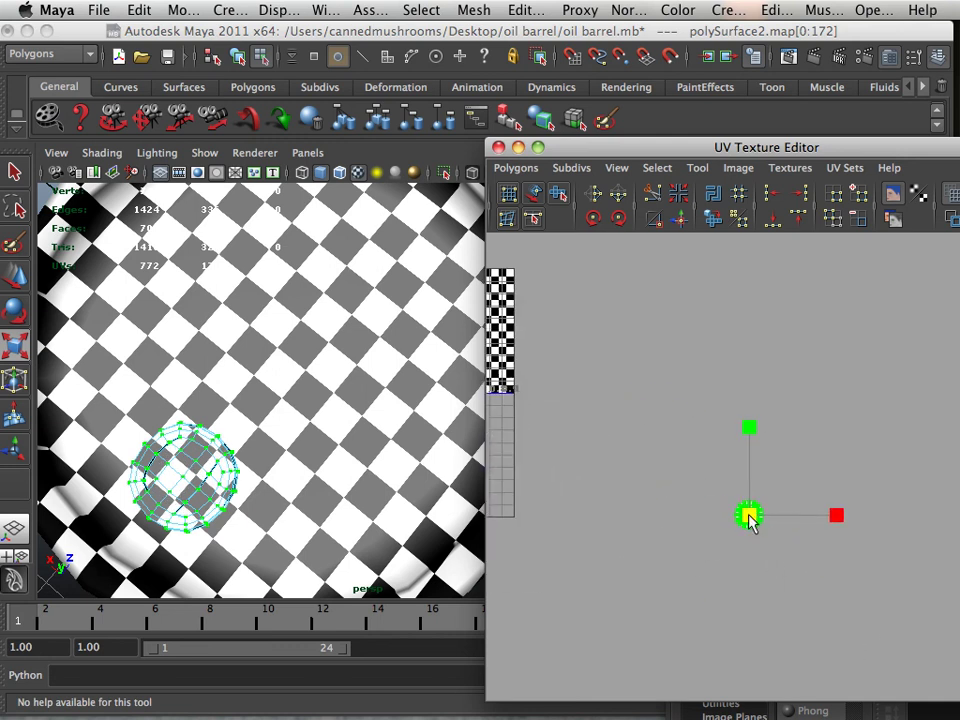
left_click_drag(752, 522, 738, 524)
right_click_drag(767, 580, 730, 561, "alt")
middle_click_drag(728, 560, 789, 580, "alt")
left_click(780, 578)
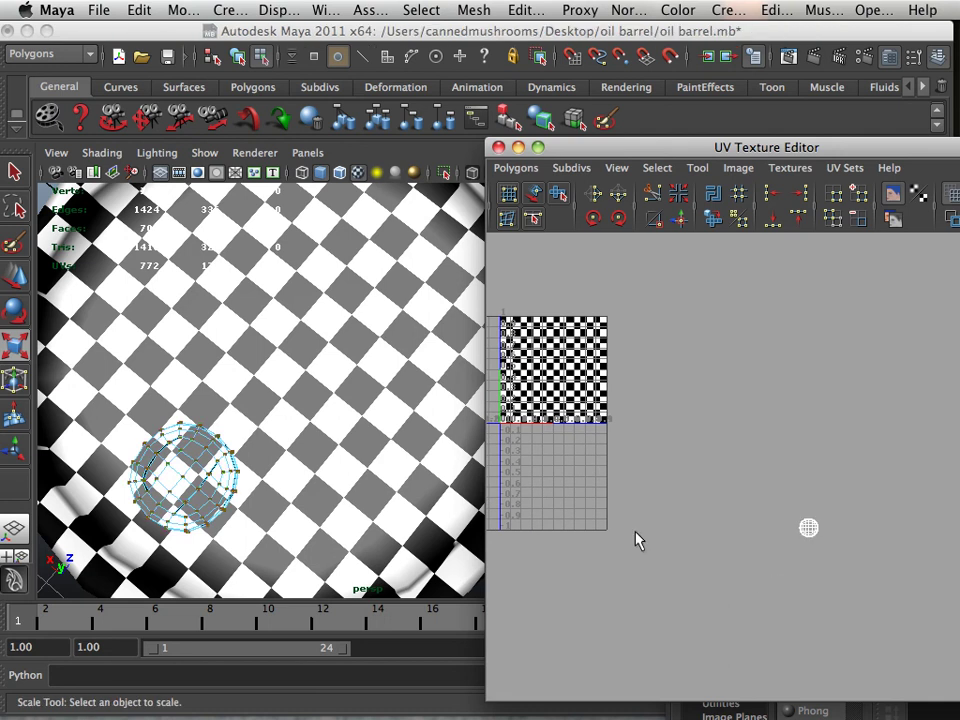
Return to object mode and select the barrel and cap together to display all their UV shells.
right_click_drag(214, 345, 285, 343)
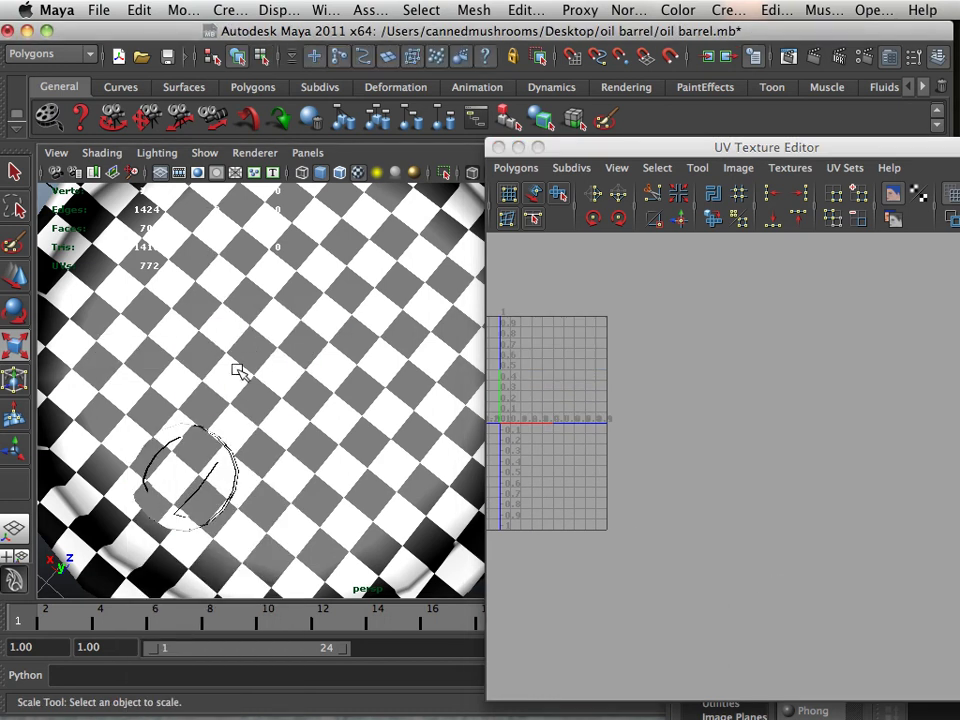
left_click(315, 538)
middle_click_drag(708, 466, 735, 574, "alt")
right_click_drag(735, 574, 655, 534, "alt")
middle_click_drag(655, 534, 515, 542, "alt")
right_click_drag(610, 530, 562, 514, "alt")
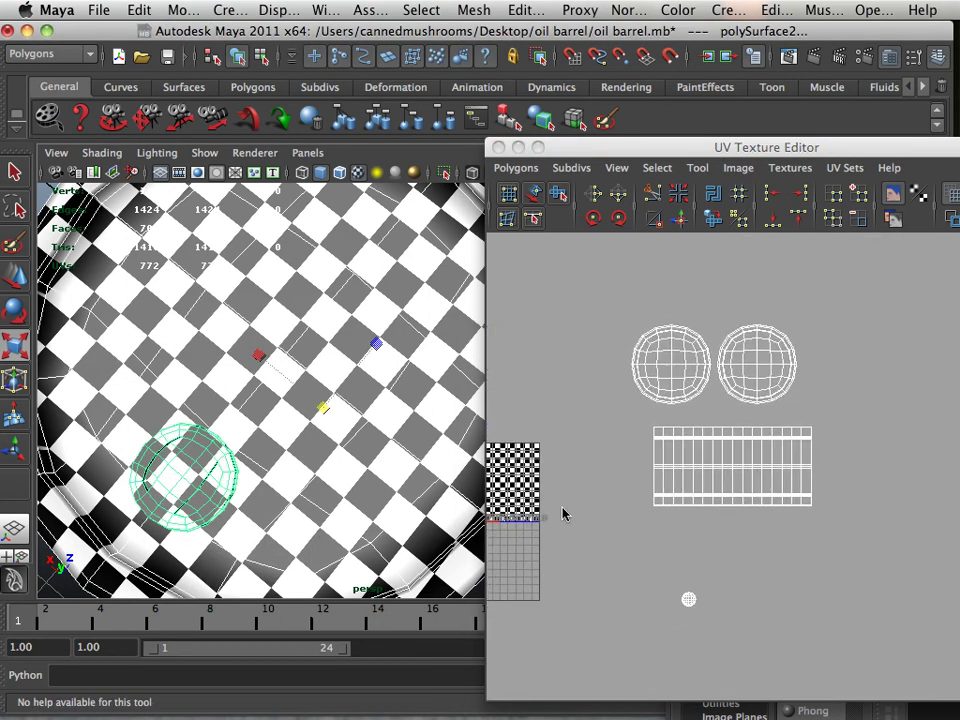
Select all UVs of the barrel's side shell and move it over the checker texture tile.
left_click_drag(643, 411, 855, 543)
right_click_drag(752, 497, 825, 497)
left_click_drag(619, 411, 837, 535)
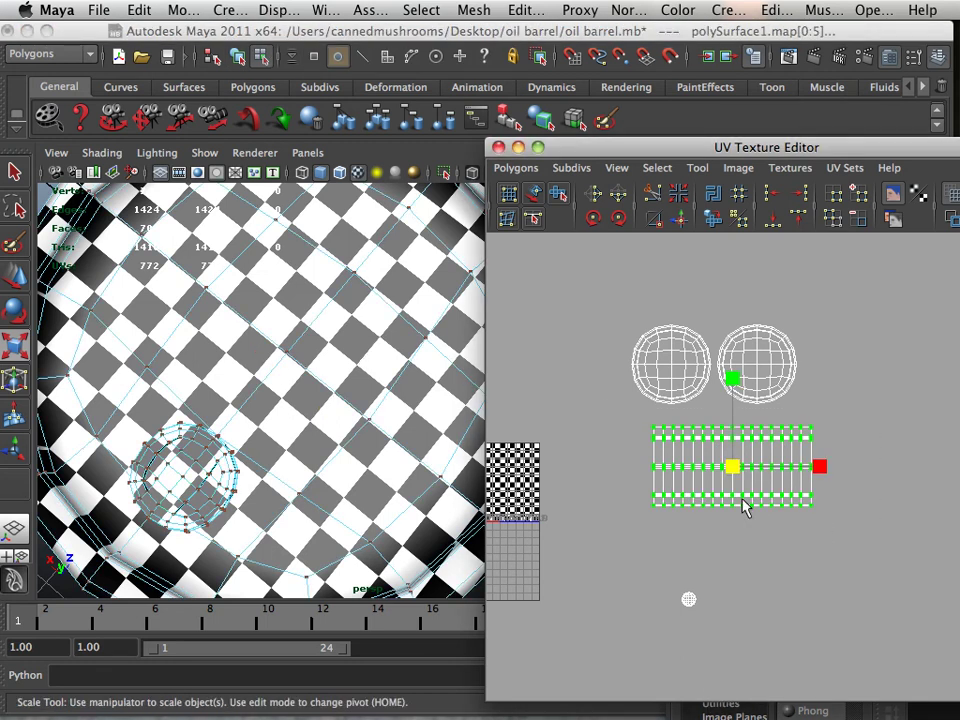
middle_click_drag(671, 477, 758, 487, "alt")
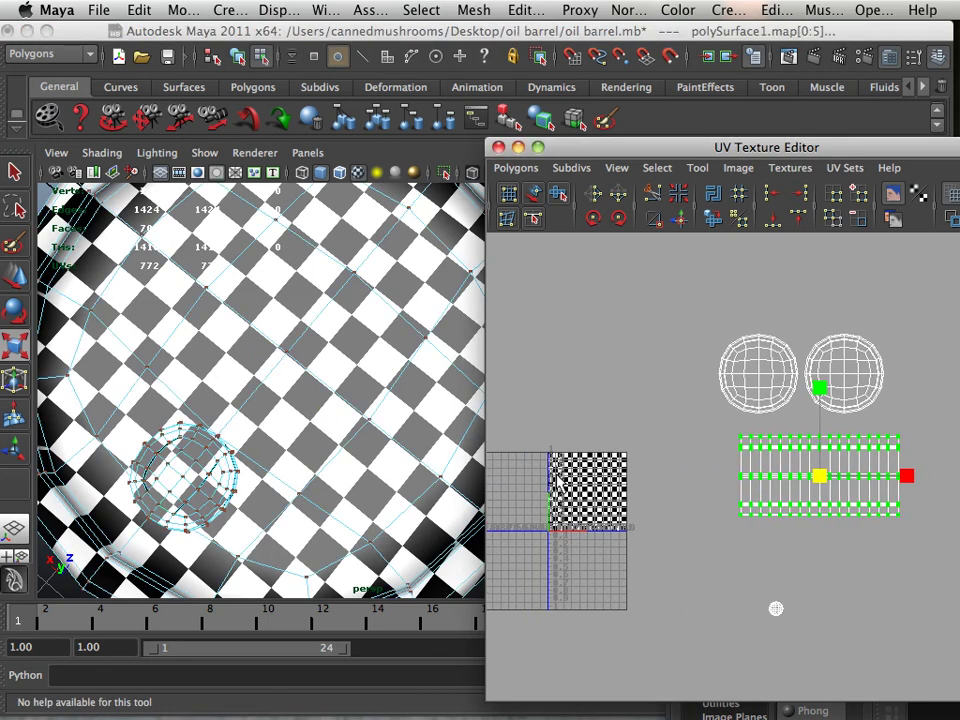
key("w")
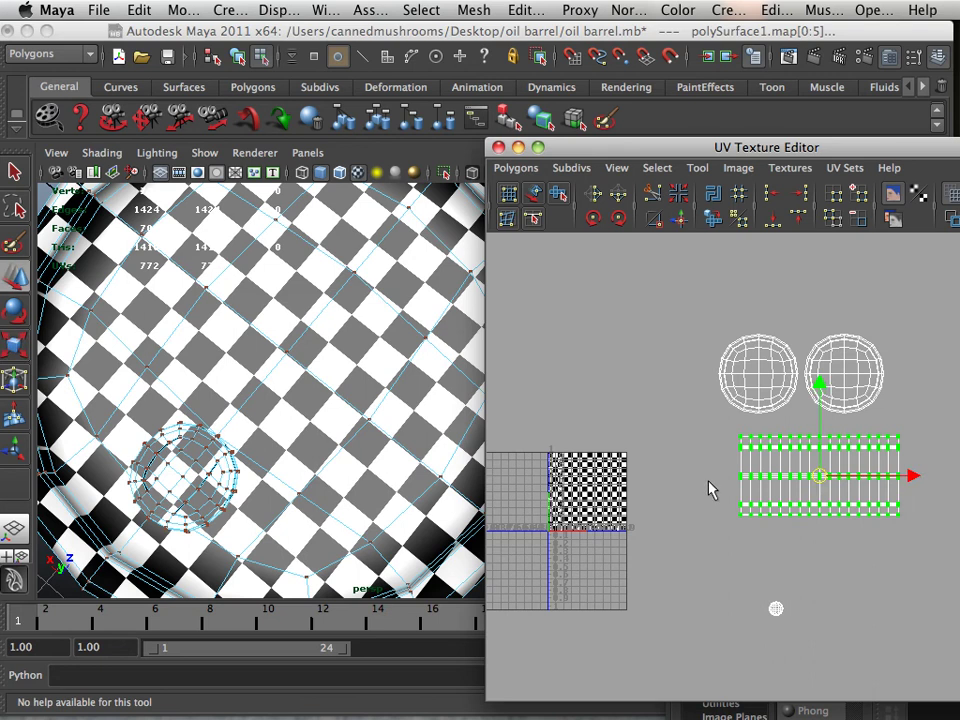
left_click_drag(835, 485, 591, 504)
Move both circular end shells just above the barrel's side shell, and lower the bottom end's shell slightly.
left_click_drag(765, 420, 926, 439)
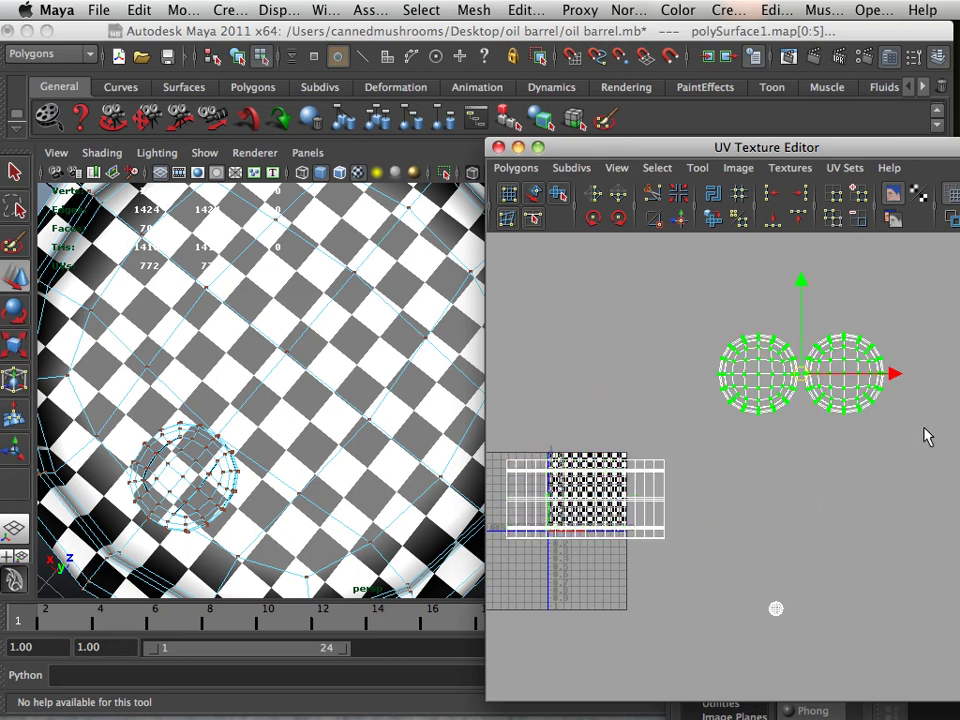
left_click_drag(799, 372, 585, 413)
right_click_drag(543, 401, 677, 451, "alt")
middle_click_drag(640, 382, 762, 430, "alt")
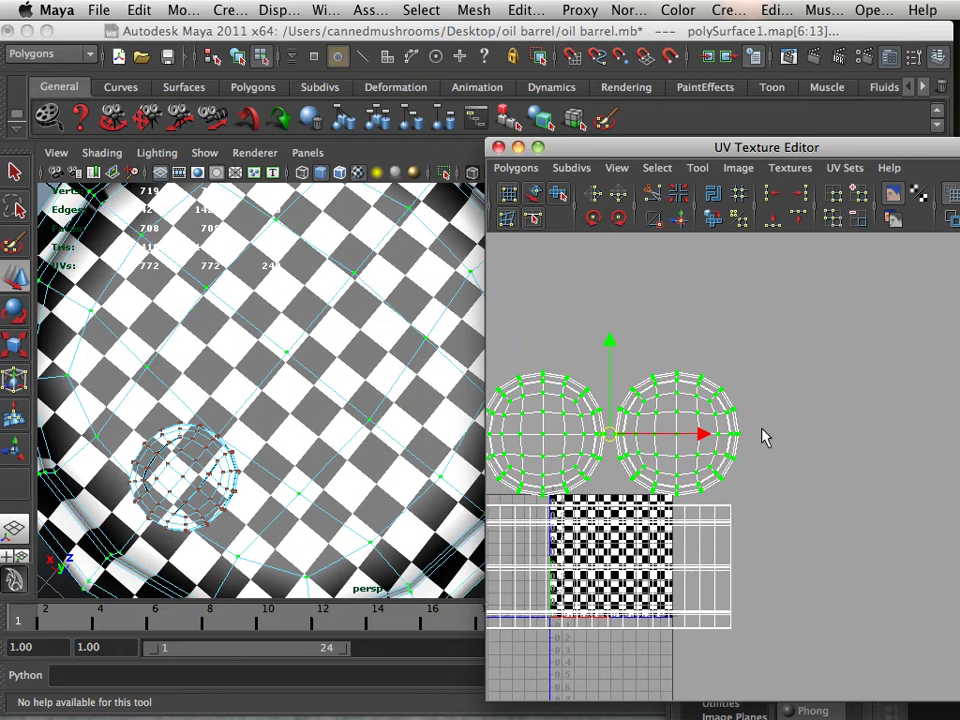
left_click_drag(608, 495, 607, 496)
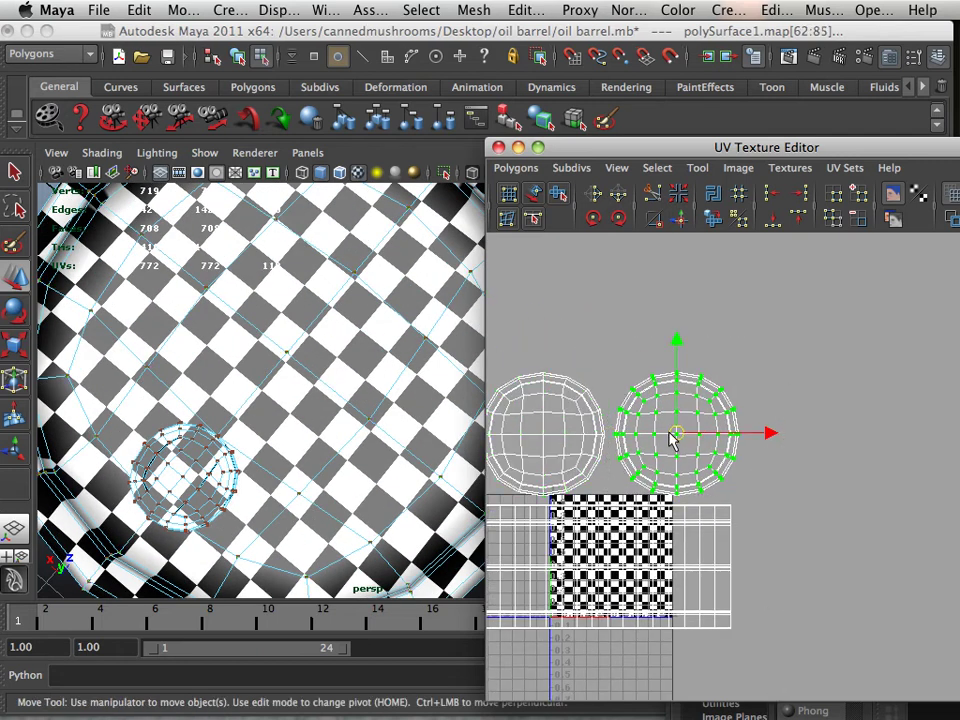
left_click_drag(676, 431, 675, 437)
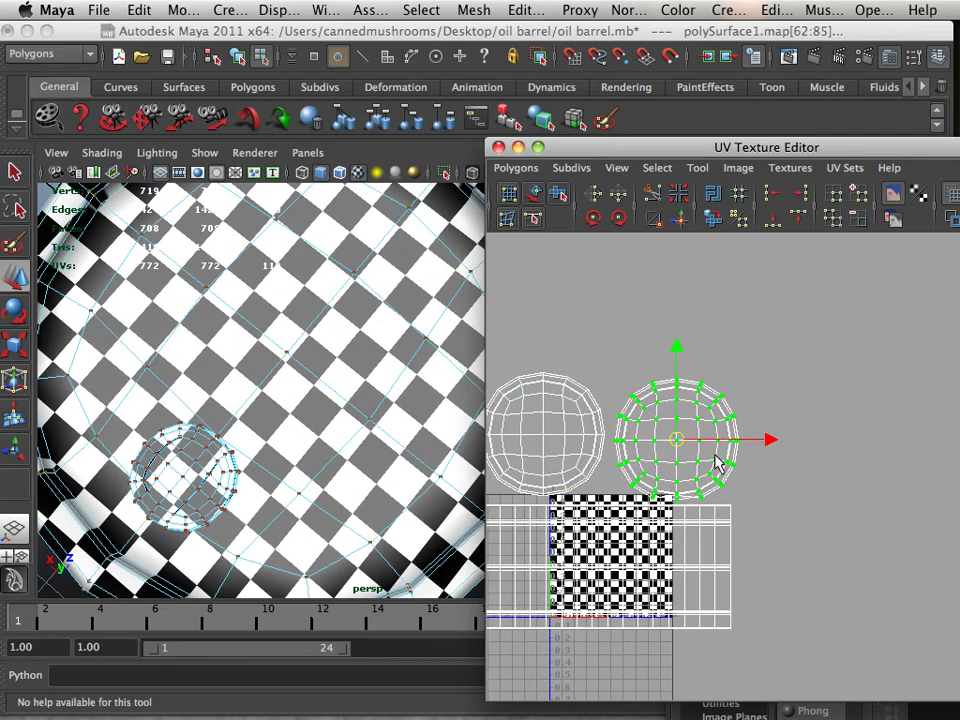
Move the small cap's UV shell into the gap between the two circular shells above the side shell, and deselect it.
right_click_drag(714, 456, 613, 444, "alt")
middle_click_drag(613, 444, 615, 427, "alt")
middle_click_drag(790, 566, 797, 559, "alt")
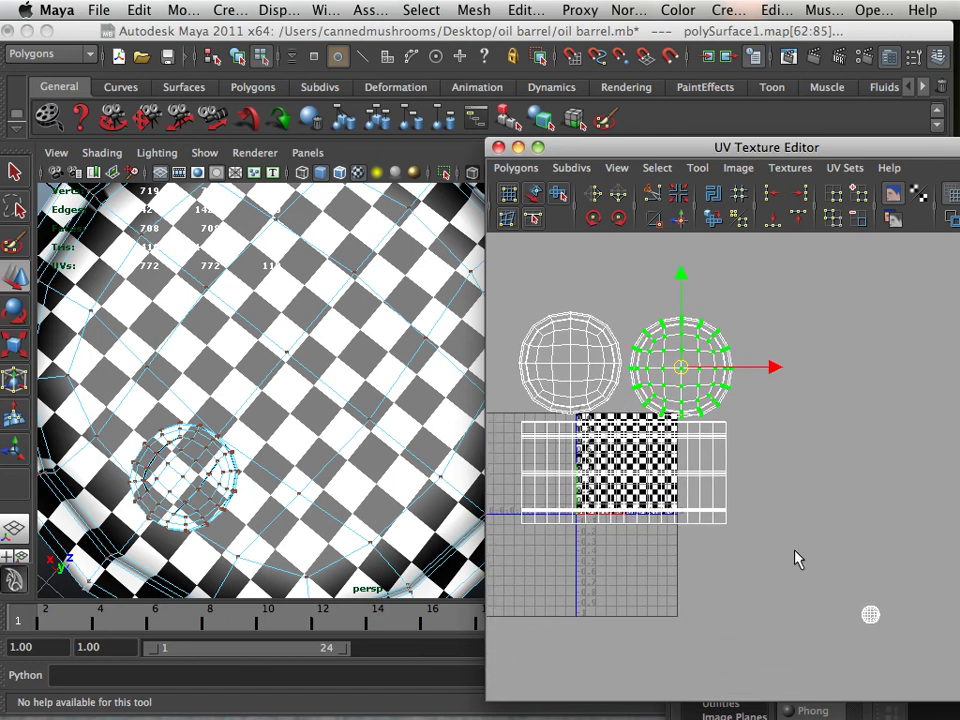
left_click_drag(905, 660, 627, 410)
right_click_drag(627, 410, 660, 494, "alt")
middle_click_drag(660, 494, 826, 521, "alt")
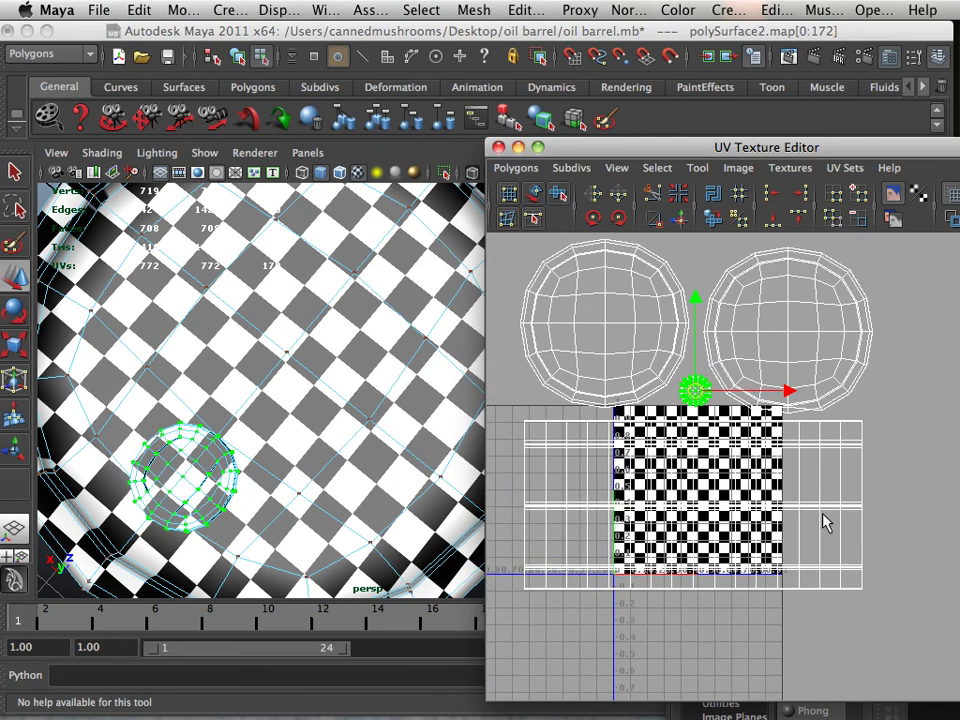
right_click_drag(838, 524, 566, 388, "alt")
left_click(928, 484)
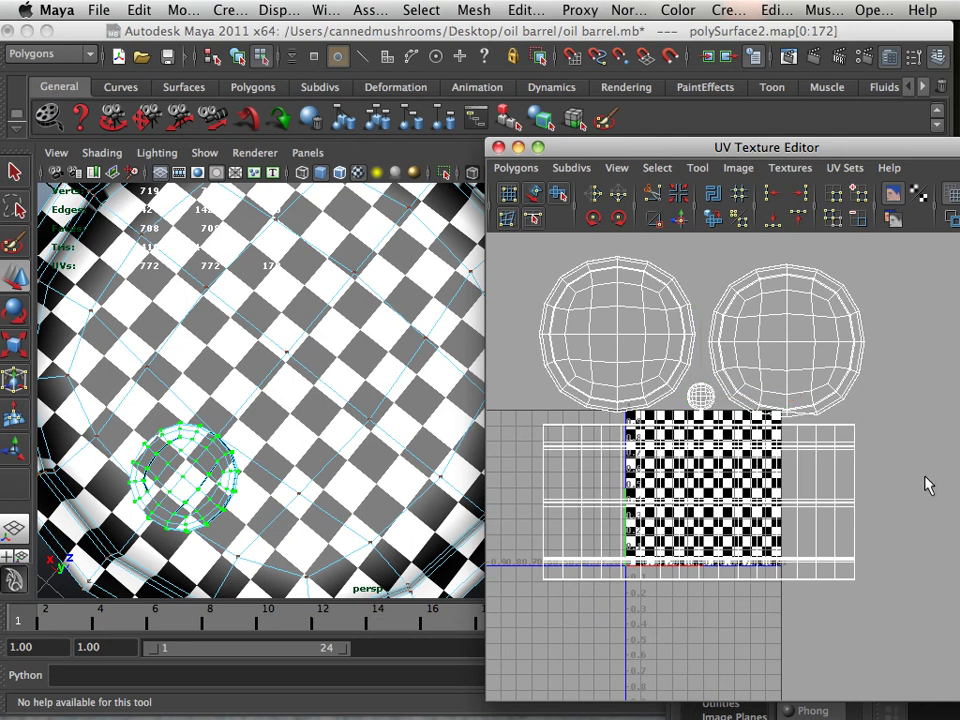
Pull the two overlapping rim UVs at the lower edge of the bottom end's shell outward in line with their rings.
right_click_drag(840, 452, 955, 518, "alt")
middle_click_drag(785, 449, 747, 557, "alt")
right_click_drag(747, 557, 842, 527, "alt")
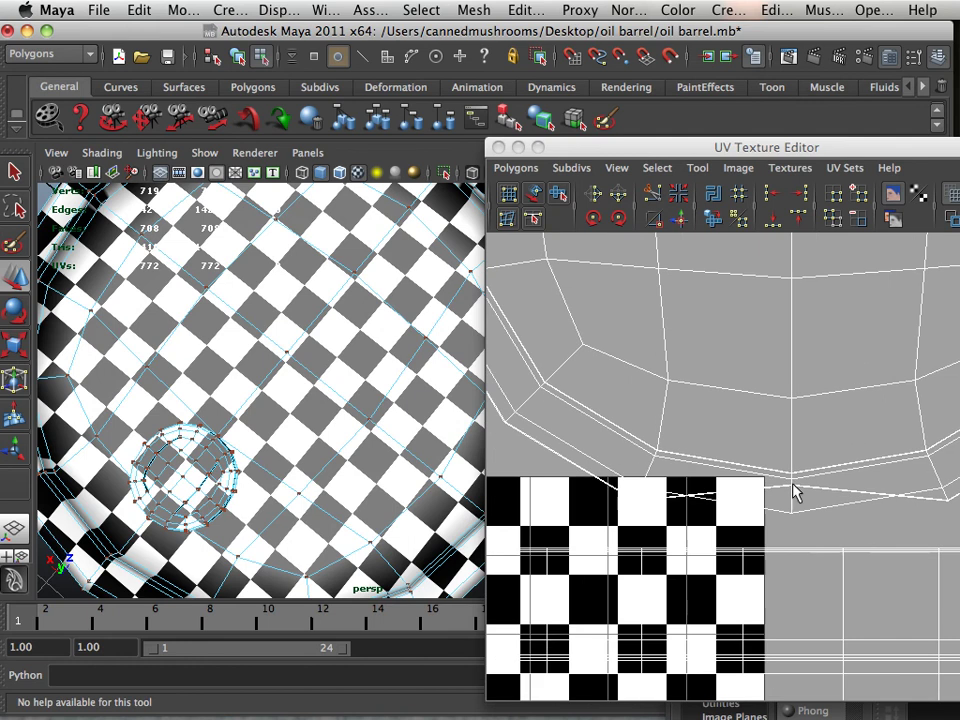
left_click(795, 492)
key("w")
left_click_drag(791, 493, 790, 540)
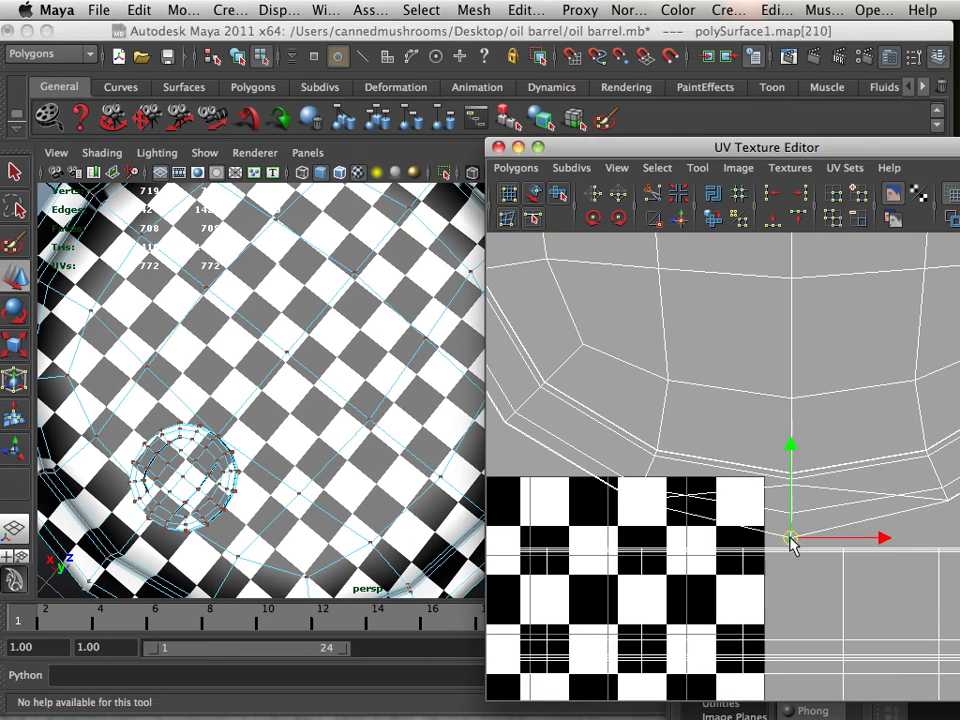
left_click(805, 495)
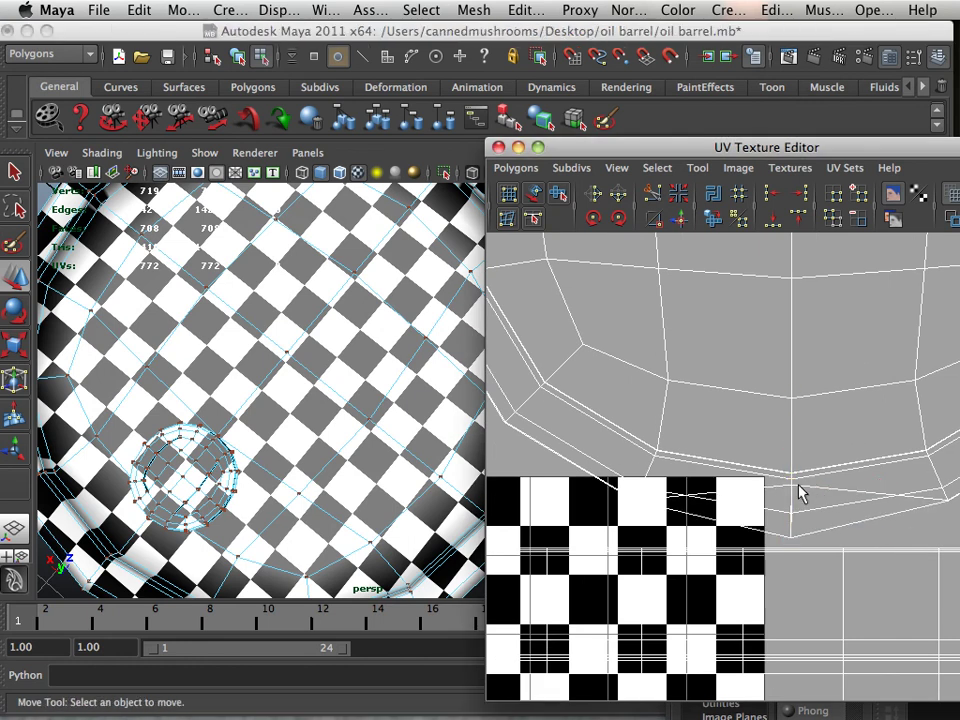
left_click(791, 486)
left_click_drag(791, 486, 793, 535)
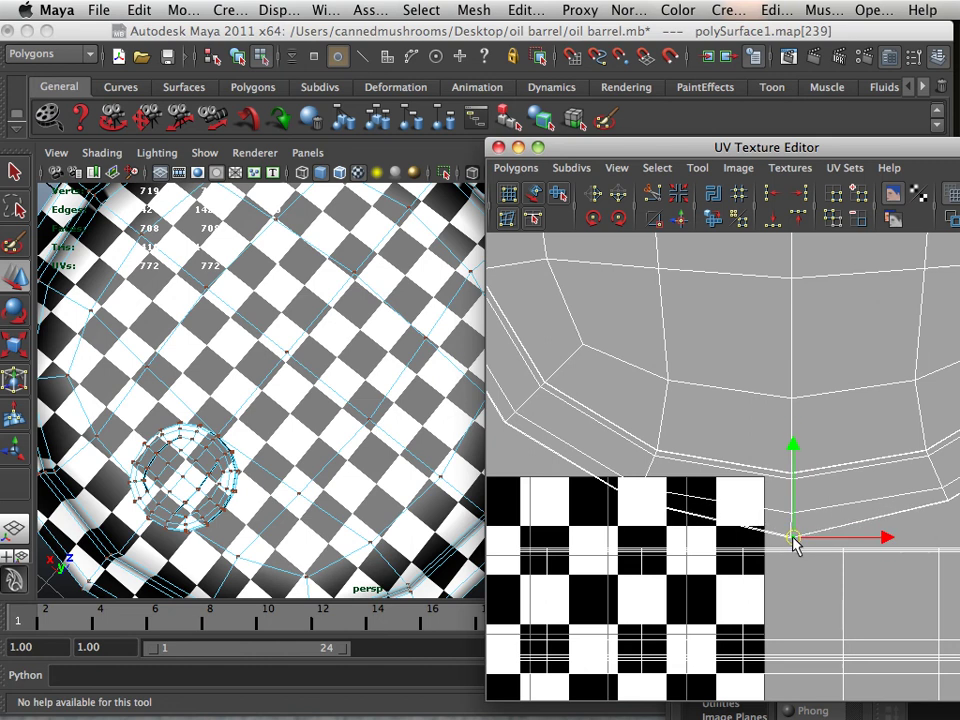
Select the outer rim edge loops of the lid's UV shell, convert them to UVs, and unfold them to widen the rim.
right_click_drag(823, 497, 584, 364, "alt")
middle_click_drag(576, 362, 581, 467, "alt")
right_click_drag(685, 467, 632, 462, "alt")
middle_click_drag(632, 462, 645, 490, "alt")
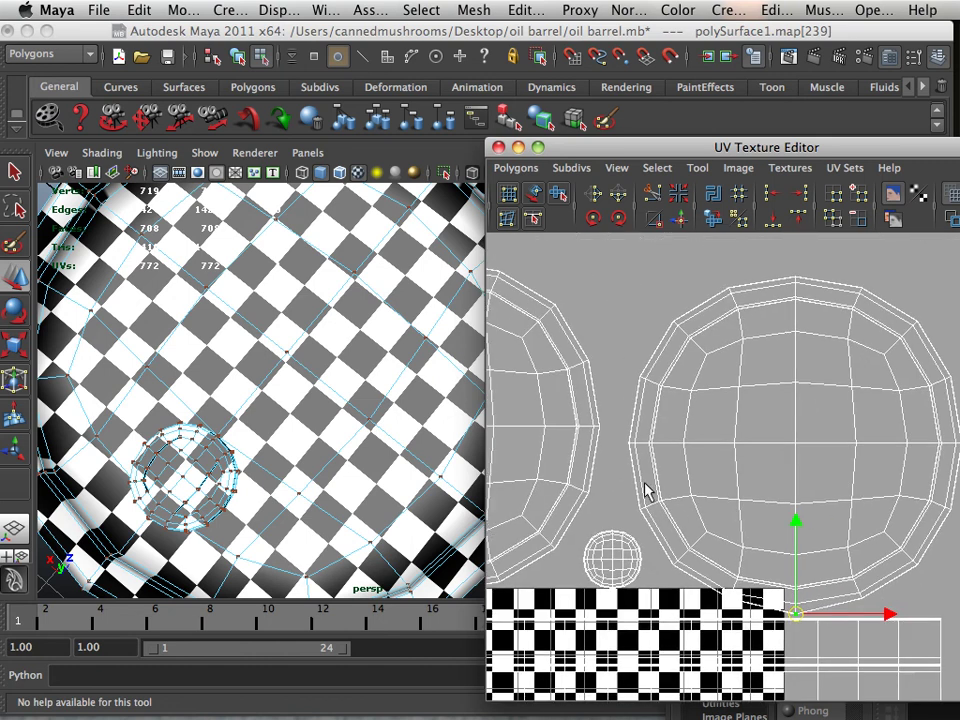
right_click_drag(730, 497, 758, 466)
scroll(793, 553, "down", 3)
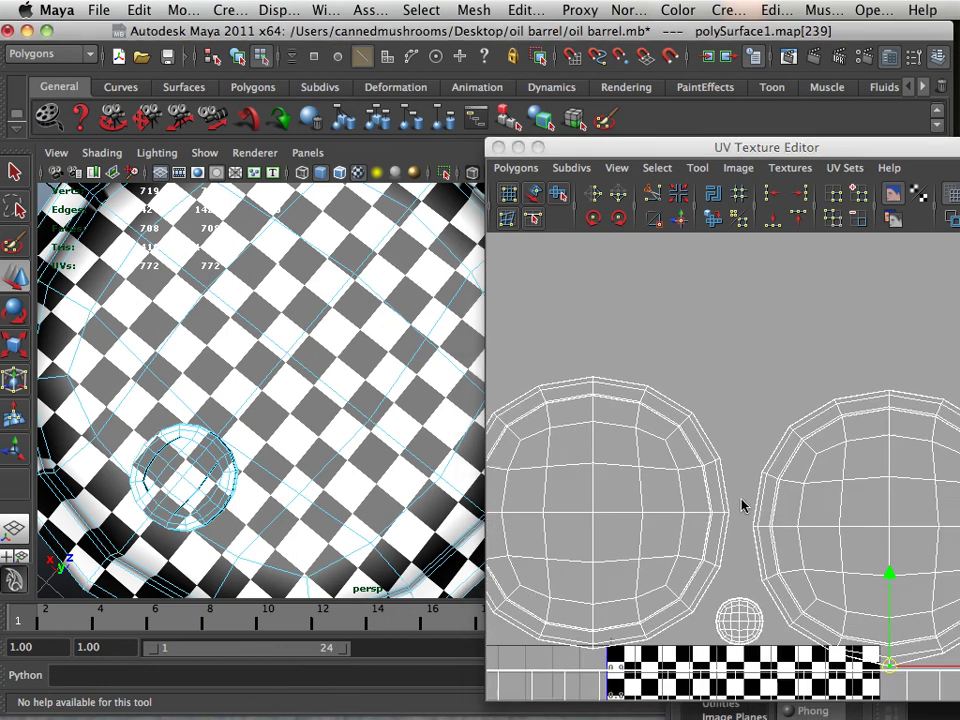
middle_click_drag(689, 467, 693, 472, "alt")
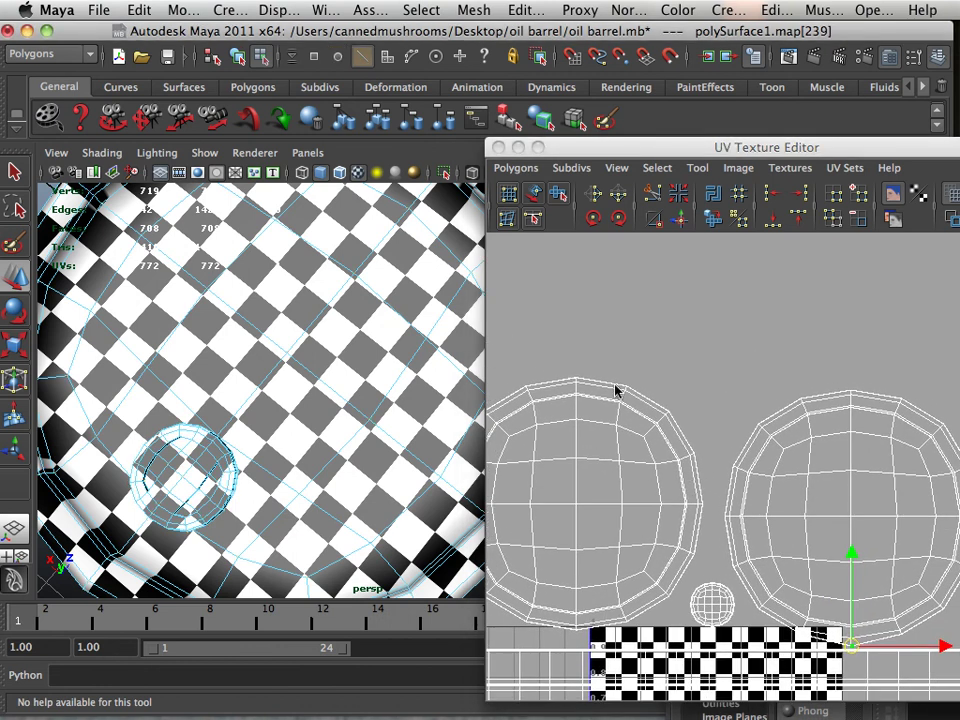
middle_click_drag(621, 381, 689, 340, "alt")
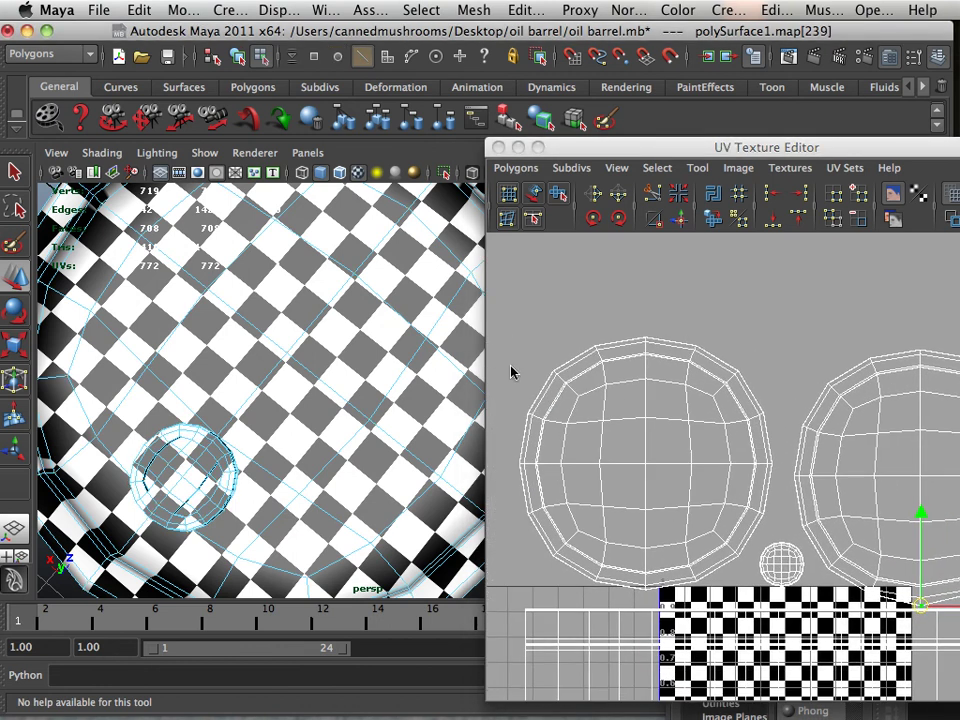
left_click_drag(470, 370, 410, 320, "alt")
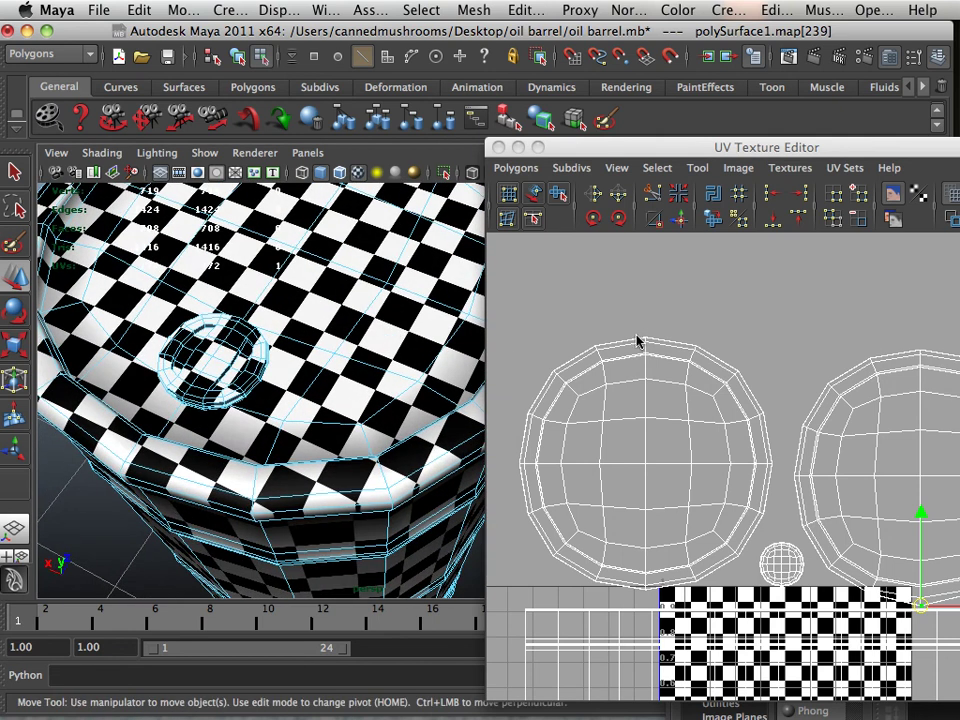
right_click_drag(637, 341, 628, 287)
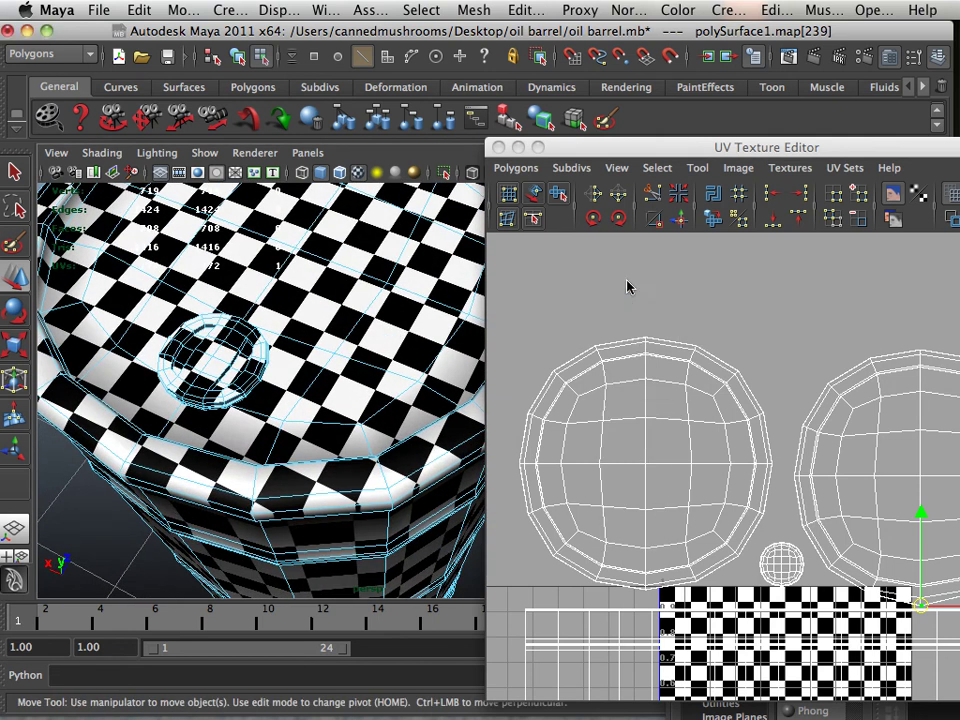
left_click(625, 351)
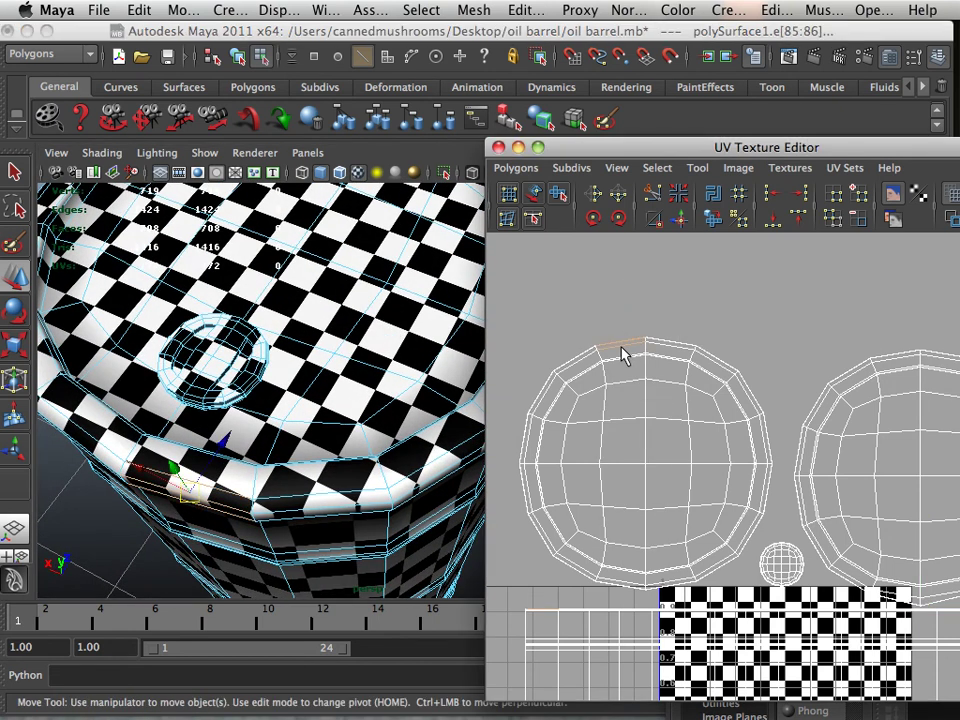
right_click_drag(621, 351, 733, 370, "ctrl")
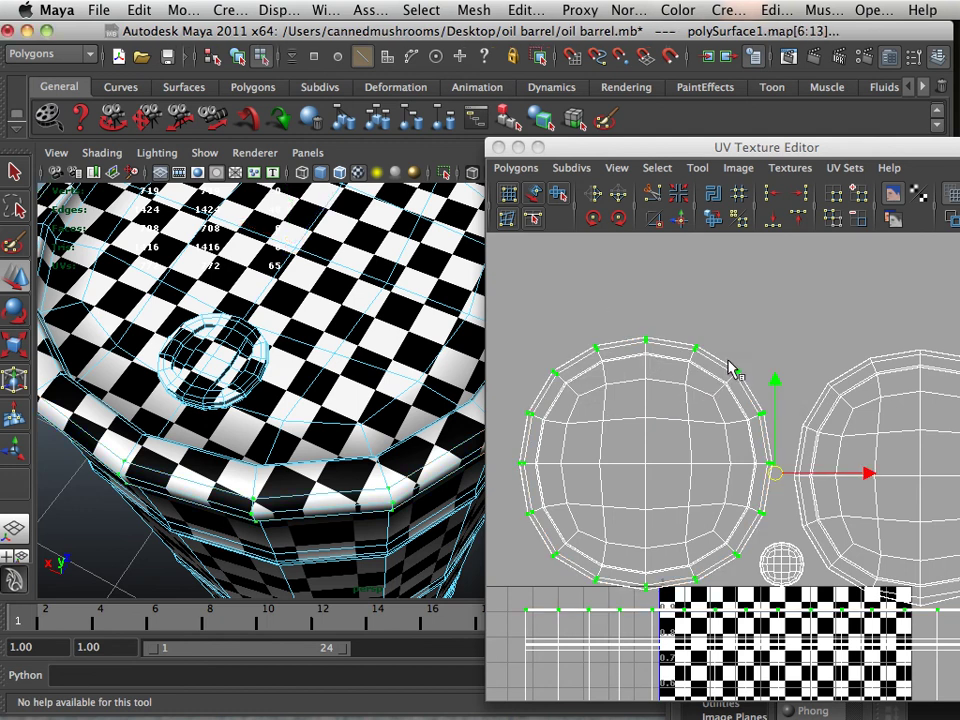
left_click(713, 222)
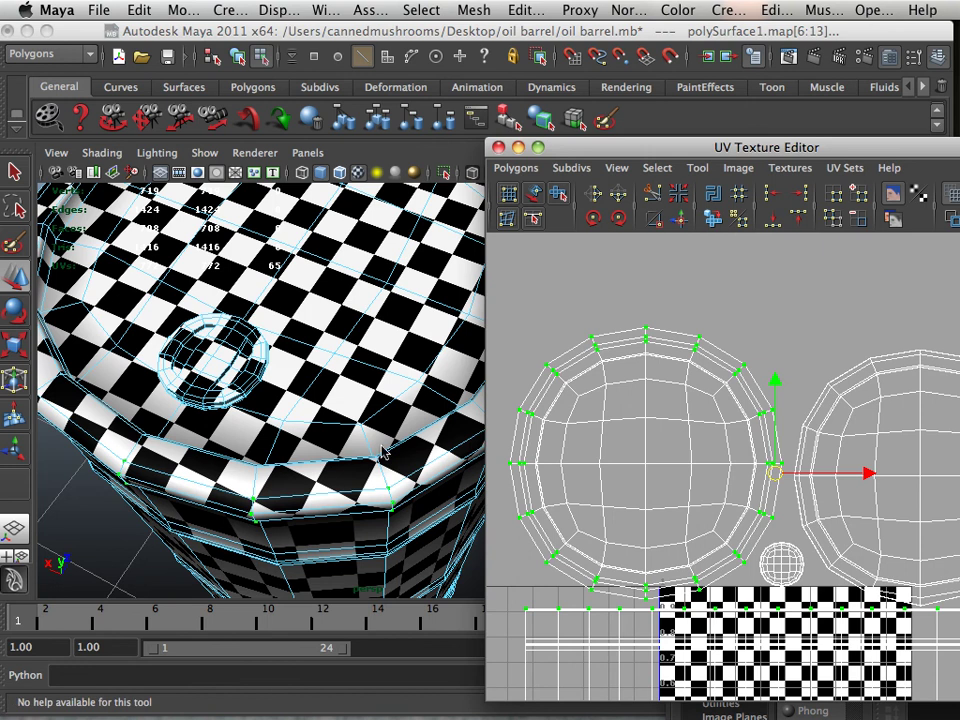
Inspect the barrel's rim, select all UVs of the bottom end's circular shell, and unfold them to even out its rings.
left_click_drag(332, 476, 349, 439, "alt")
middle_click_drag(349, 439, 354, 381, "alt")
left_click_drag(354, 381, 344, 432, "alt")
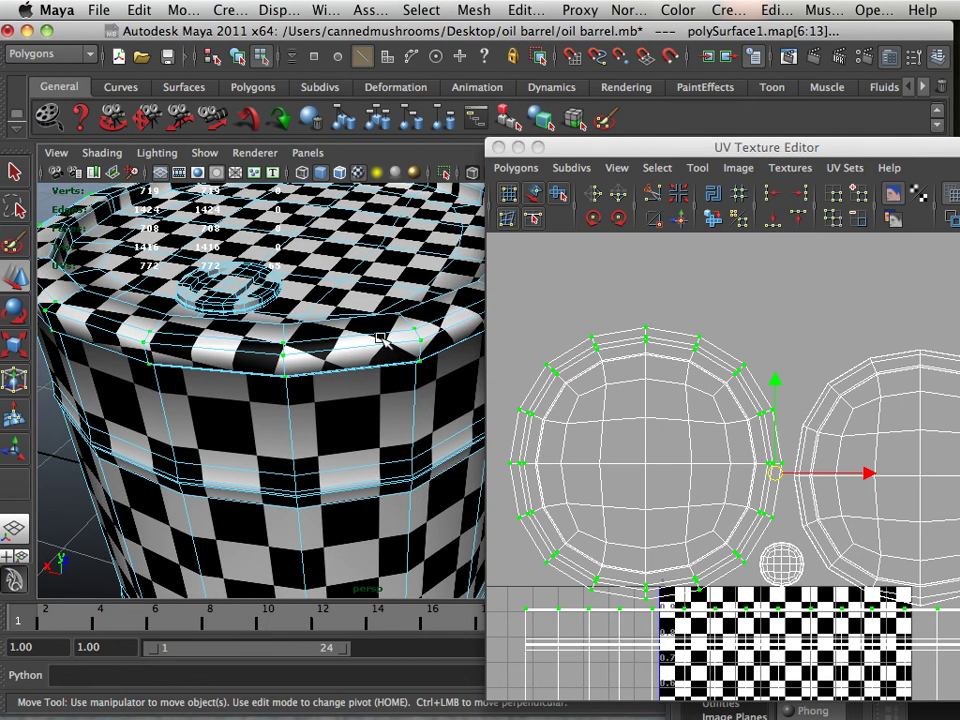
left_click_drag(381, 340, 369, 364, "alt")
middle_click_drag(780, 411, 497, 386, "alt")
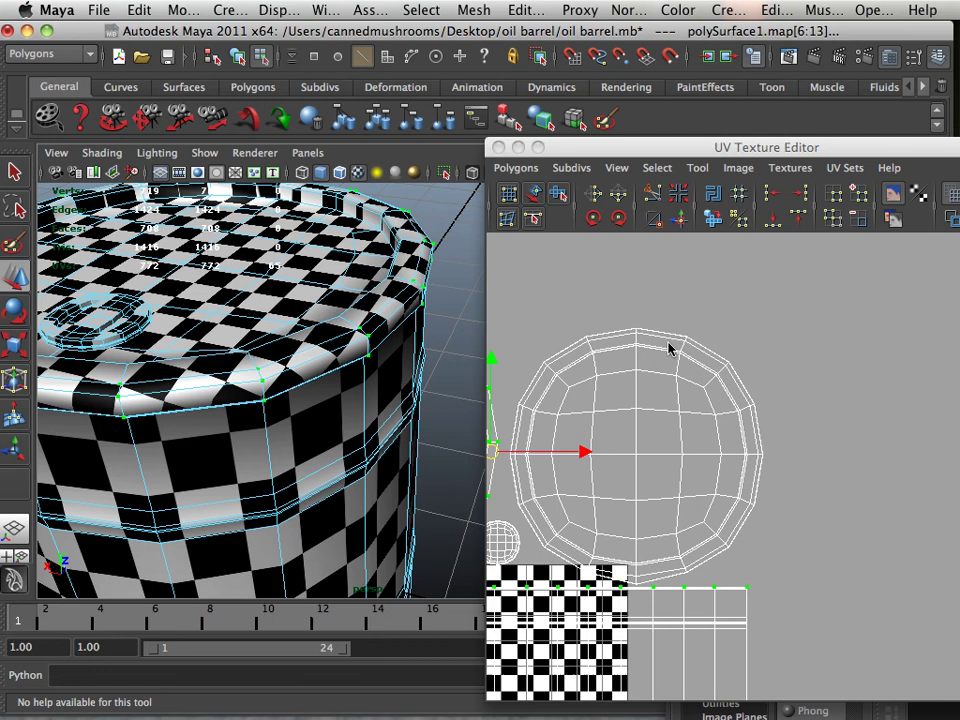
right_click_drag(669, 347, 675, 306)
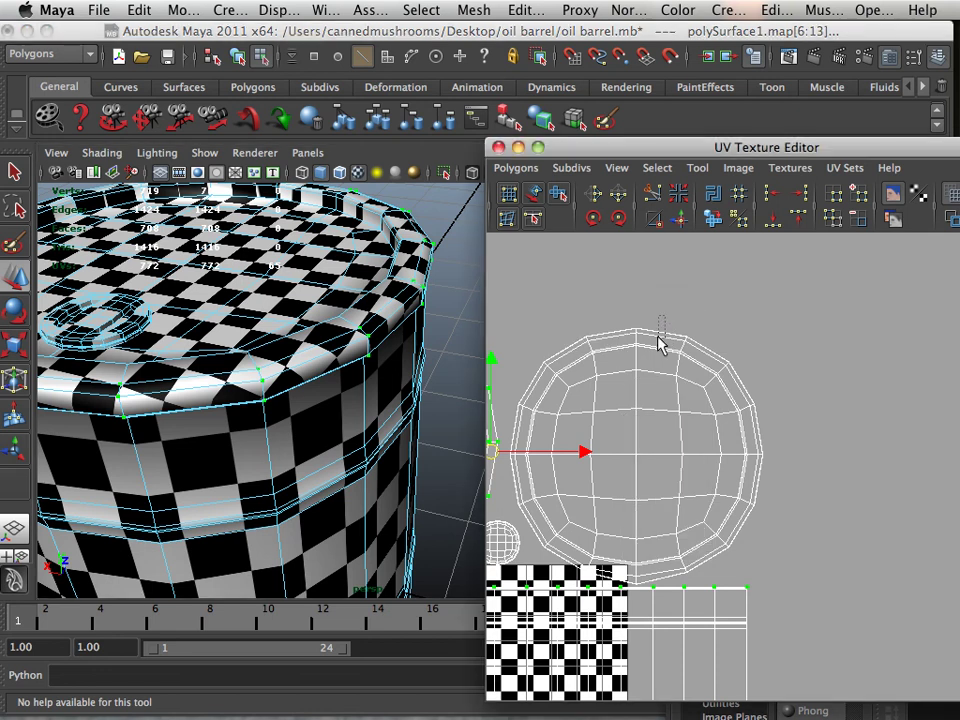
left_click(657, 342)
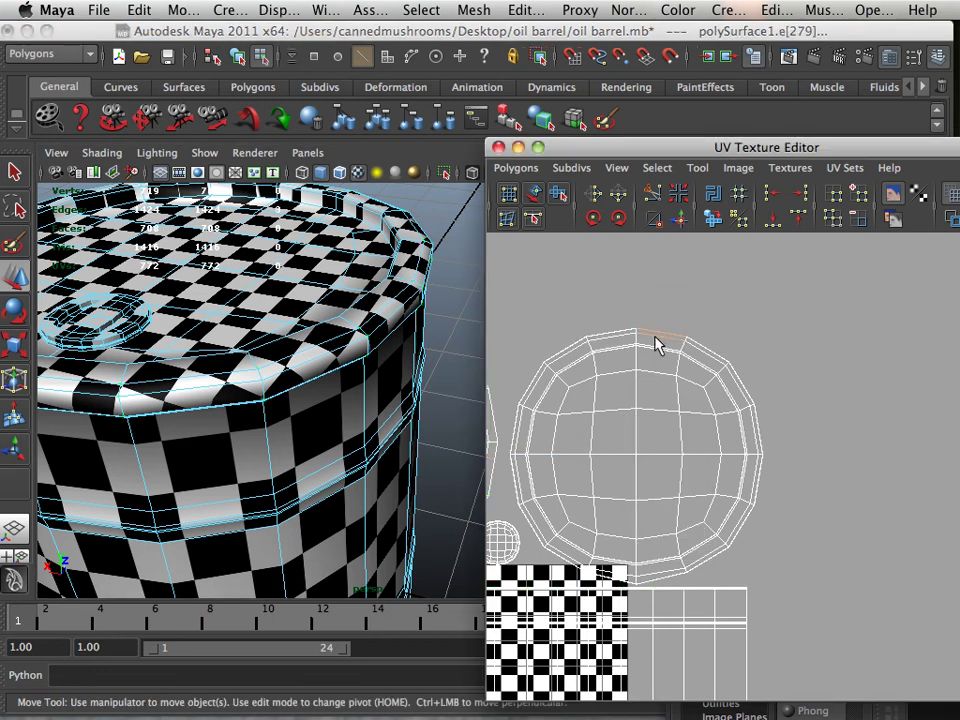
right_click_drag(680, 345, 745, 338)
right_click_drag(664, 338, 713, 327, "ctrl")
left_click_drag(671, 315, 623, 358)
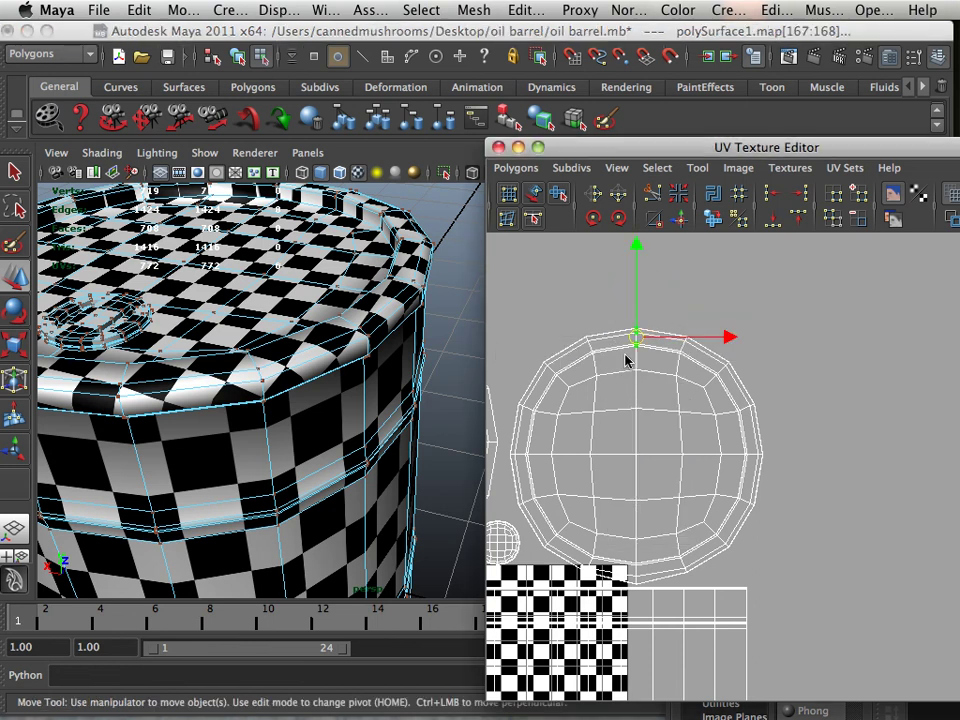
right_click(626, 360, "ctrl")
right_click_drag(626, 360, 673, 333, "ctrl")
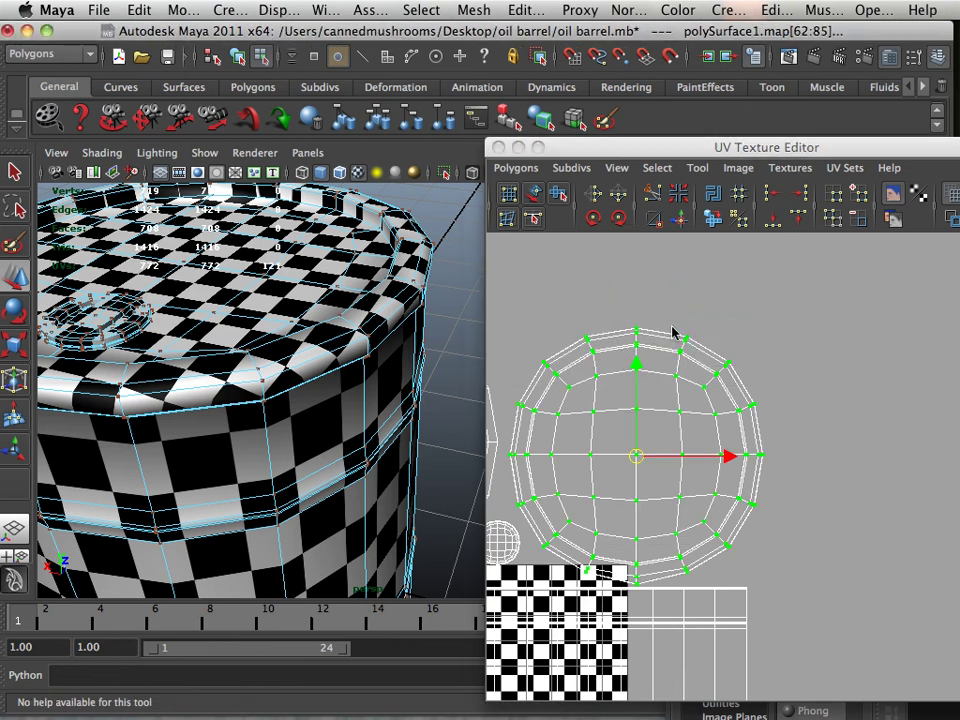
left_click(679, 192)
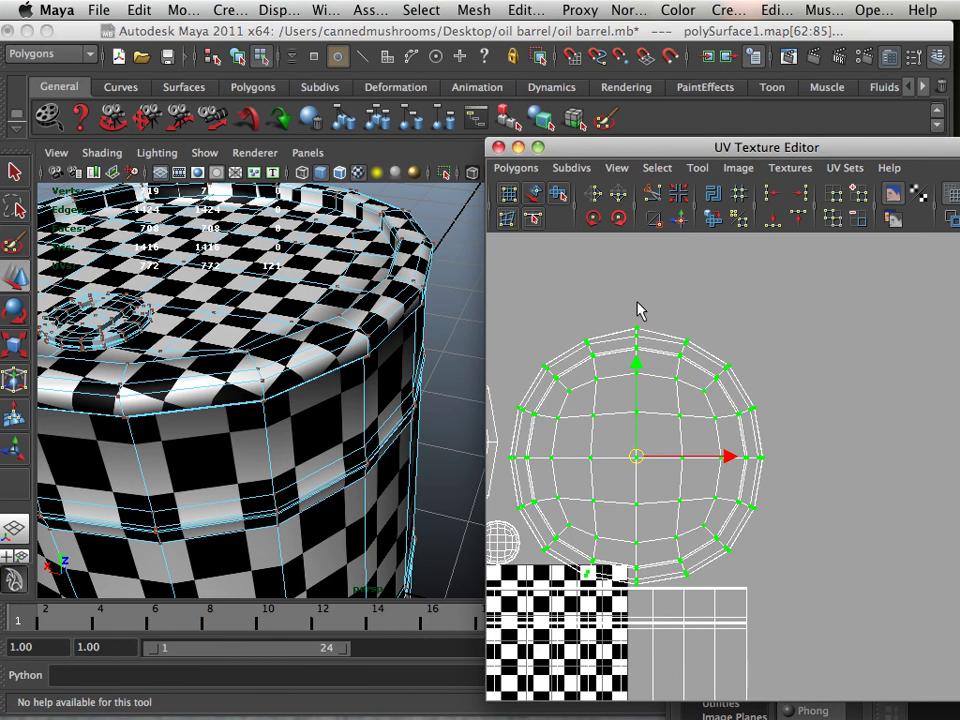
Select the bottom shell's outer rim edge loops, convert them to UVs, and unfold the rim outward.
right_click_drag(638, 333, 659, 322)
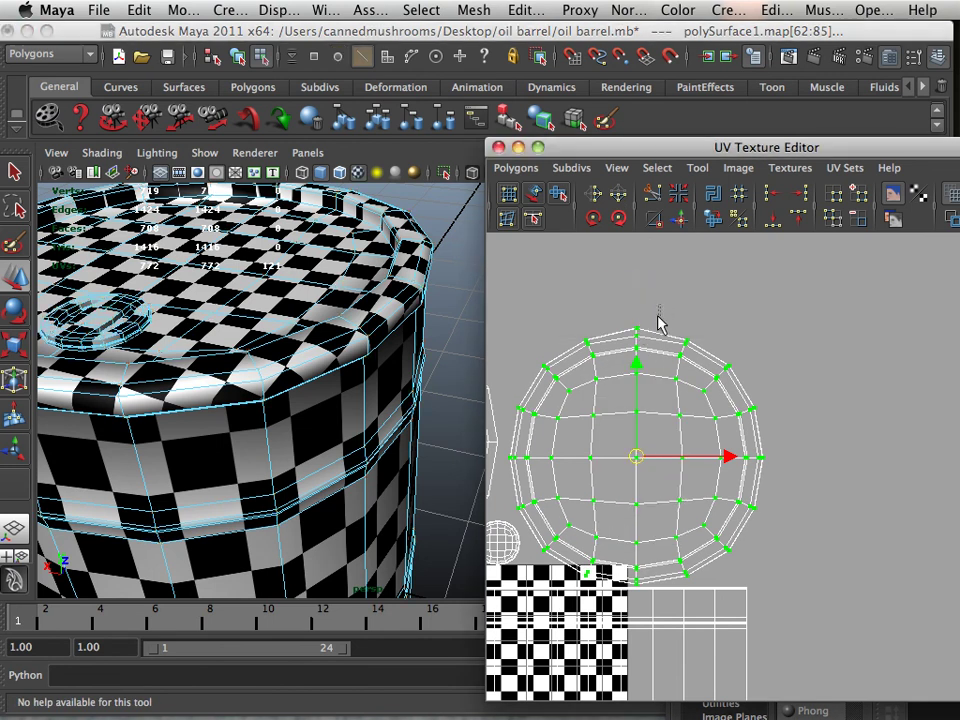
left_click(655, 341)
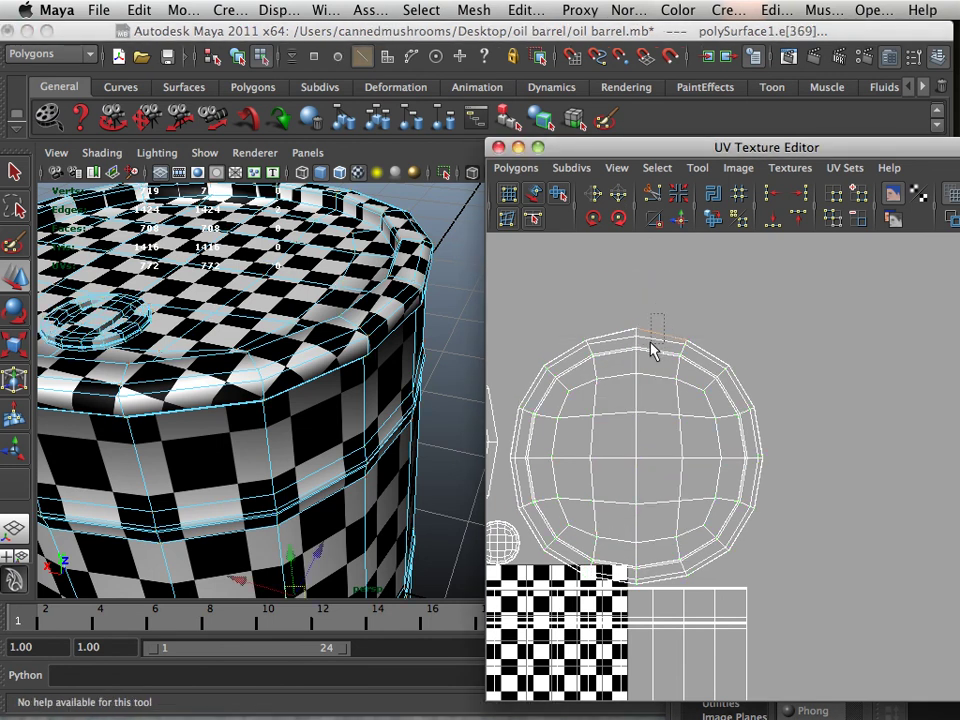
right_click_drag(651, 349, 776, 358, "ctrl")
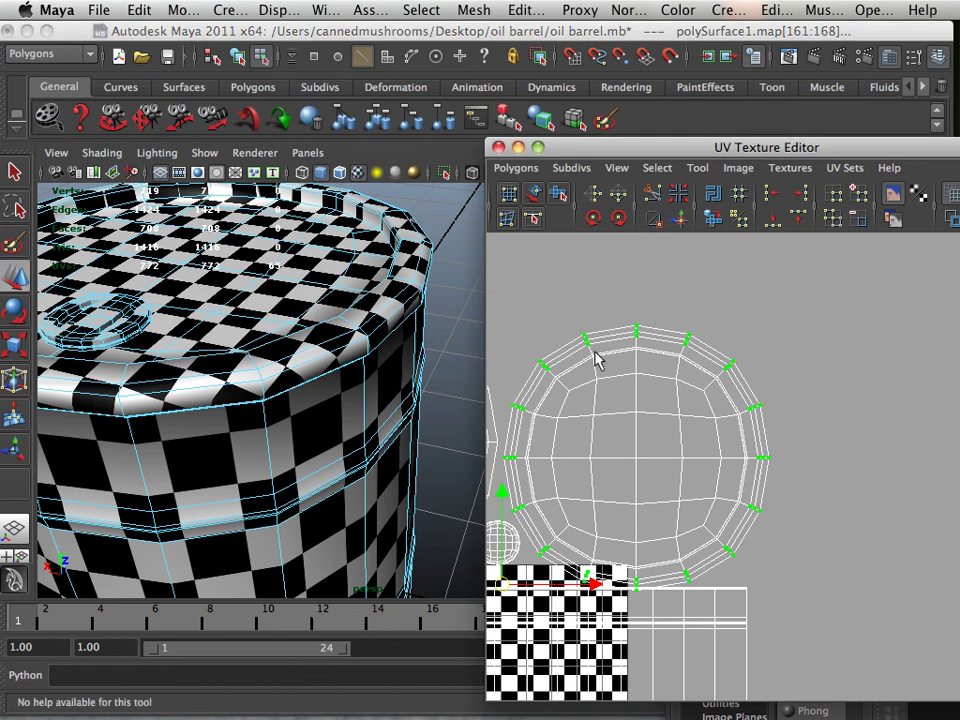
Select the inner rim edge loops of the lid's circular UV shell, convert them to UVs, and unfold them.
middle_click_drag(538, 358, 732, 337, "alt")
right_click_drag(732, 337, 799, 401, "alt")
middle_click_drag(666, 340, 632, 459, "alt")
left_click_drag(390, 268, 360, 326, "alt")
middle_click_drag(360, 326, 353, 411, "alt")
left_click_drag(353, 411, 366, 316, "alt")
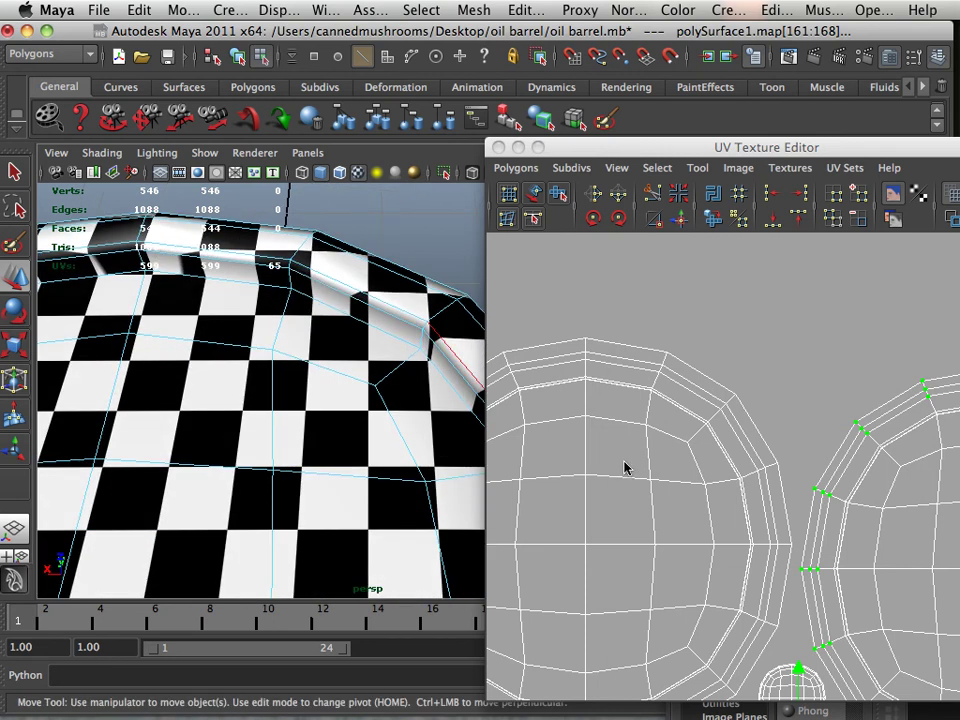
right_click_drag(663, 416, 686, 407)
left_click(618, 389)
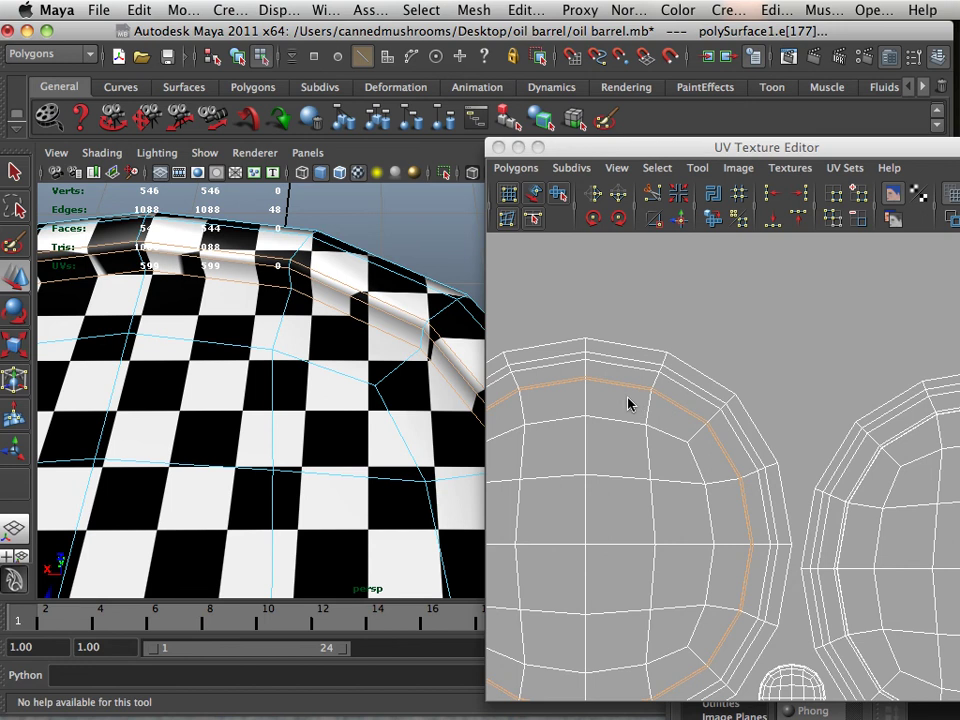
right_click_drag(621, 392, 730, 396, "ctrl")
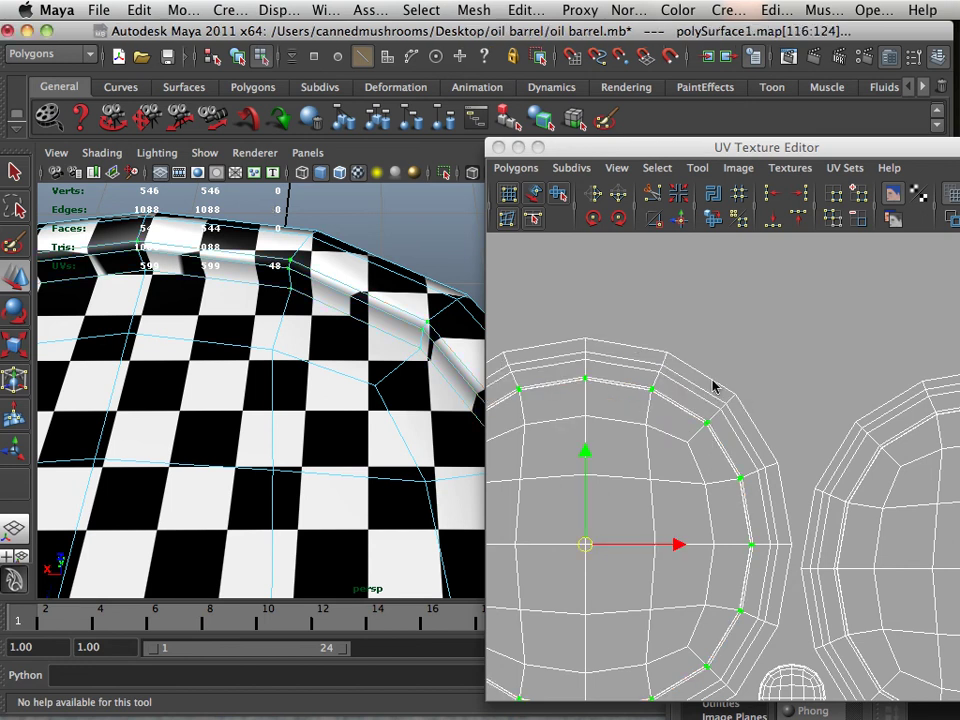
left_click(709, 222)
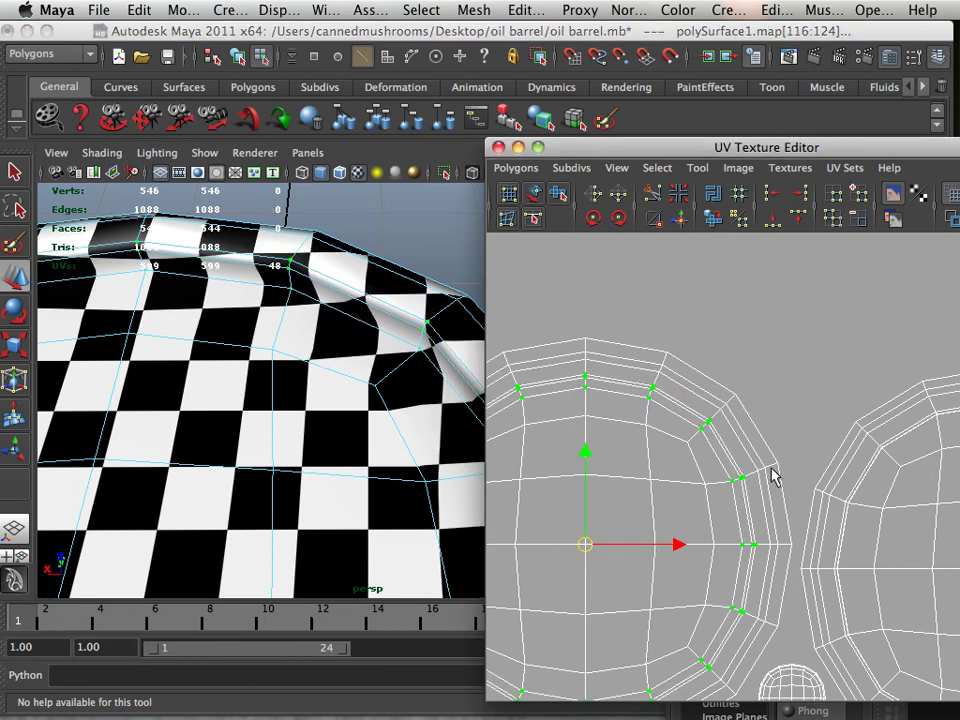
Select the inner rim edge loops of the bottom end's UV shell, convert them to UVs, and unfold them.
middle_click_drag(775, 478, 472, 430, "alt")
right_click(669, 364)
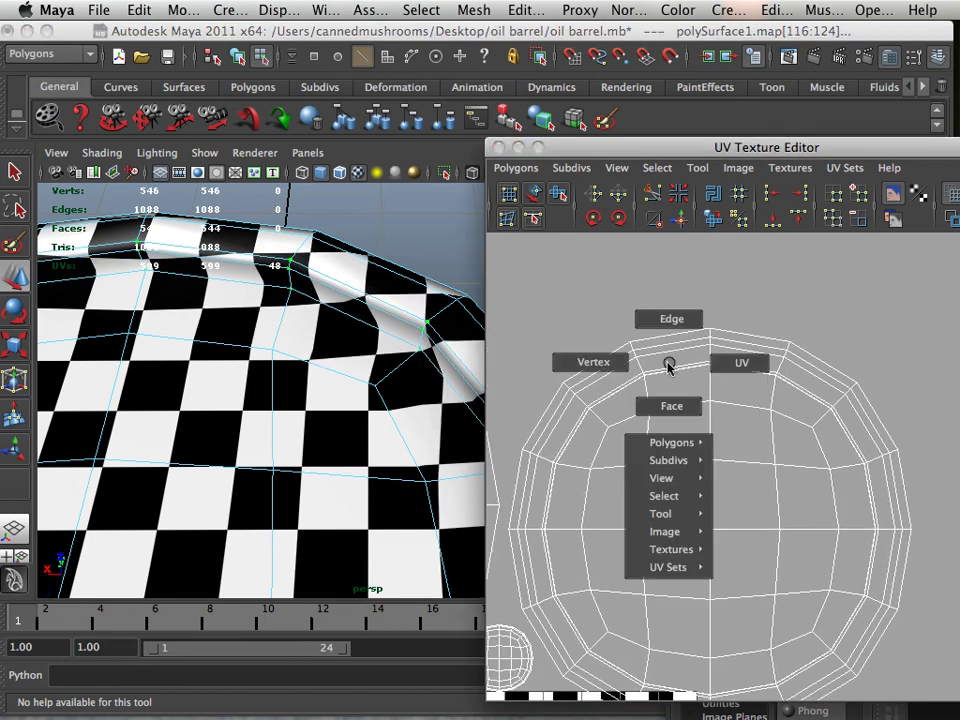
right_click_drag(669, 364, 672, 320)
left_click(671, 377)
right_click(671, 374, "ctrl")
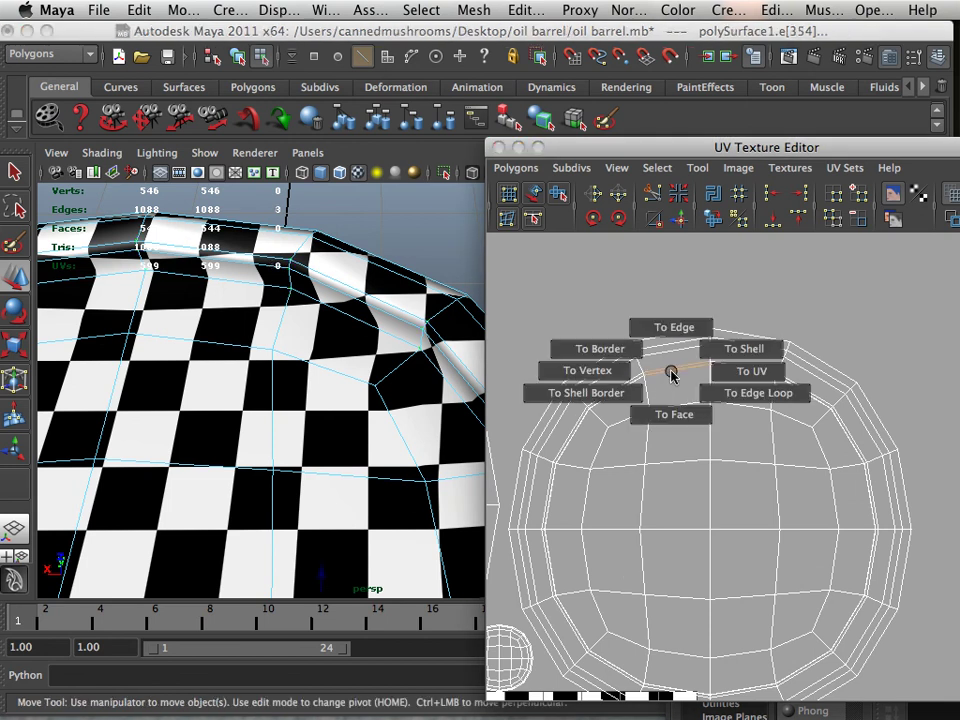
right_click_drag(671, 374, 714, 388, "ctrl")
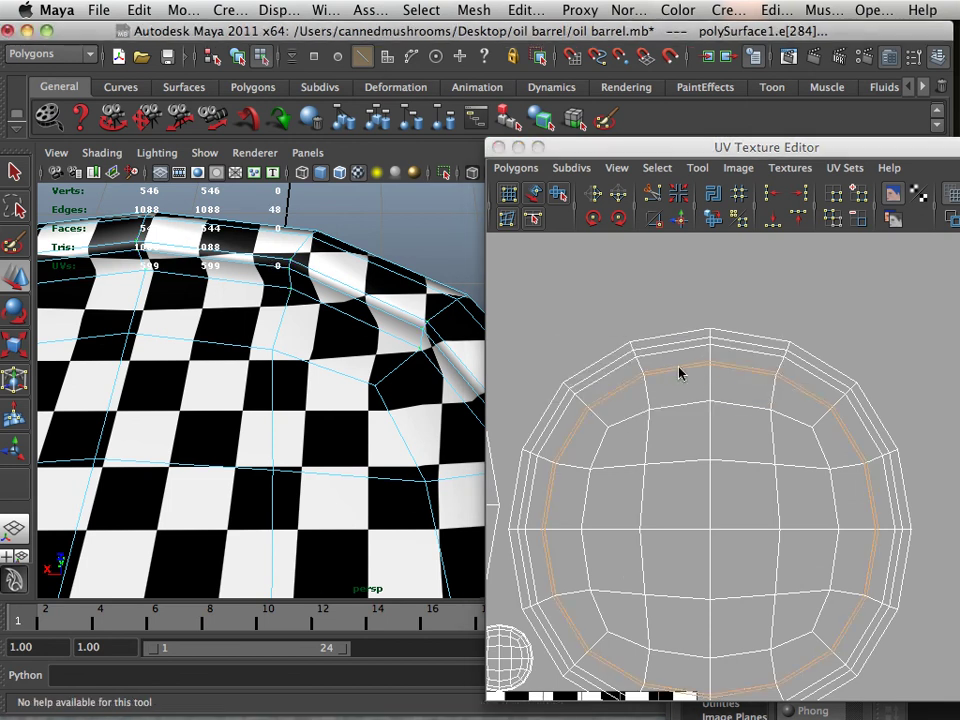
right_click(679, 371, "ctrl")
right_click_drag(732, 373, 733, 374, "ctrl")
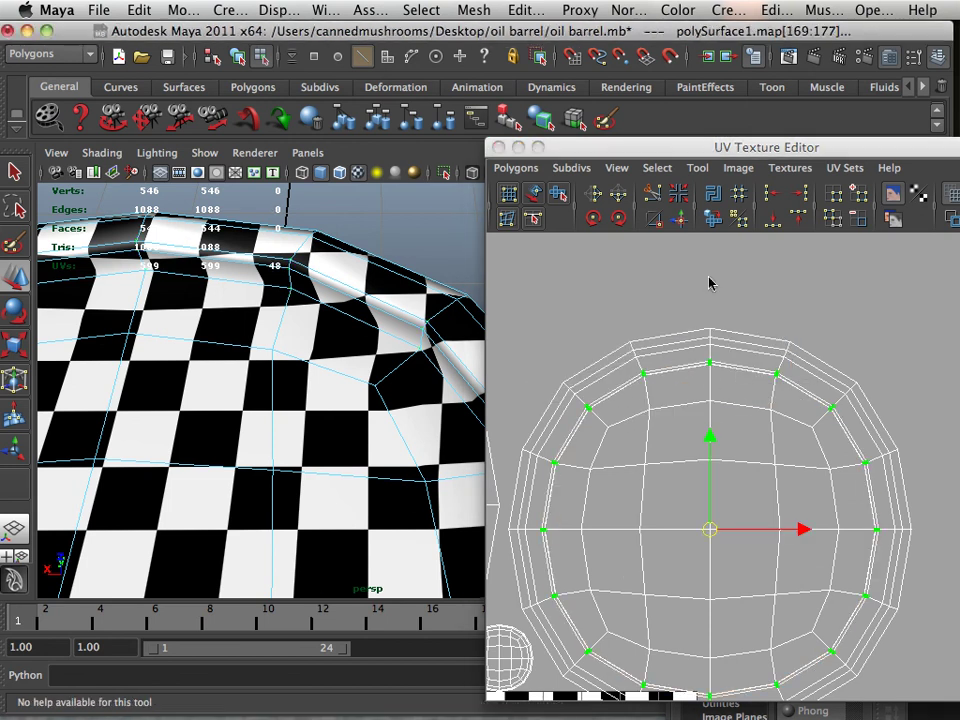
Select the outer ring edge loops of the small cap's UV shell, convert them to UVs, and unfold them.
middle_click_drag(579, 519, 750, 309, "alt")
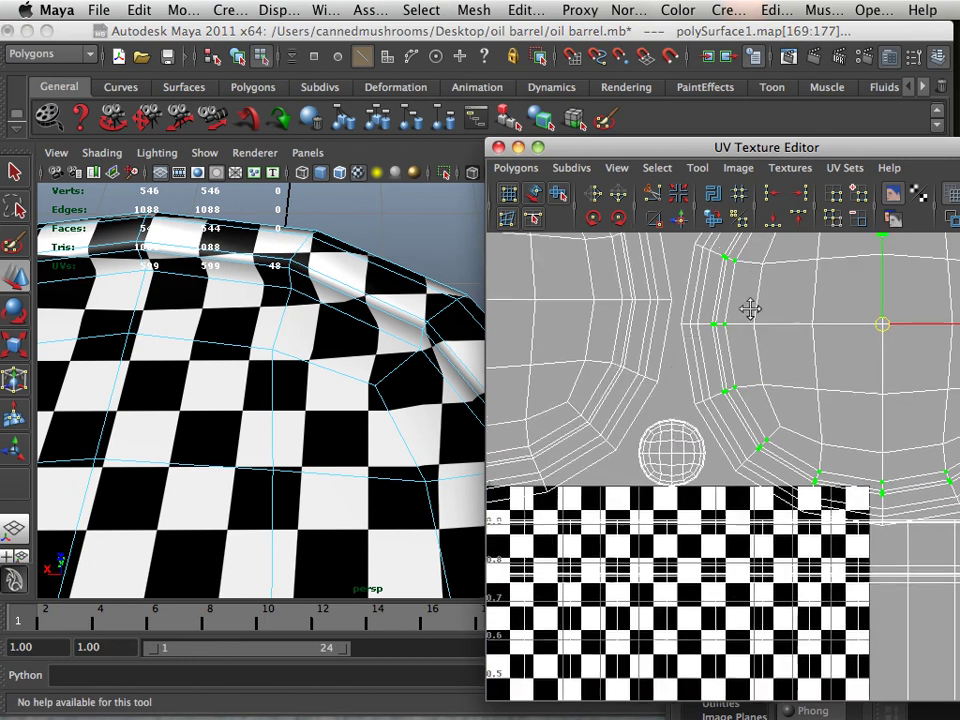
scroll(718, 443, "up", 3)
scroll(840, 489, "up", 3)
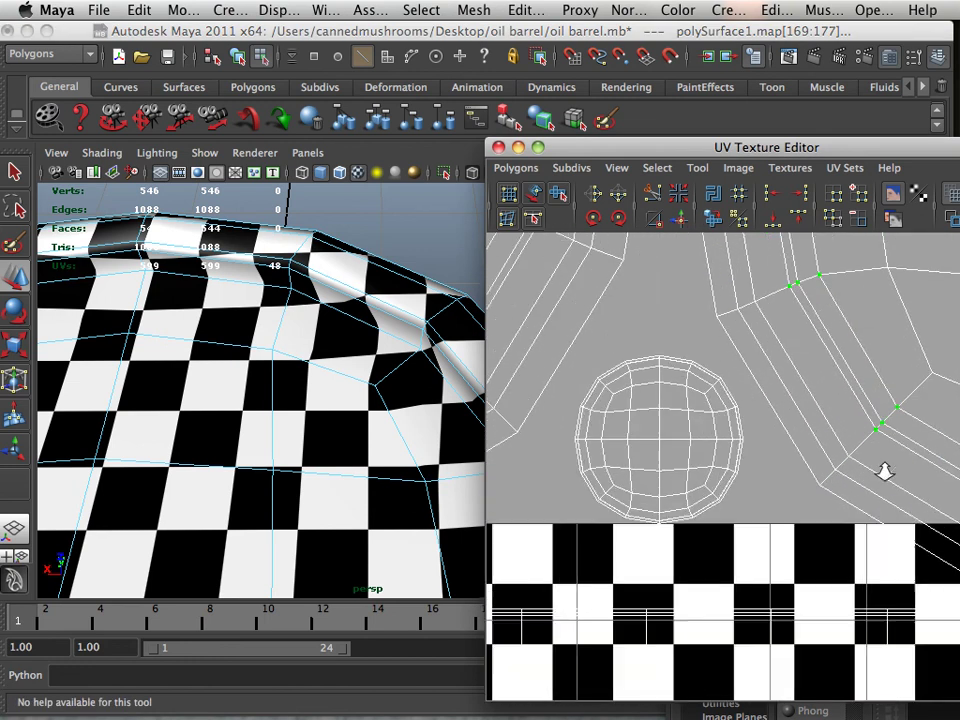
middle_click_drag(601, 339, 619, 437, "alt")
right_click_drag(619, 437, 736, 496, "alt")
right_click_drag(628, 459, 741, 486)
left_click(626, 459)
right_click_drag(608, 452, 760, 470, "ctrl")
left_click(716, 220)
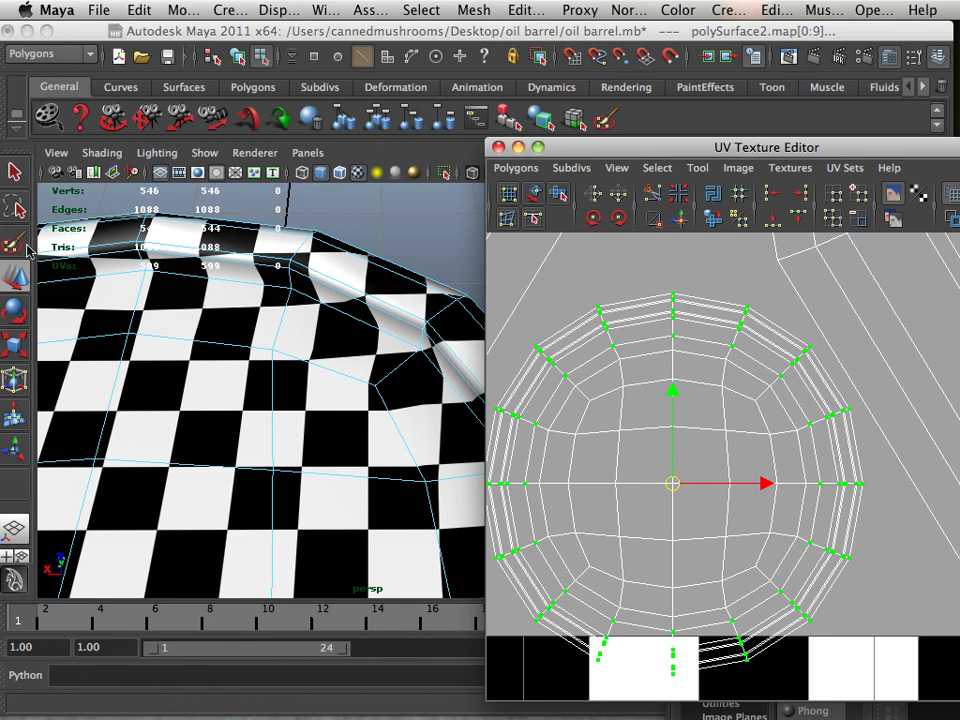
Lasso-select the inner edges of the small cap's shell, convert them to UVs, and unfold its centre.
left_click(15, 207)
left_click(580, 398)
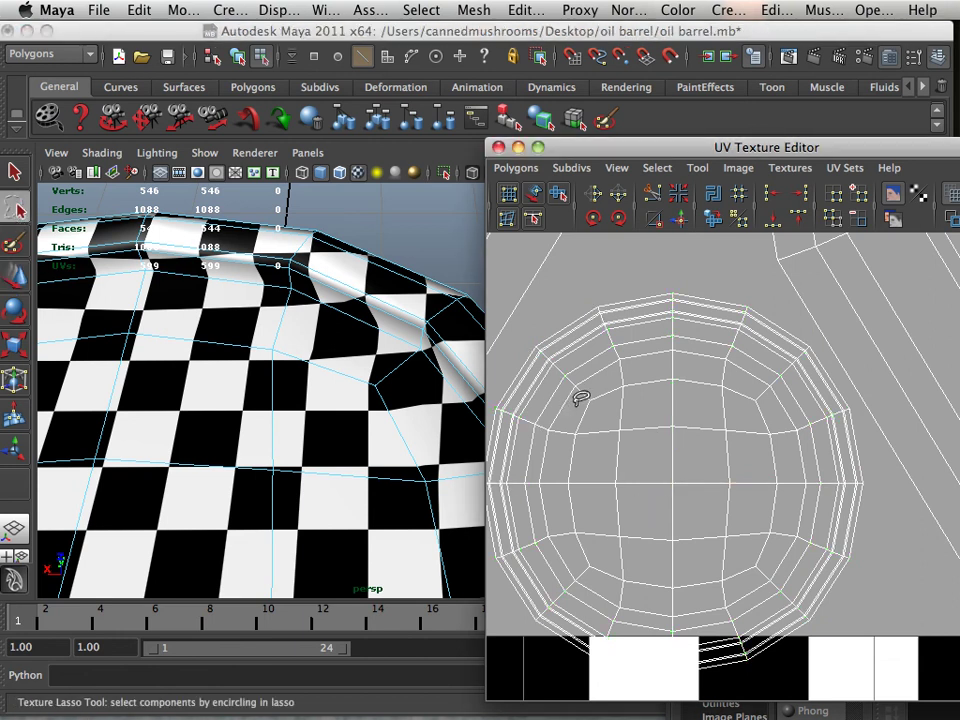
left_click_drag(564, 455, 588, 557)
left_click_drag(714, 594, 755, 577)
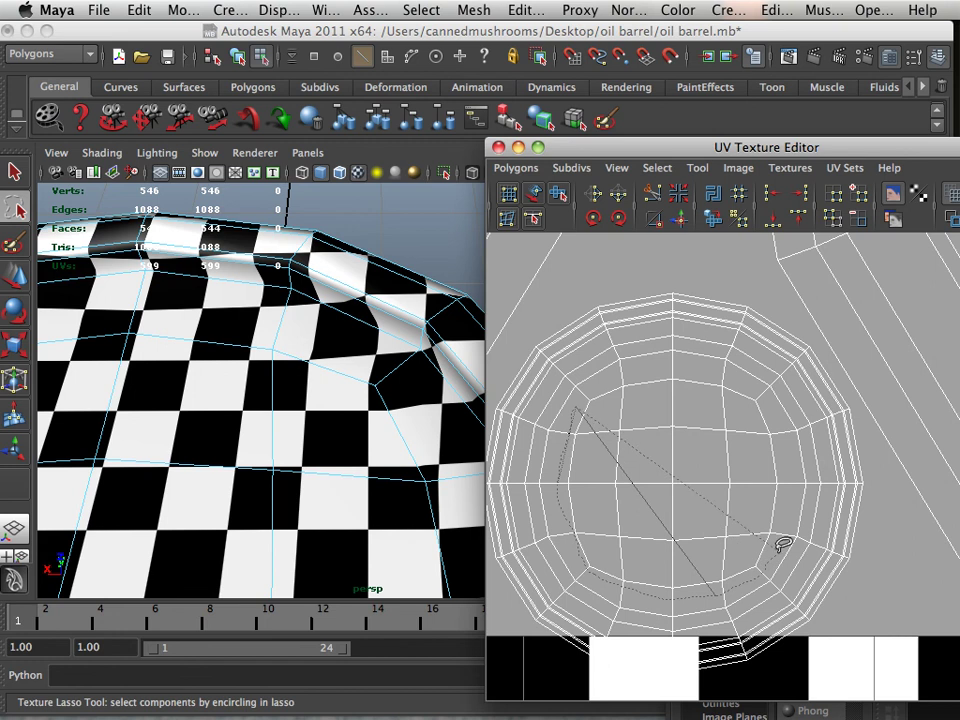
mouse_move(766, 393)
left_mouse_down()
mouse_move(666, 365)
mouse_move(568, 364)
left_mouse_up()
right_click(638, 437)
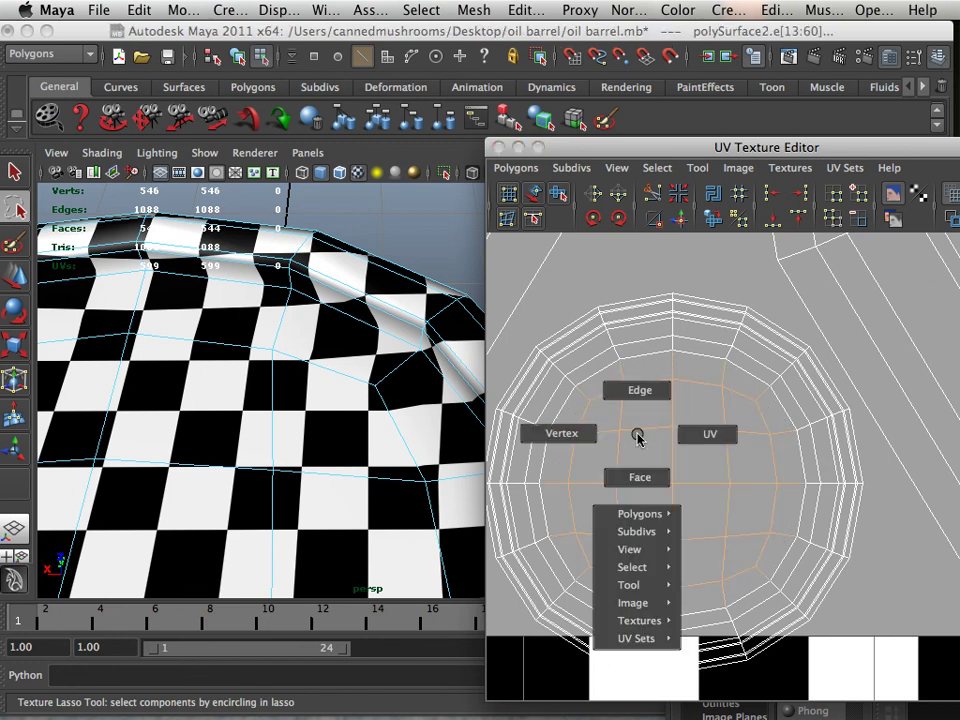
left_click(710, 434)
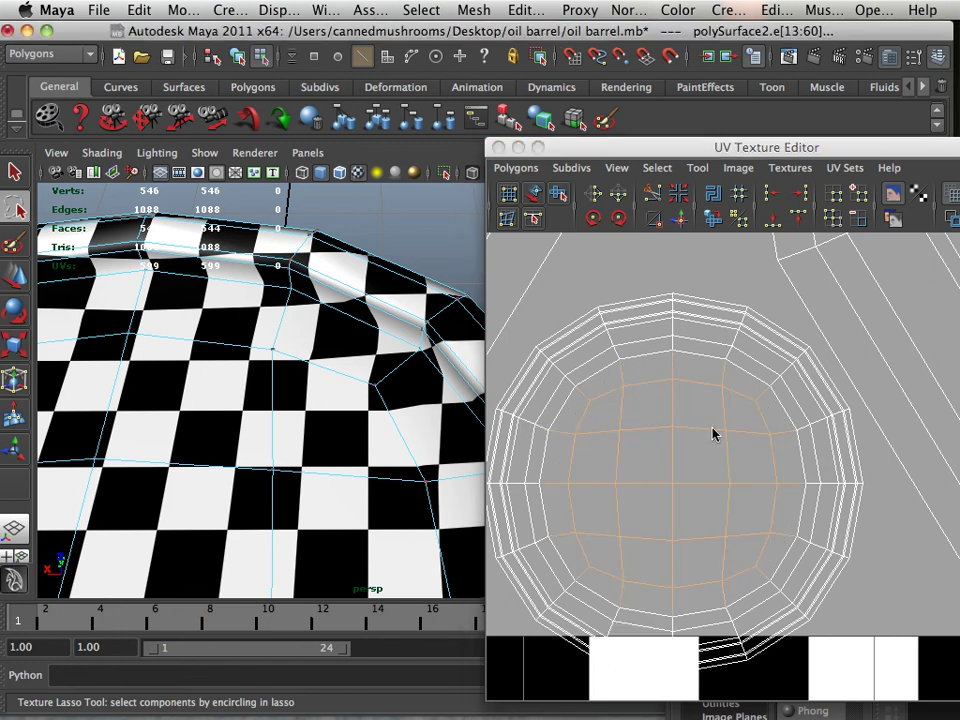
right_click(596, 405, "ctrl")
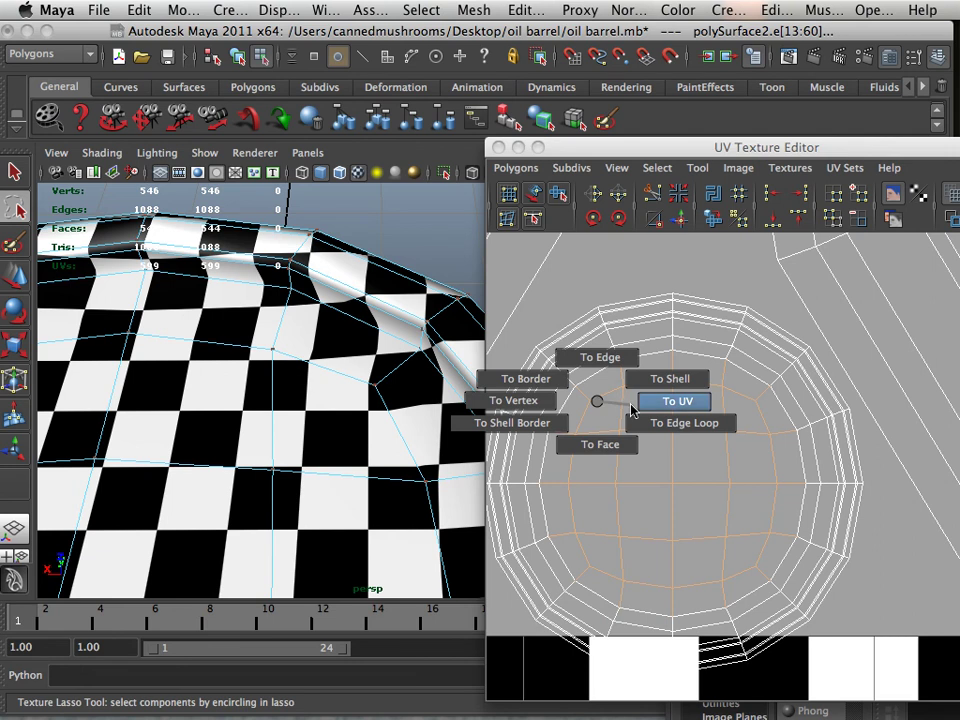
left_click(638, 399)
left_click(710, 220)
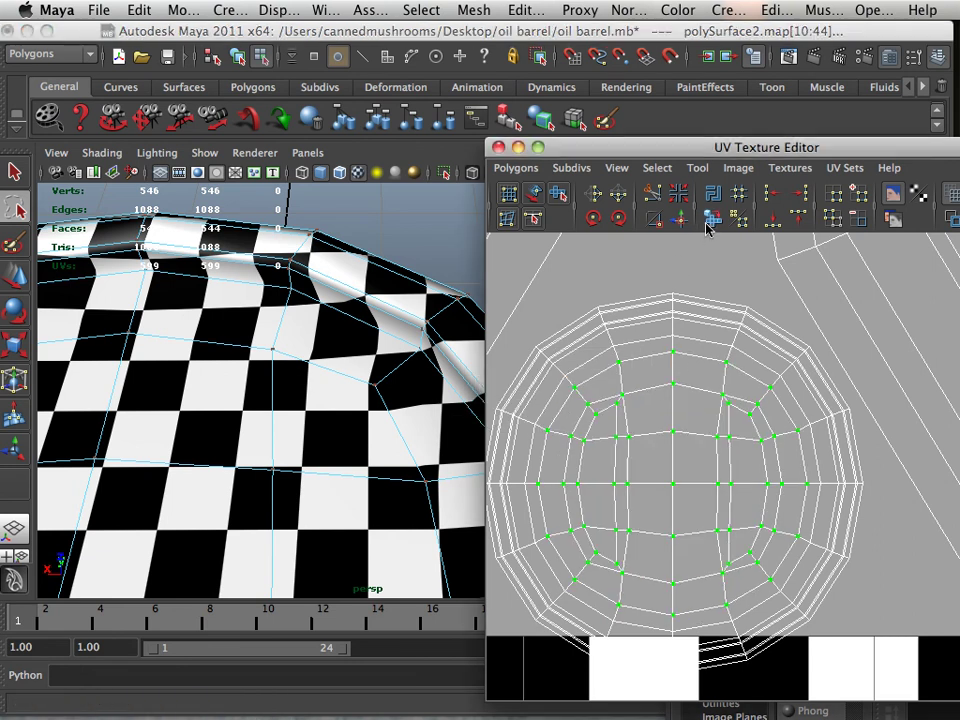
Select the bottom end's entire UV shell and move it up slightly, clear of the barrel's side shell.
right_click_drag(757, 457, 377, 358, "alt")
middle_click_drag(628, 388, 658, 398, "alt")
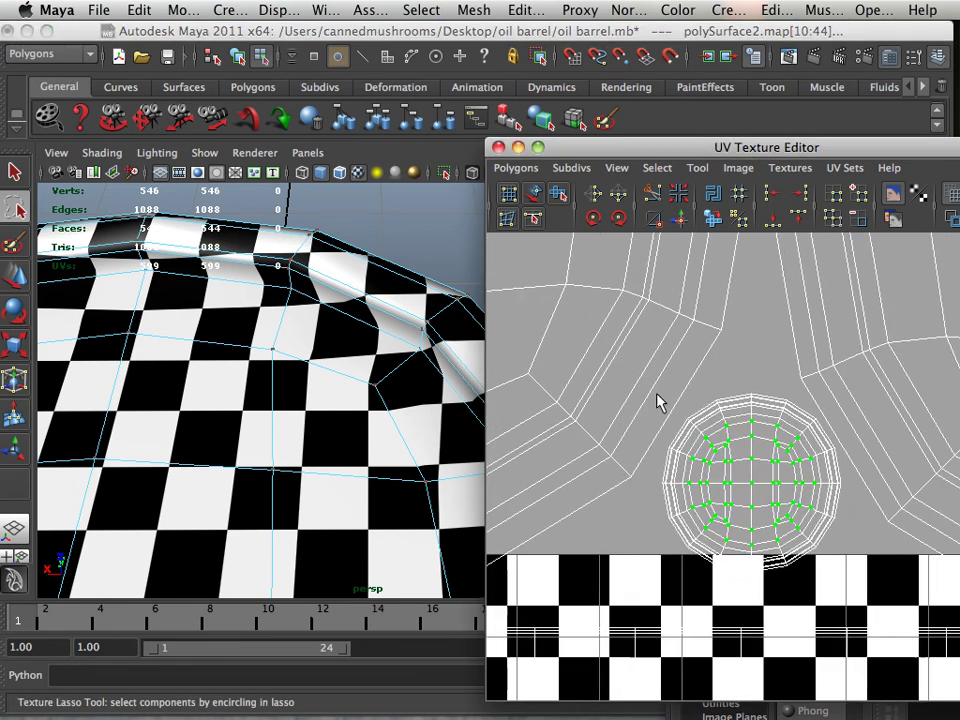
right_click_drag(658, 398, 382, 320, "alt")
middle_click_drag(604, 371, 432, 357, "alt")
scroll(582, 381, "down", 3)
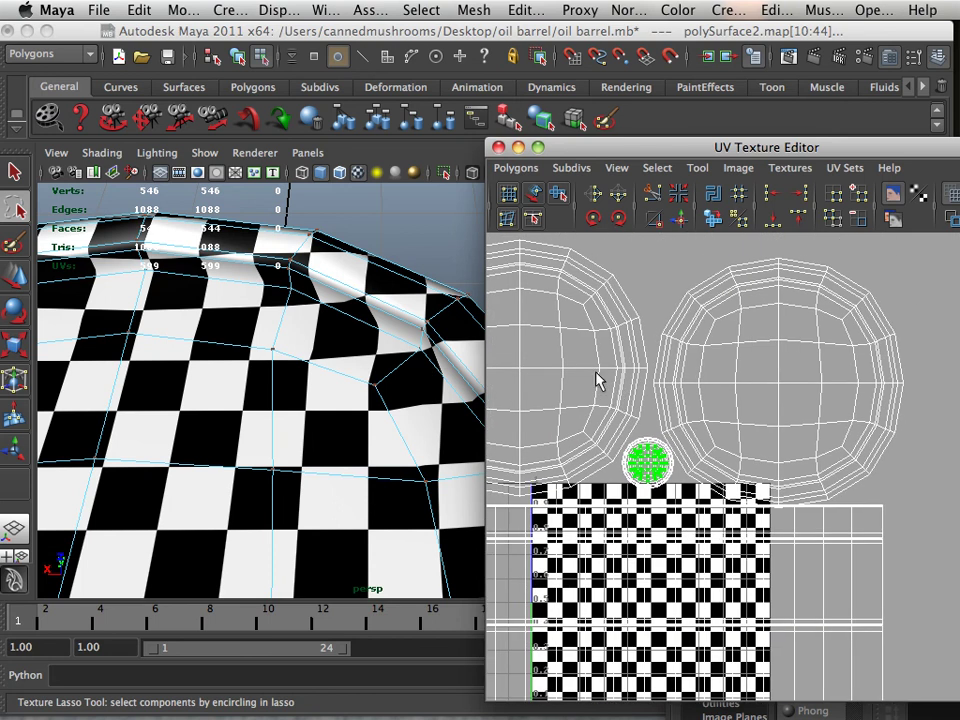
key("w")
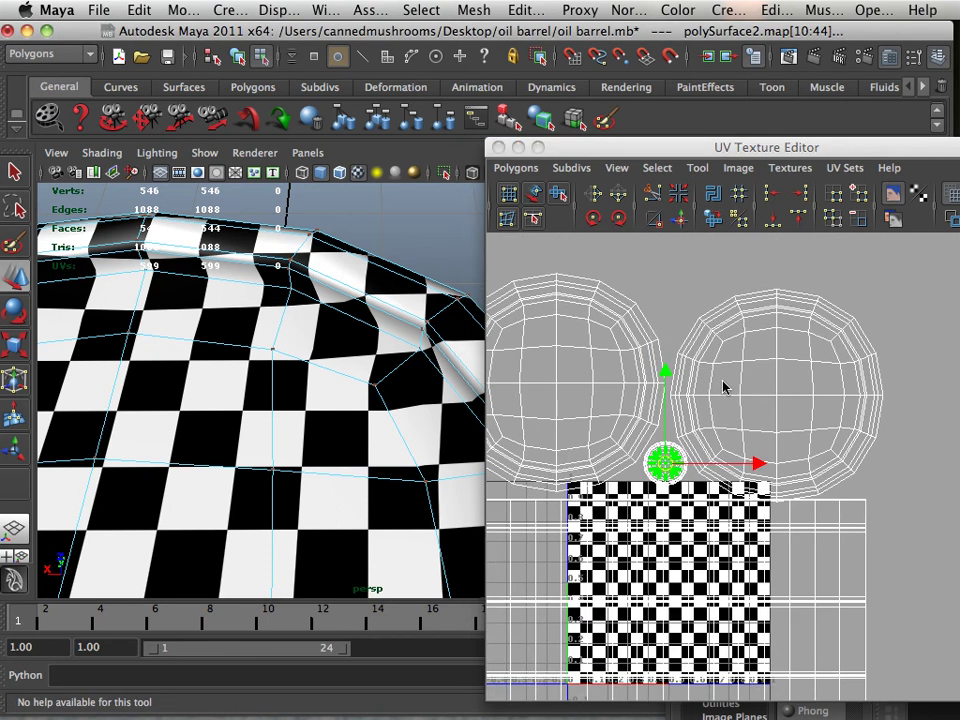
right_click(730, 366)
right_click_drag(733, 369, 772, 357)
left_click_drag(717, 282, 748, 331)
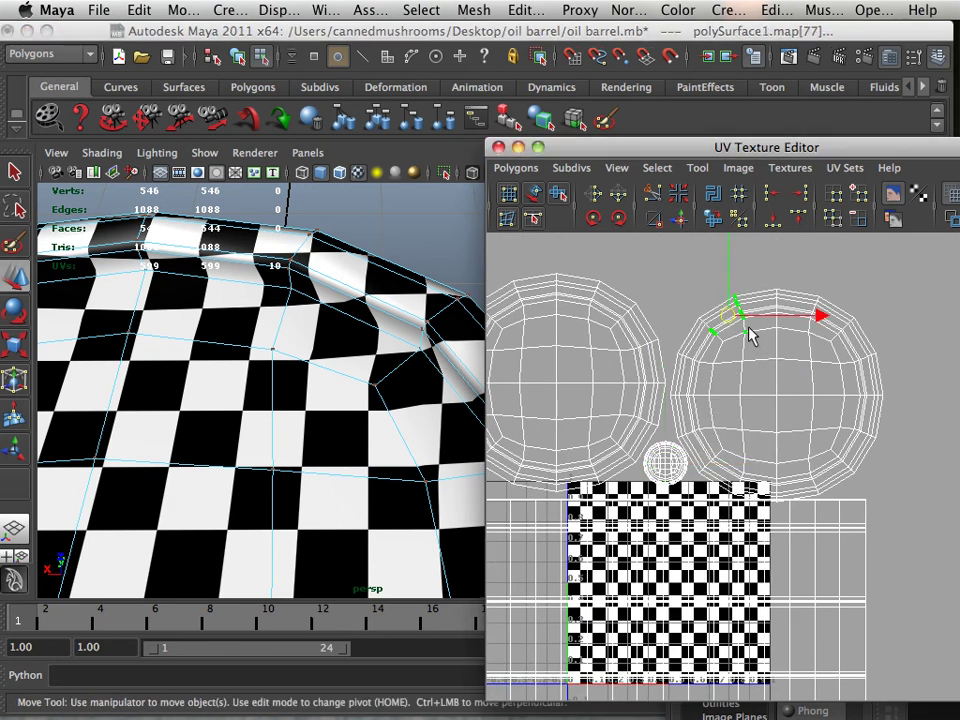
right_click_drag(746, 325, 773, 323, "ctrl")
left_click(774, 320)
left_click_drag(778, 316, 778, 305)
right_click_drag(785, 419, 682, 415, "alt")
middle_click_drag(682, 415, 677, 389, "alt")
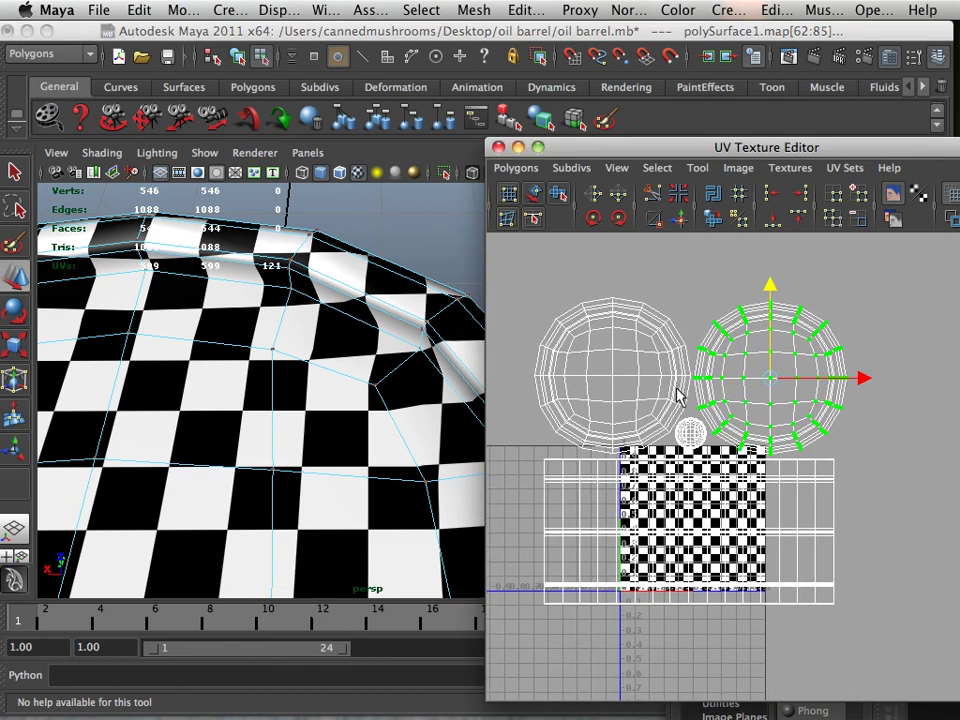
right_click_drag(295, 420, 255, 335, "alt")
left_click_drag(255, 335, 233, 336, "alt")
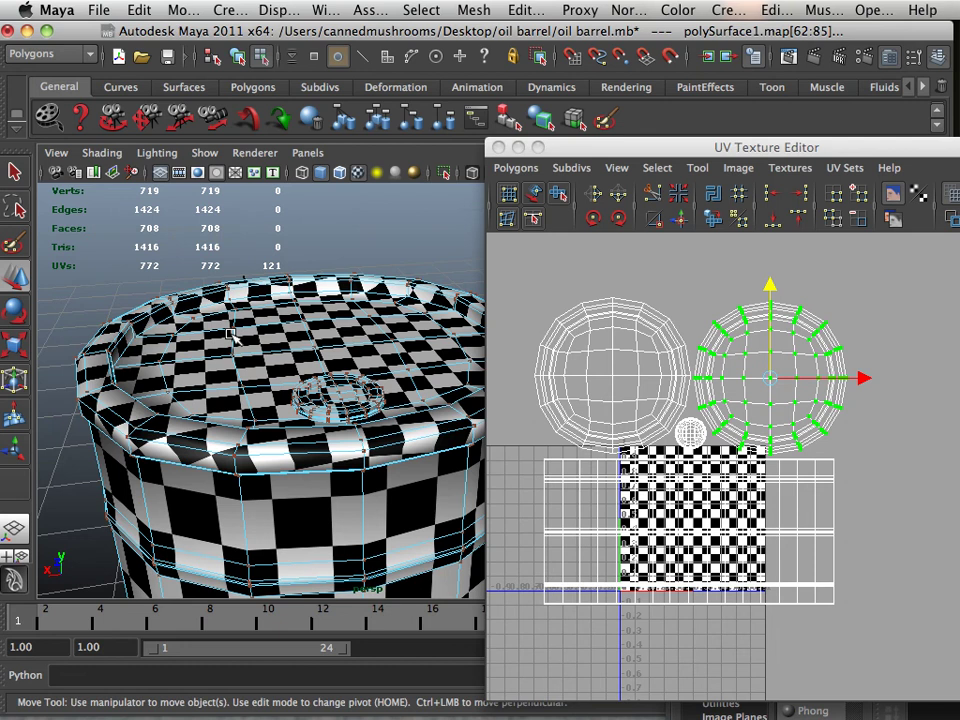